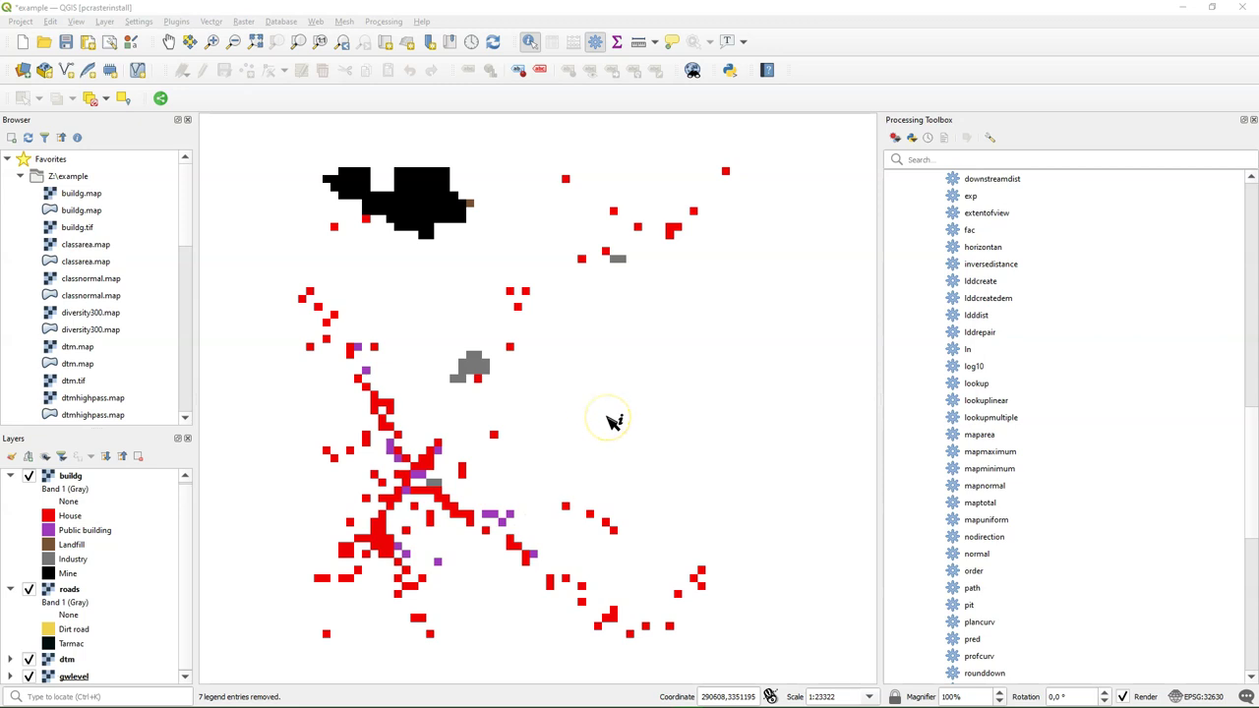
Build the expression "buildg@1" = 1 in the Raster Calculator
click(614, 422)
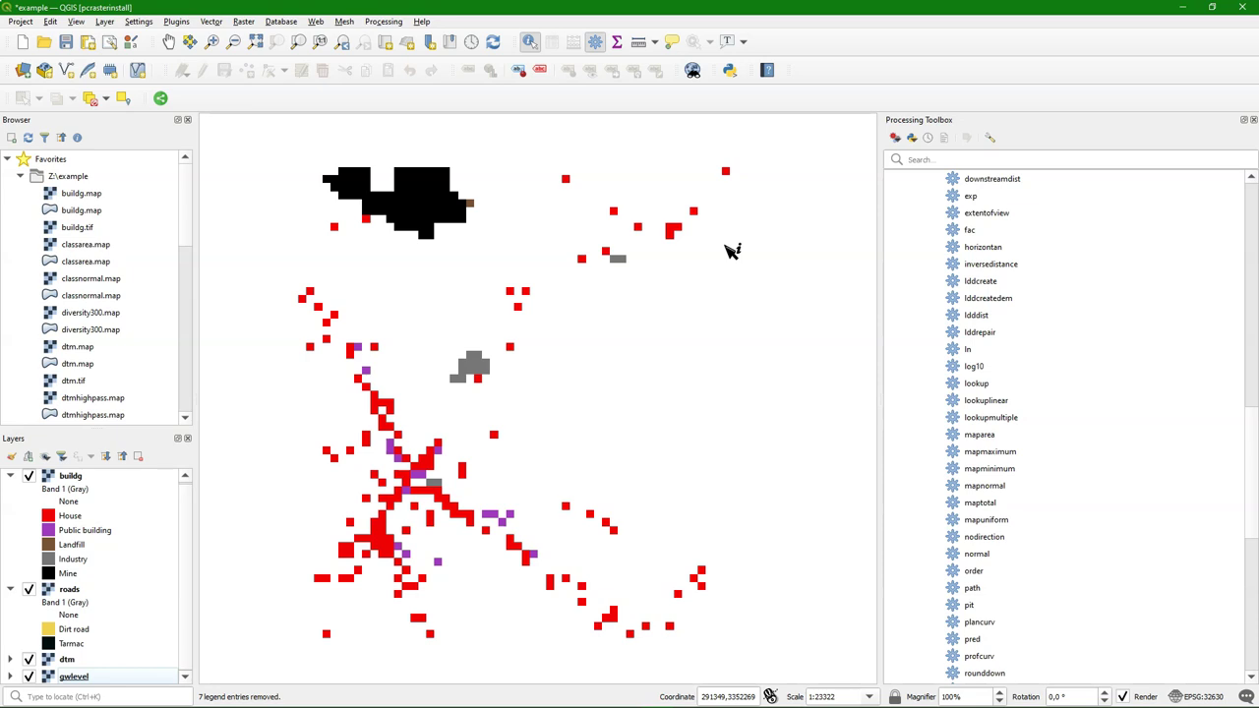
click(244, 21)
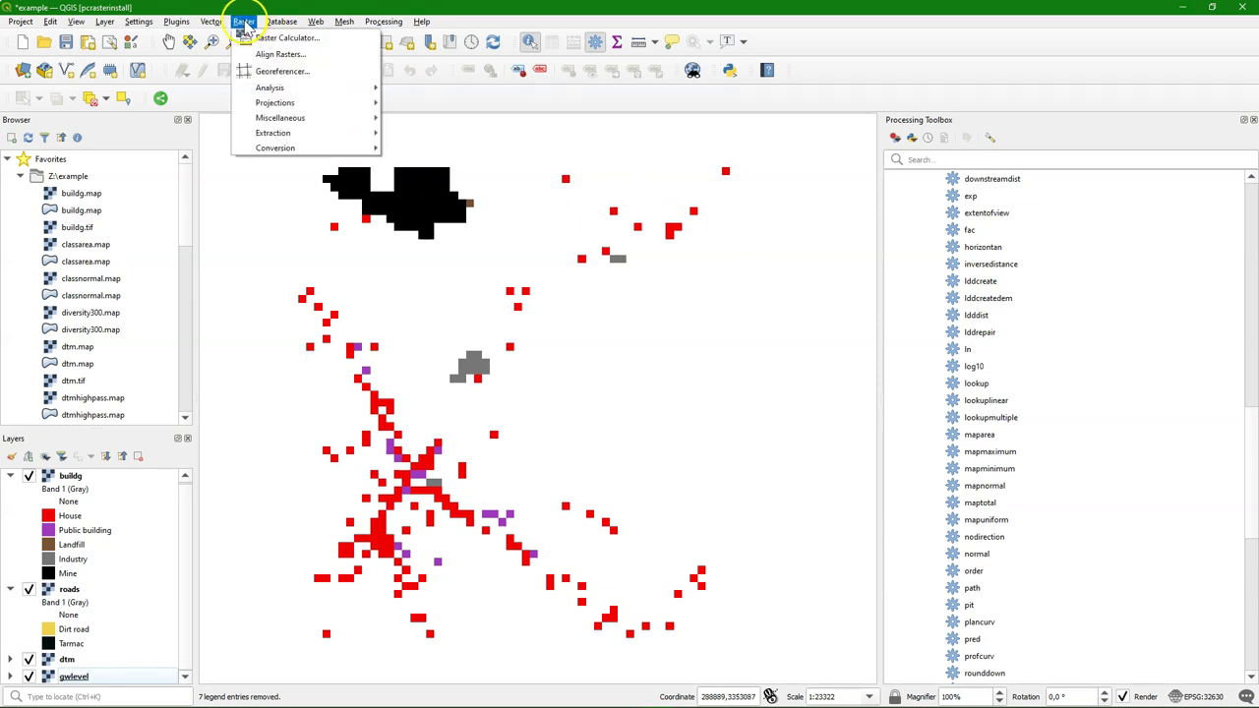
click(263, 37)
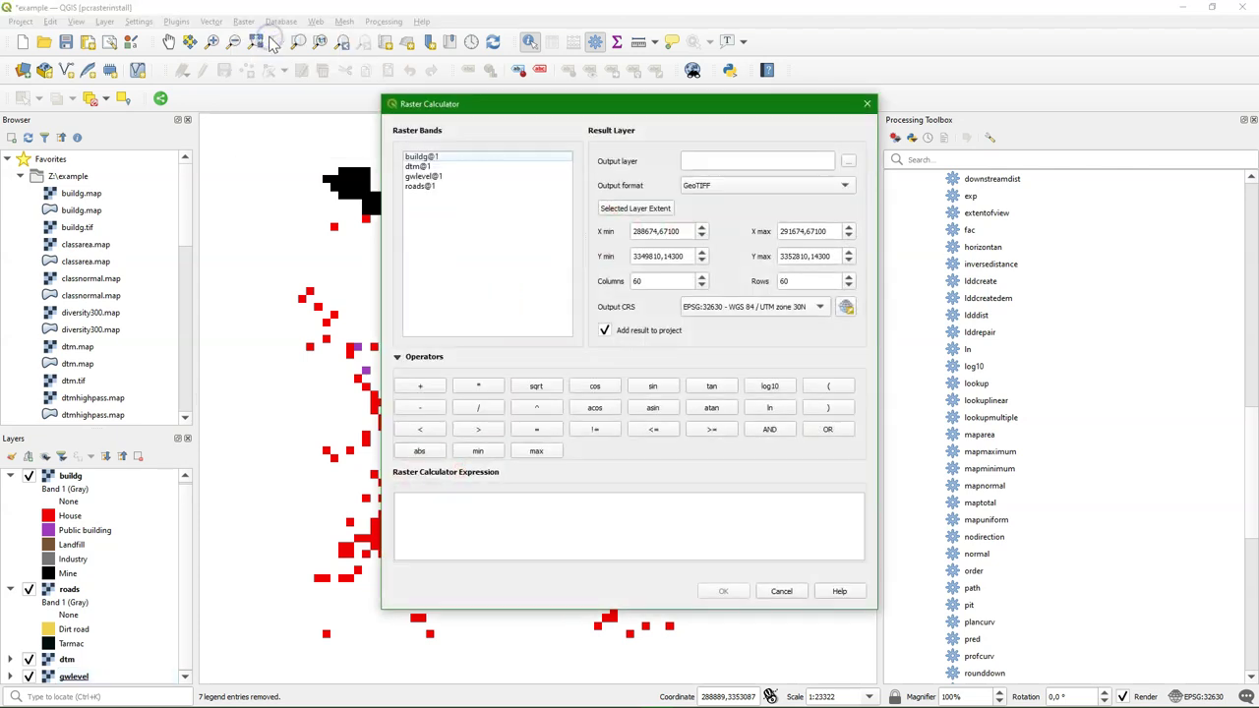
double_click(421, 157)
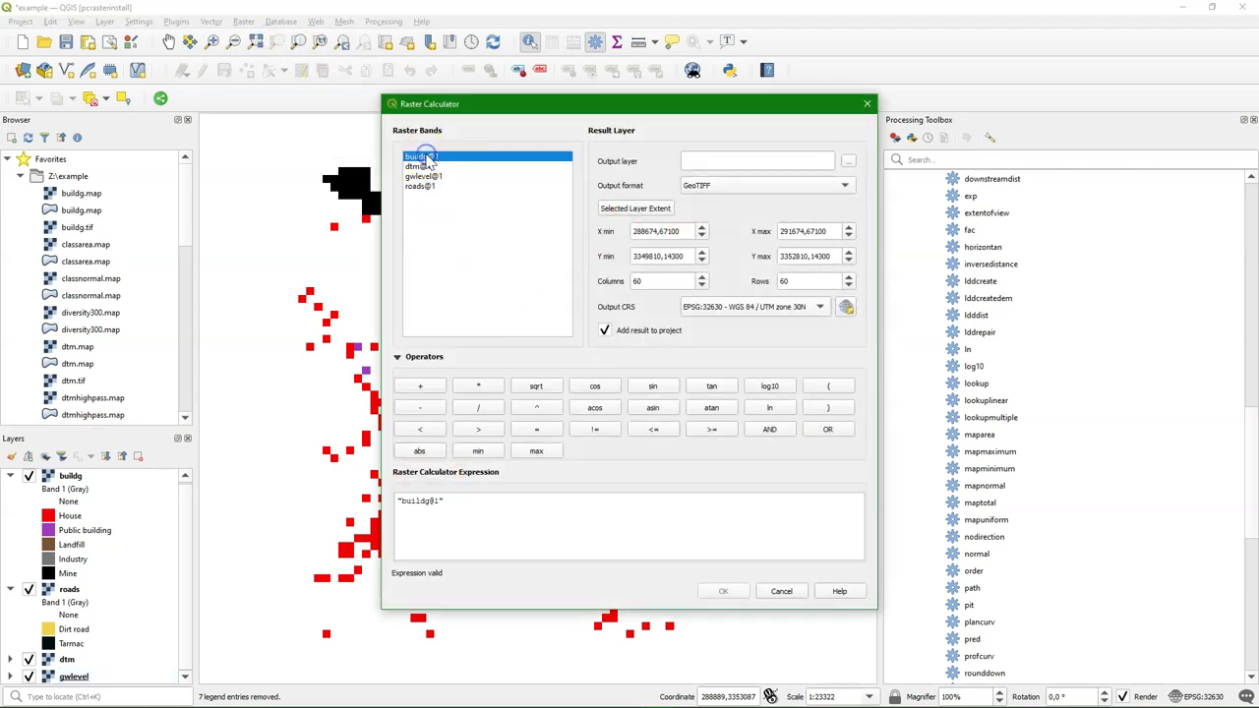
click(537, 429)
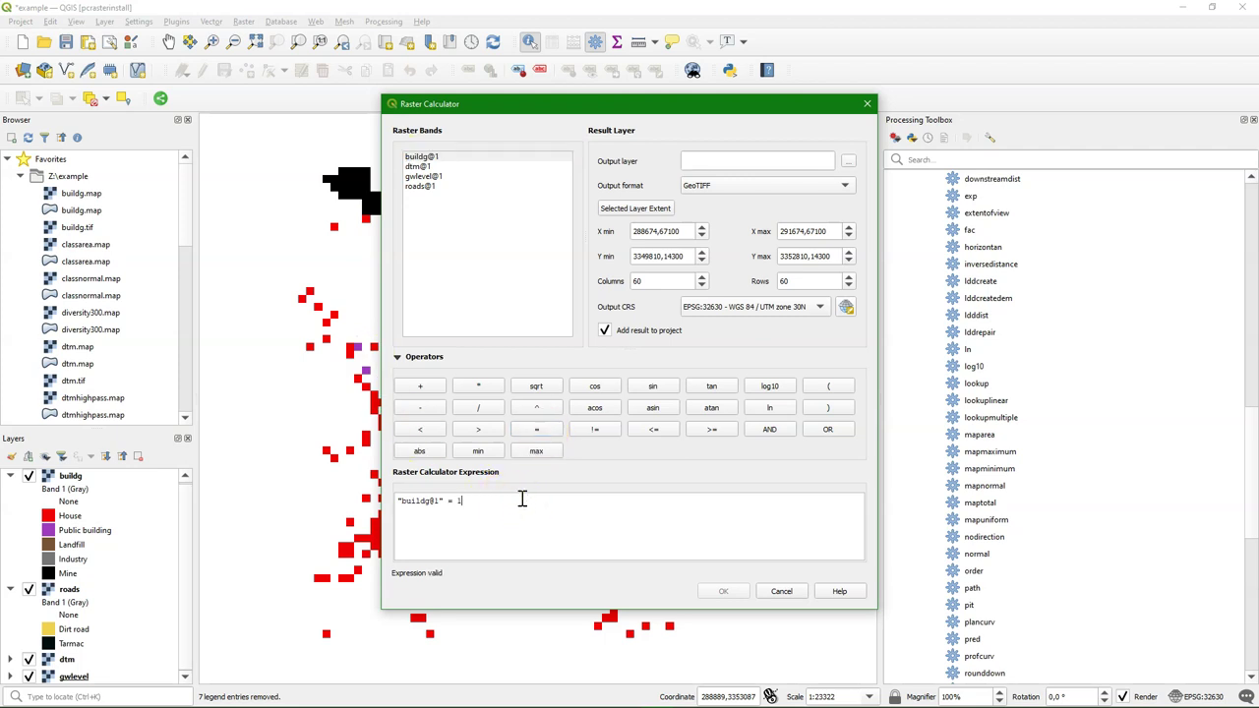
Set the calculator's output file to houses.tif
click(848, 161)
click(621, 478)
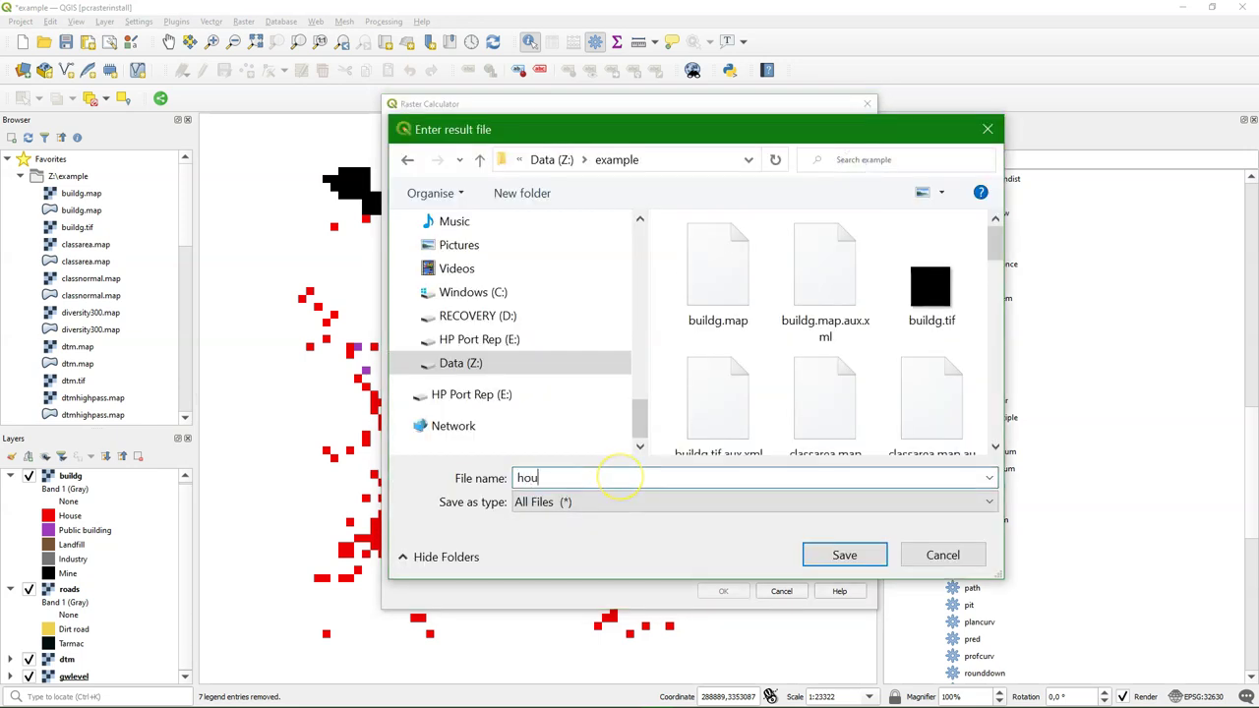
text(houses.tif)
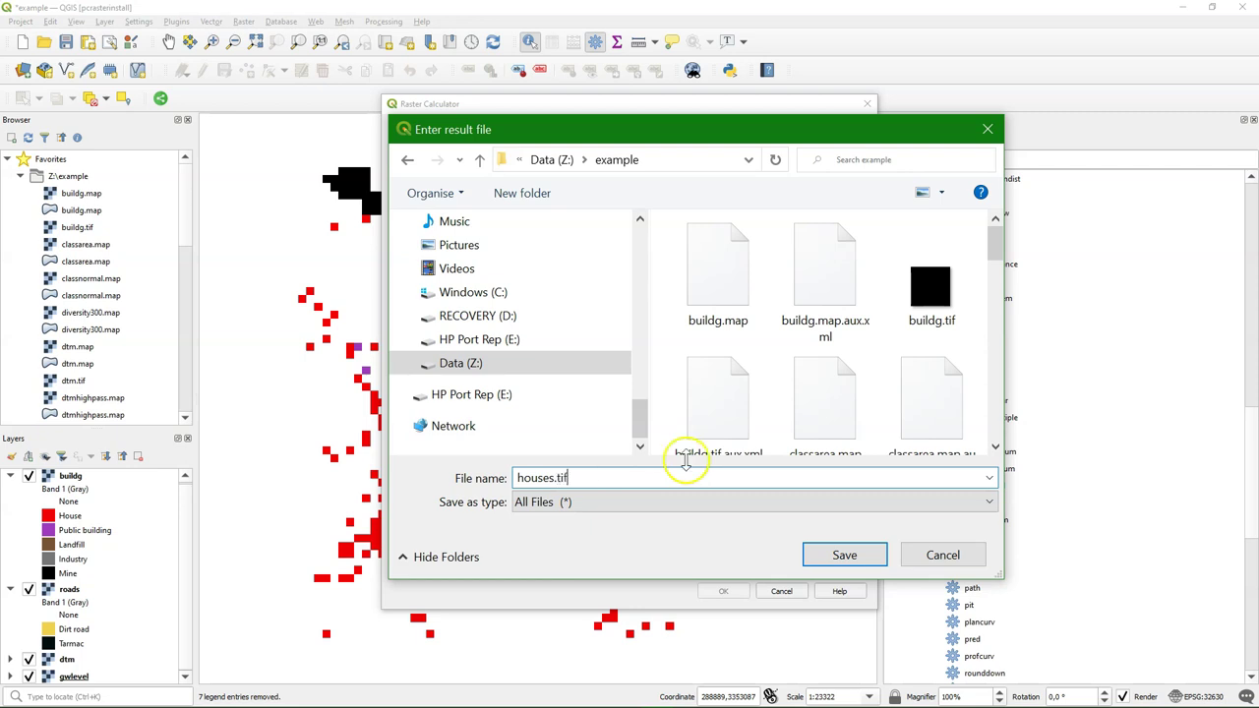
click(837, 555)
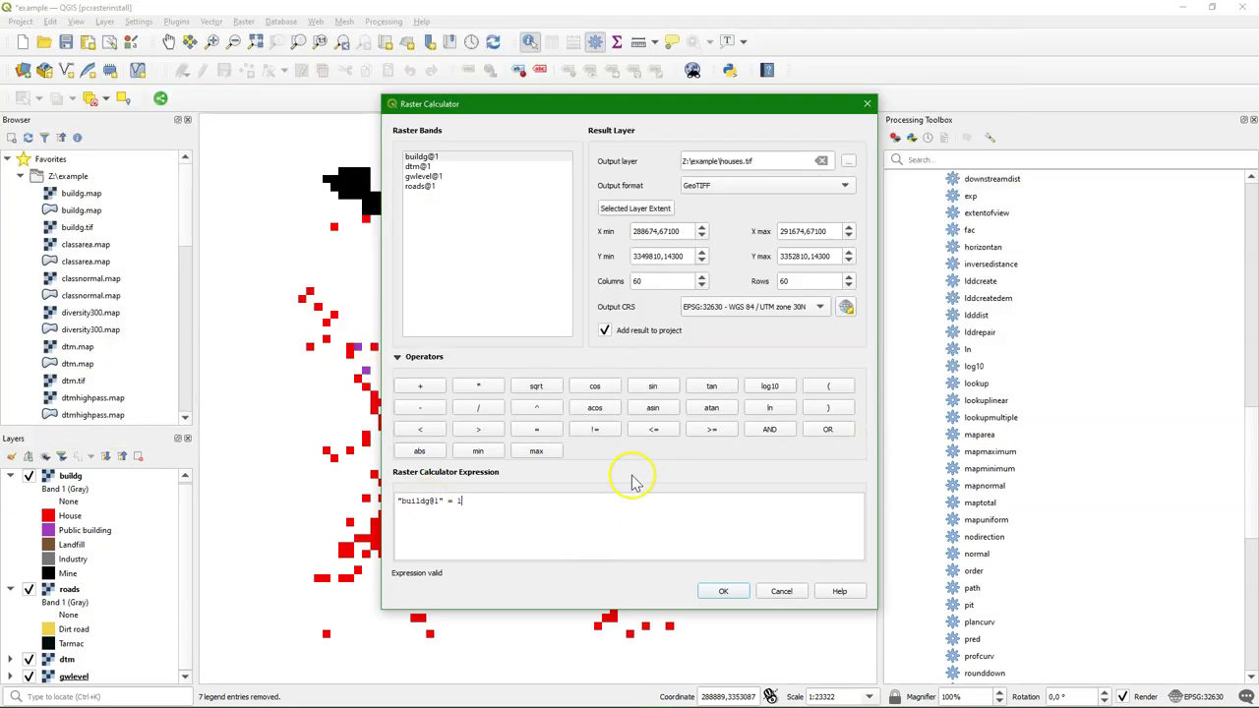
Run the calculation and move the new houses layer to the top of the layer list
click(721, 592)
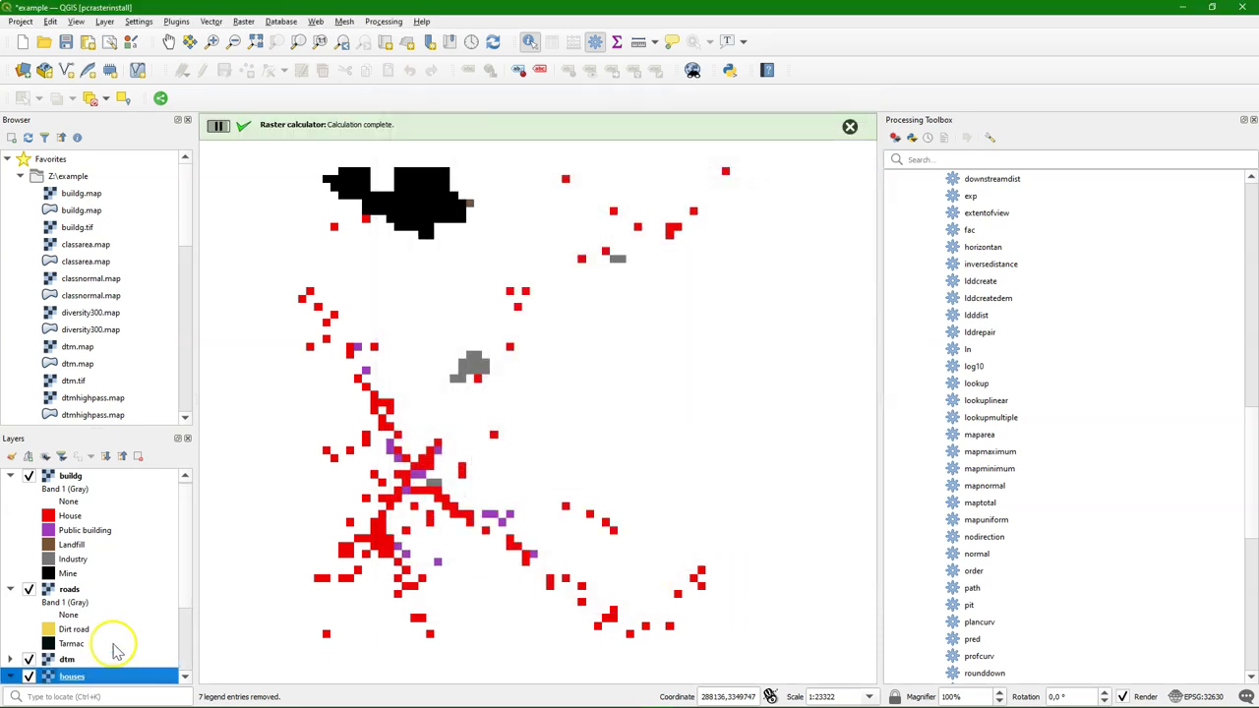
right_click(73, 676)
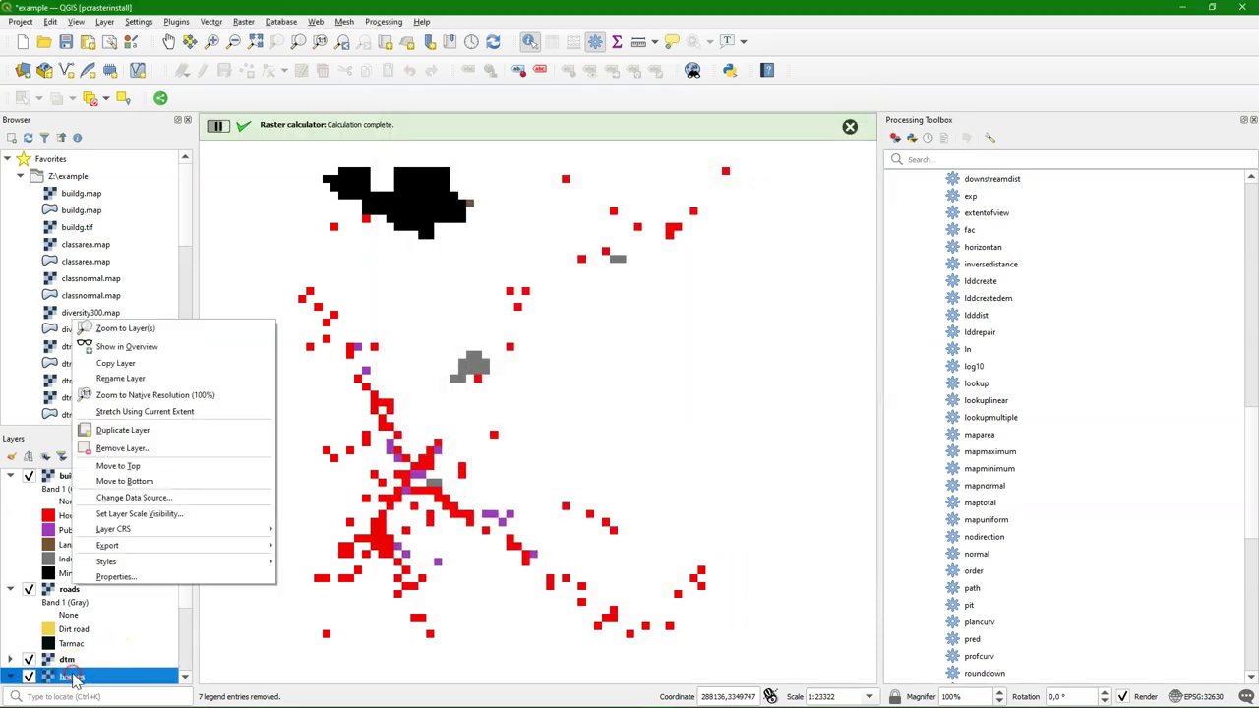
click(123, 466)
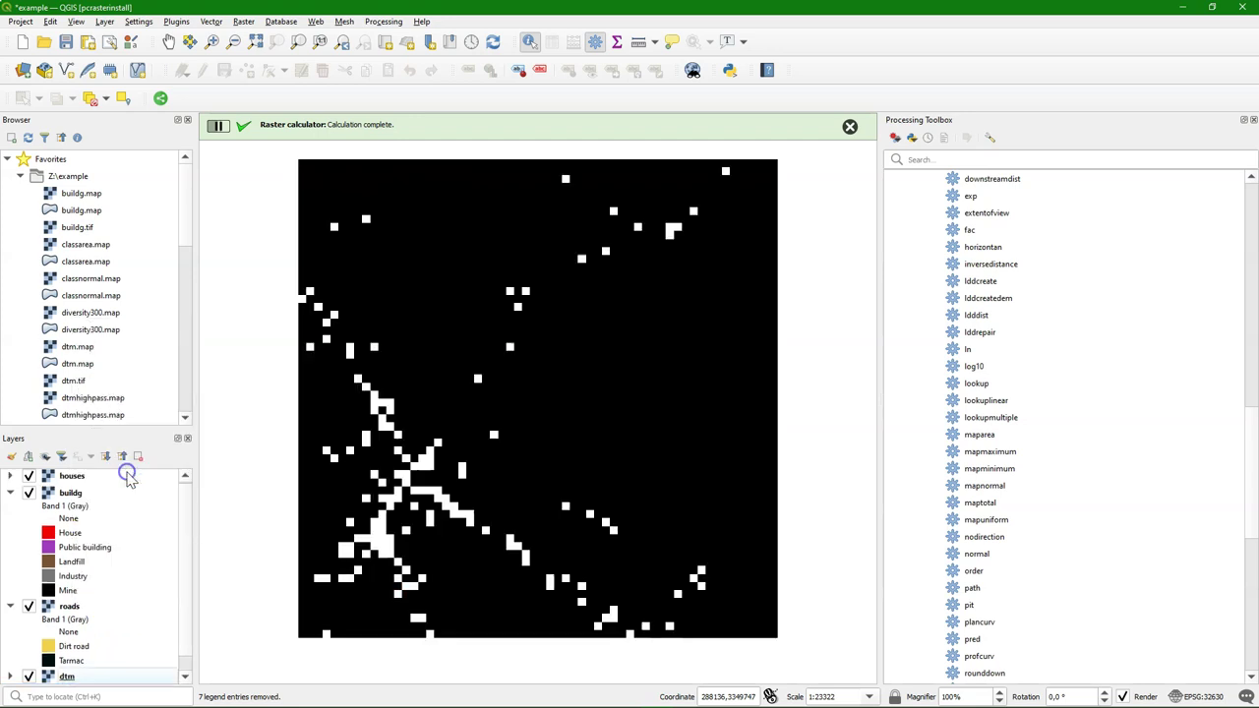
click(10, 476)
click(10, 476)
click(63, 478)
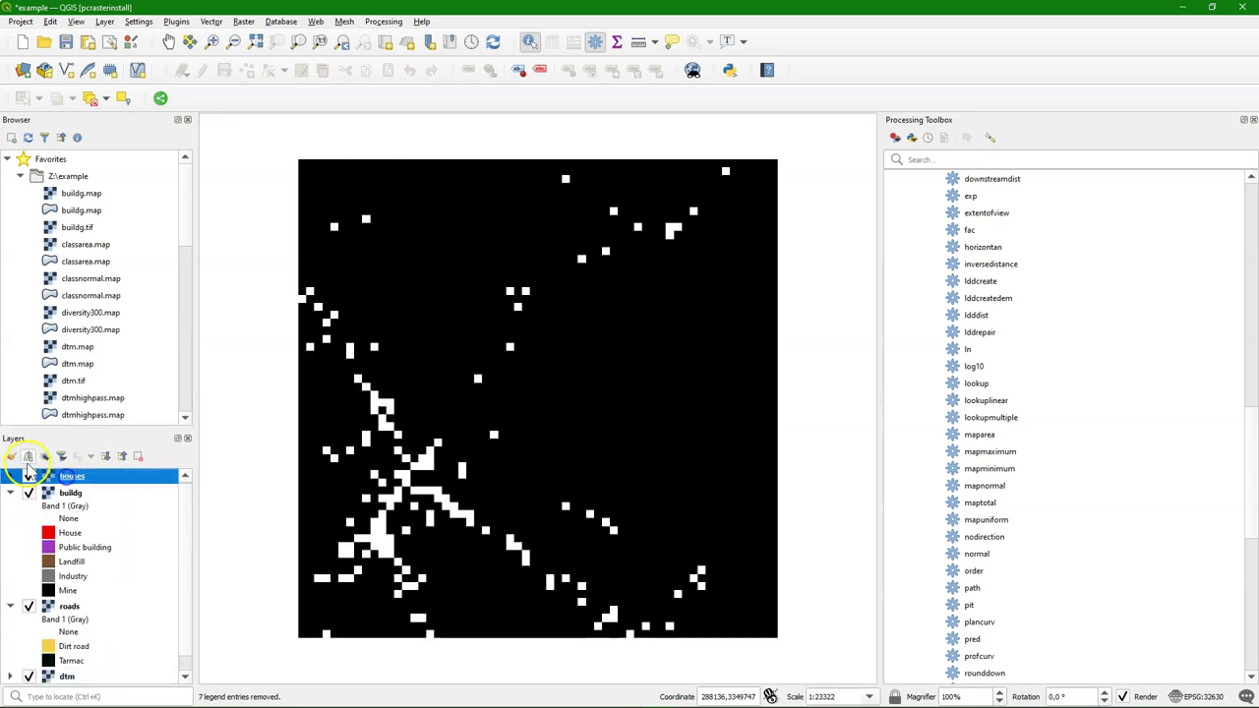
click(12, 455)
Style houses as paletted unique values, labelling 0 'No houses' and 1 'Houses'
click(1013, 170)
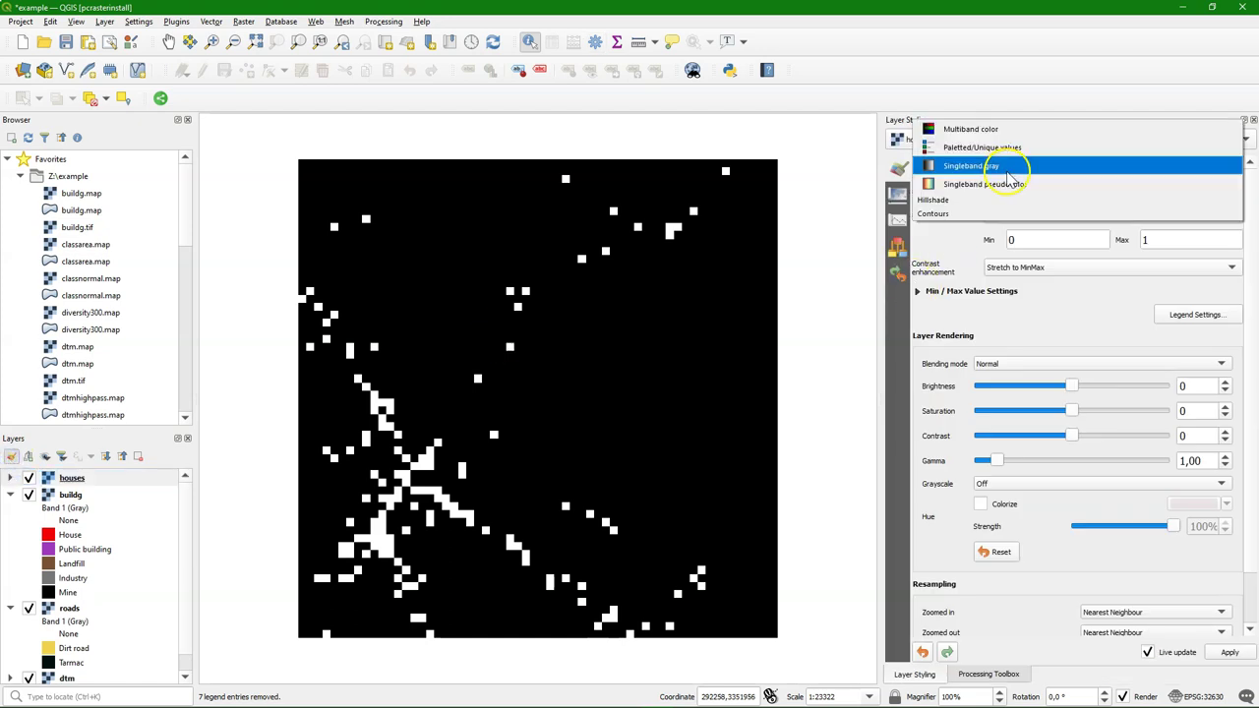
click(996, 146)
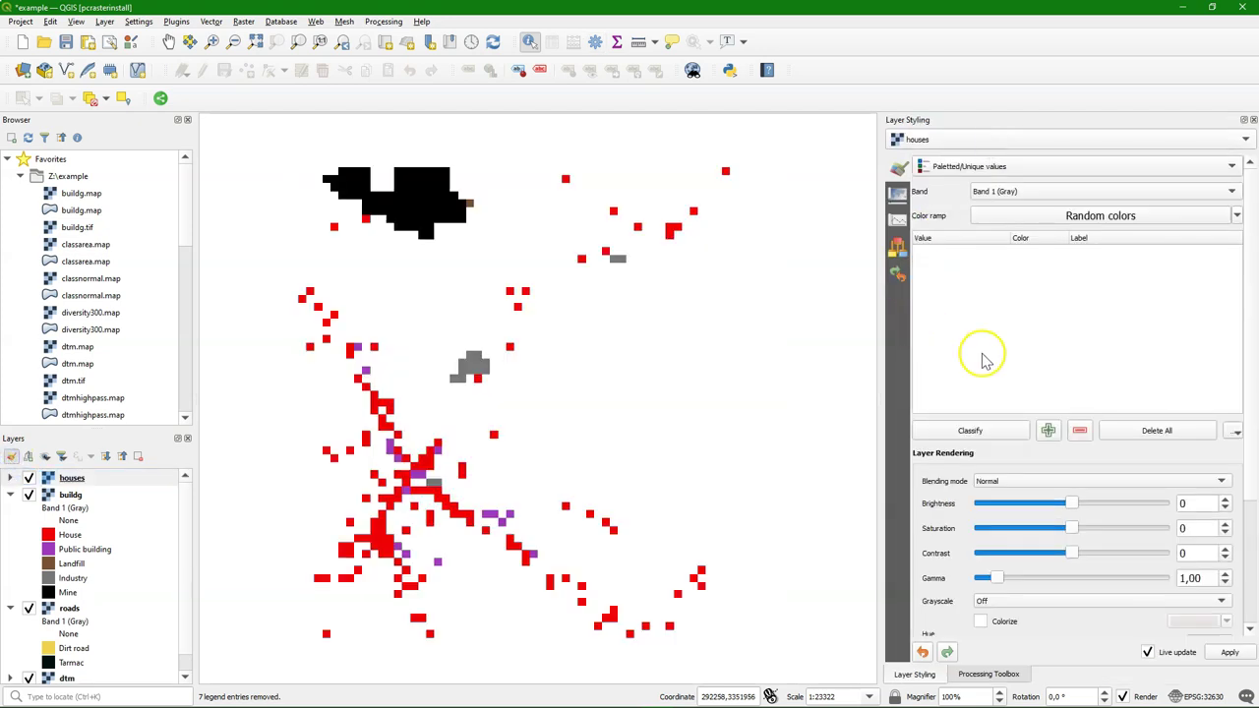
click(970, 431)
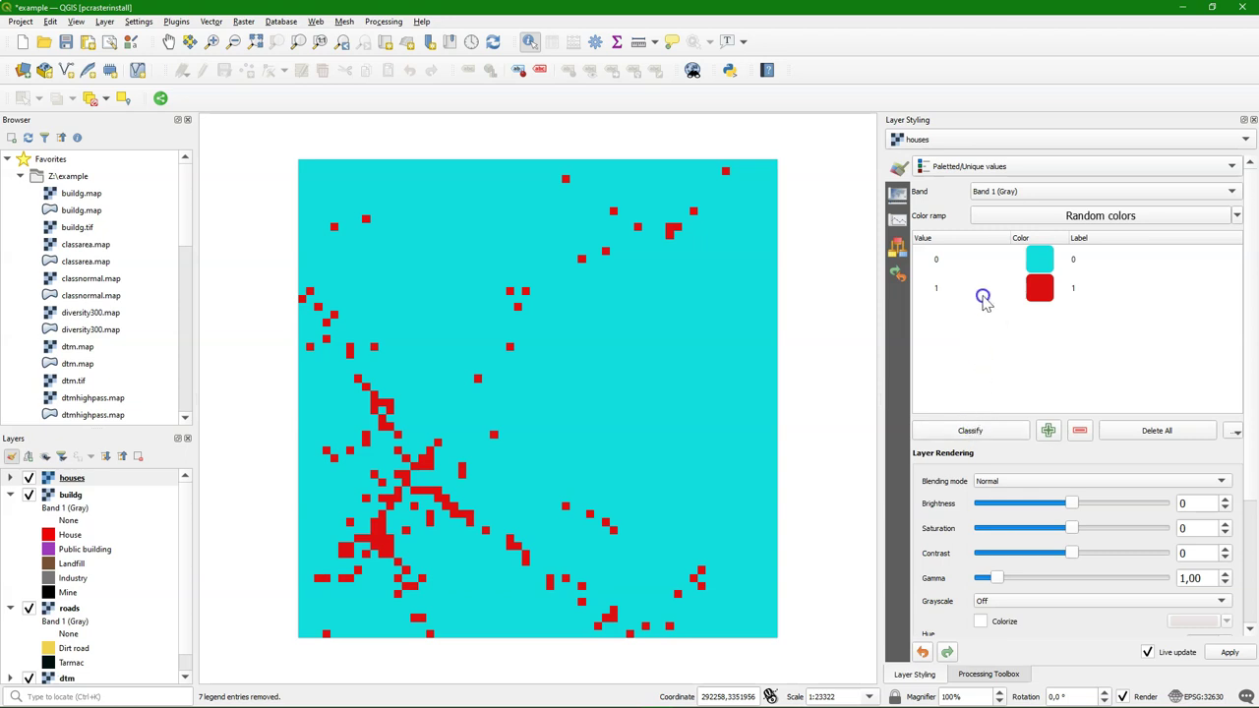
double_click(1077, 259)
text(No h)
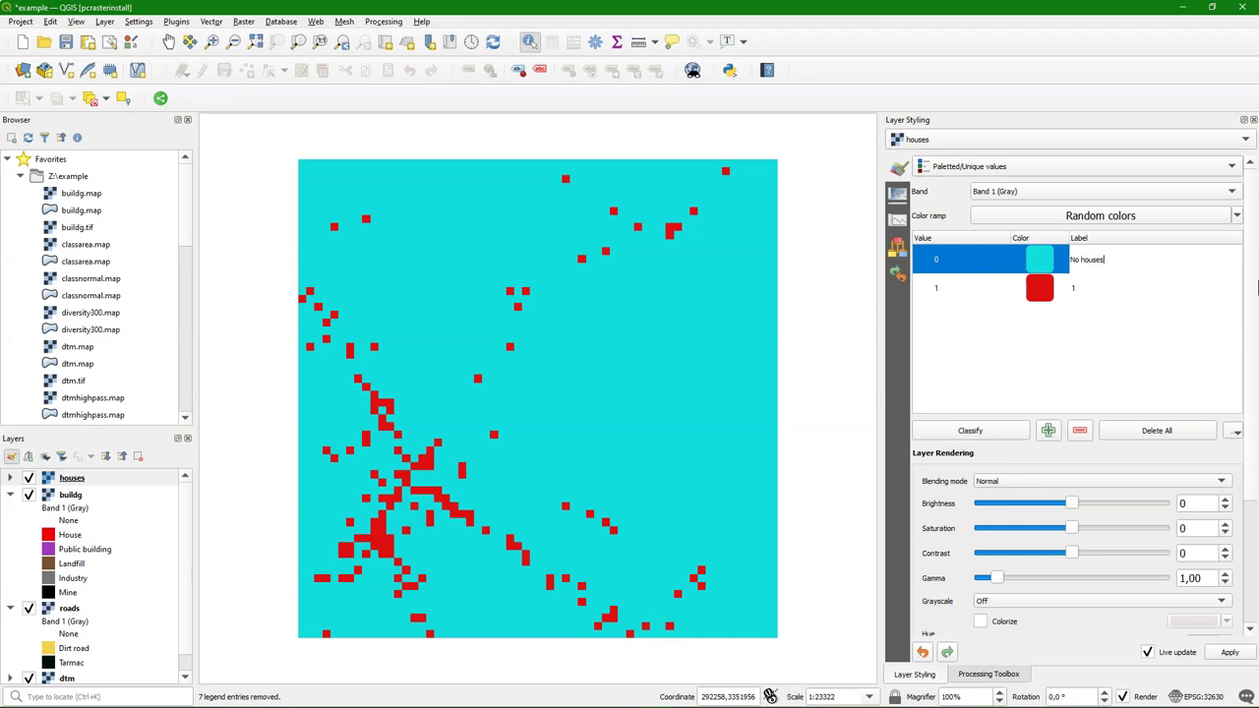
text(ouses)
double_click(1118, 288)
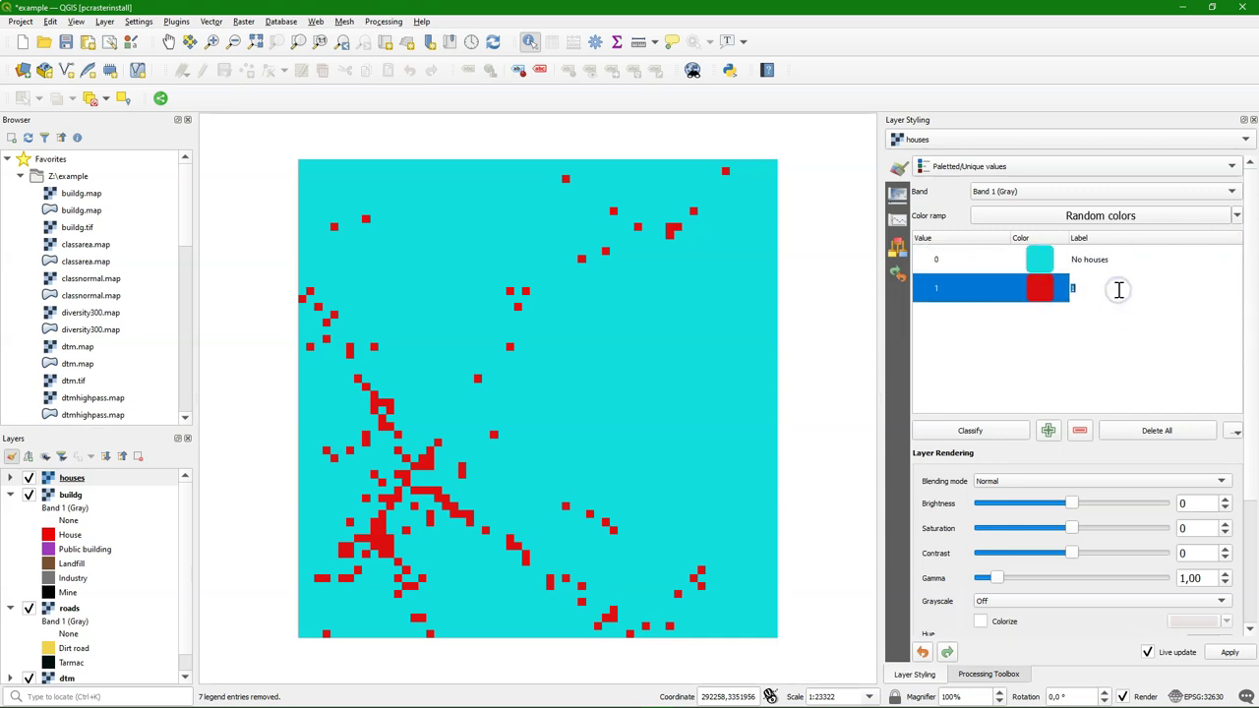
click(1046, 357)
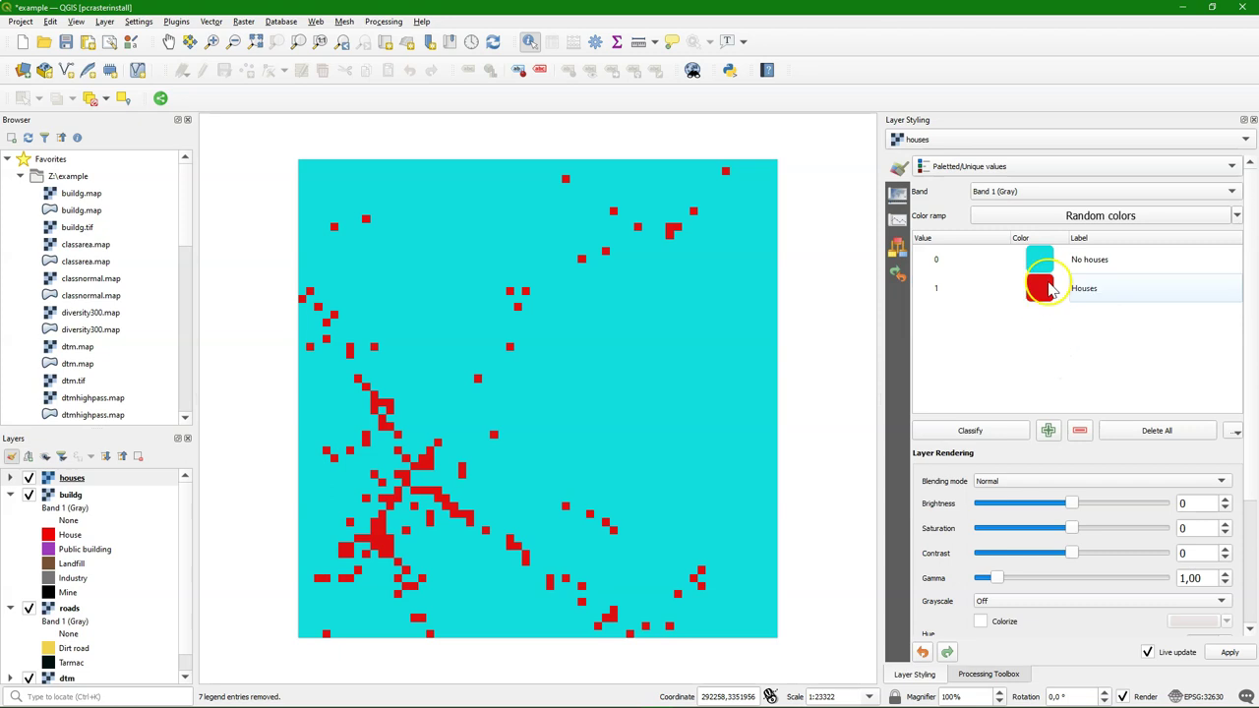
Colour the No houses class white (RGB 255, 255, 255)
double_click(1040, 259)
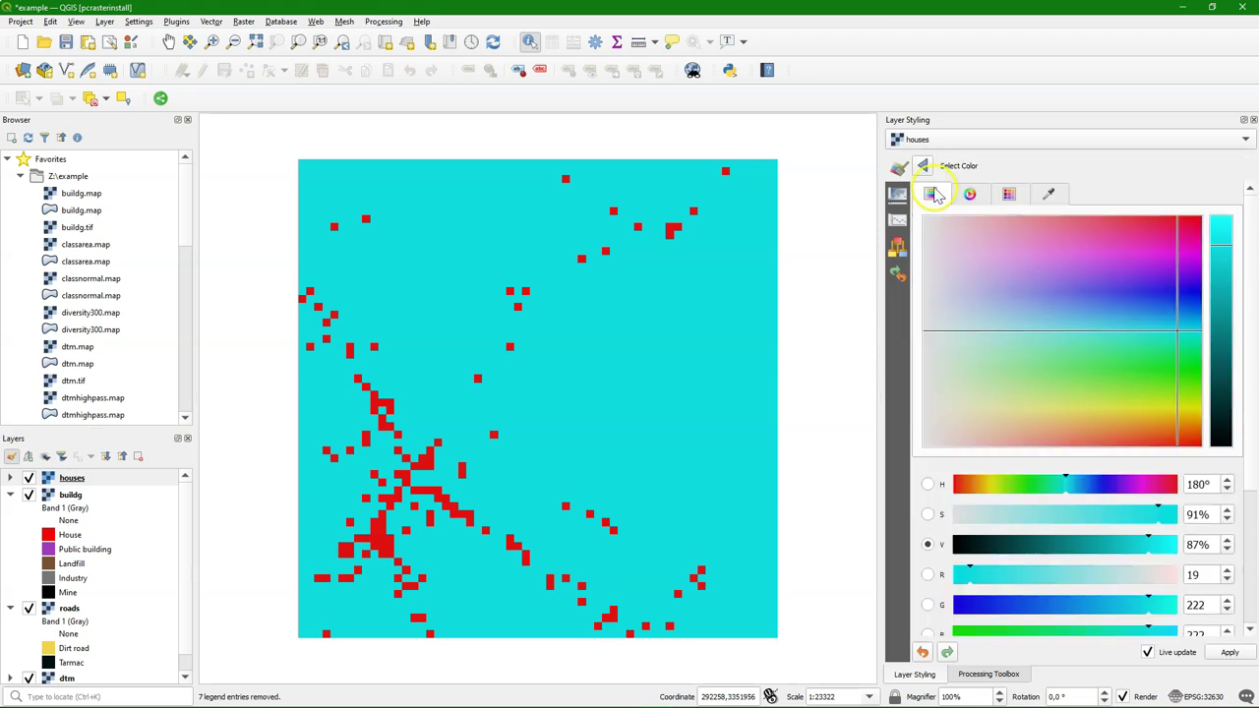
click(922, 165)
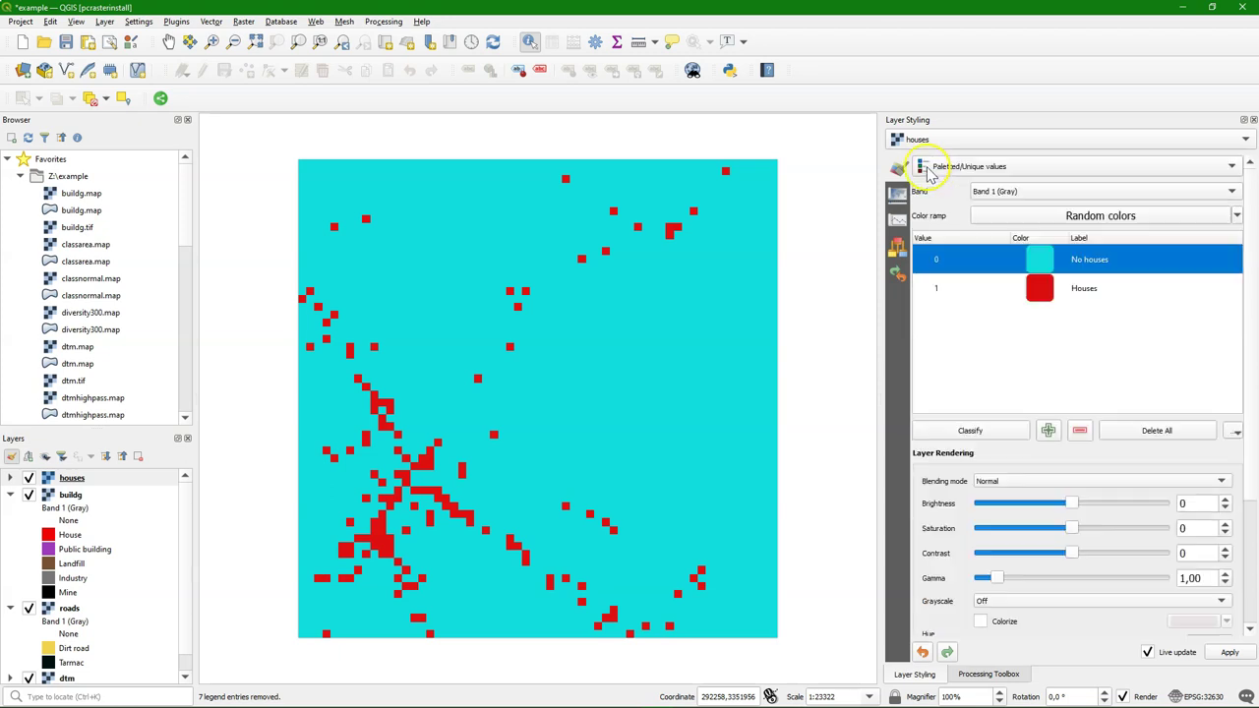
double_click(1045, 267)
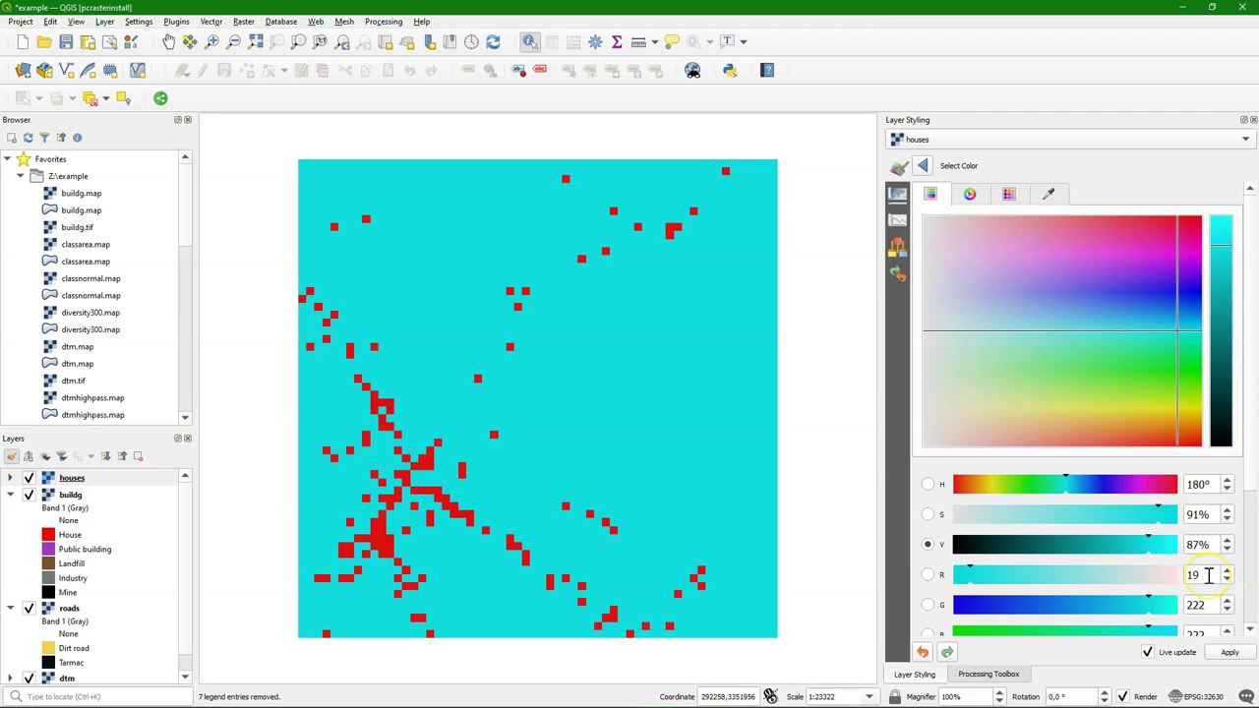
double_click(1208, 576)
text(255)
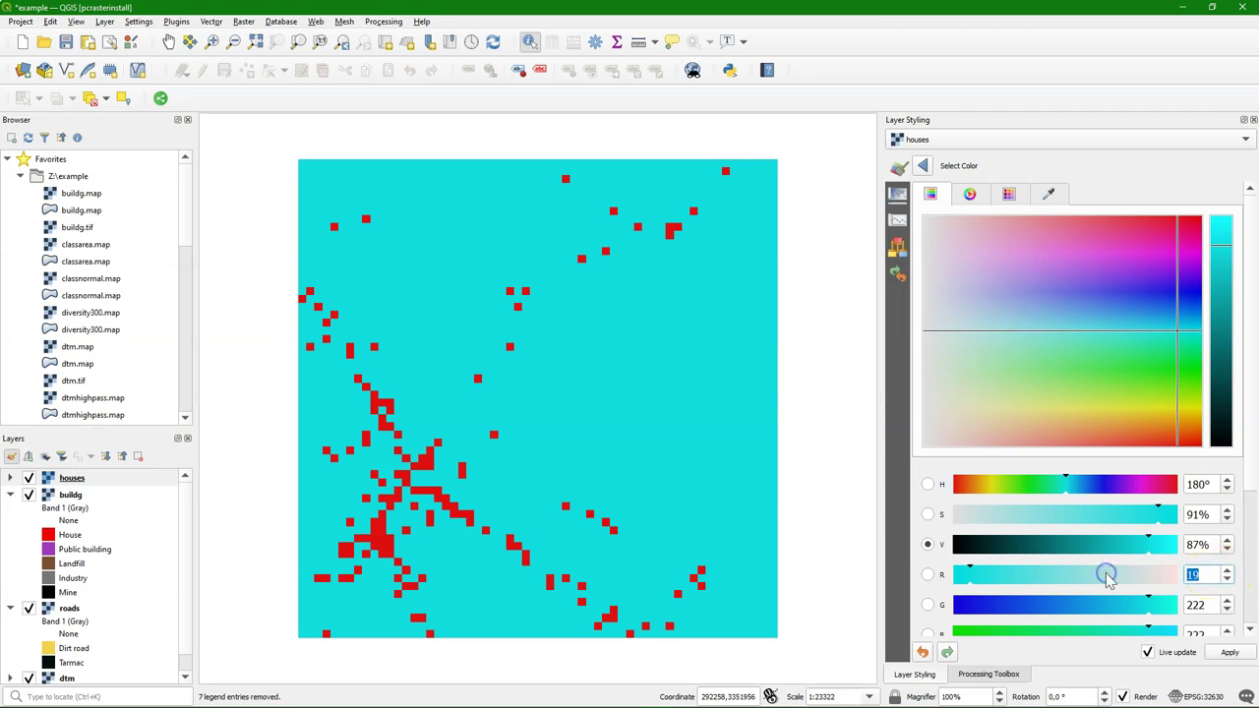
double_click(1195, 605)
text(255)
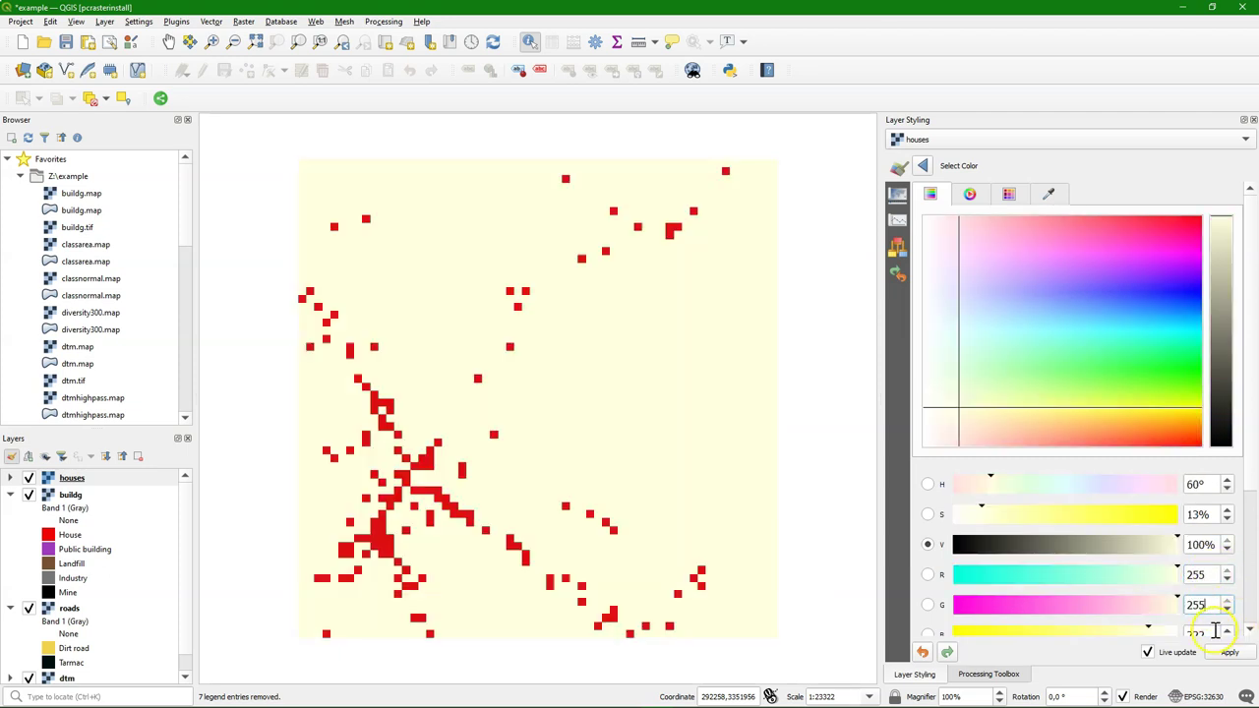
double_click(1212, 630)
text(255)
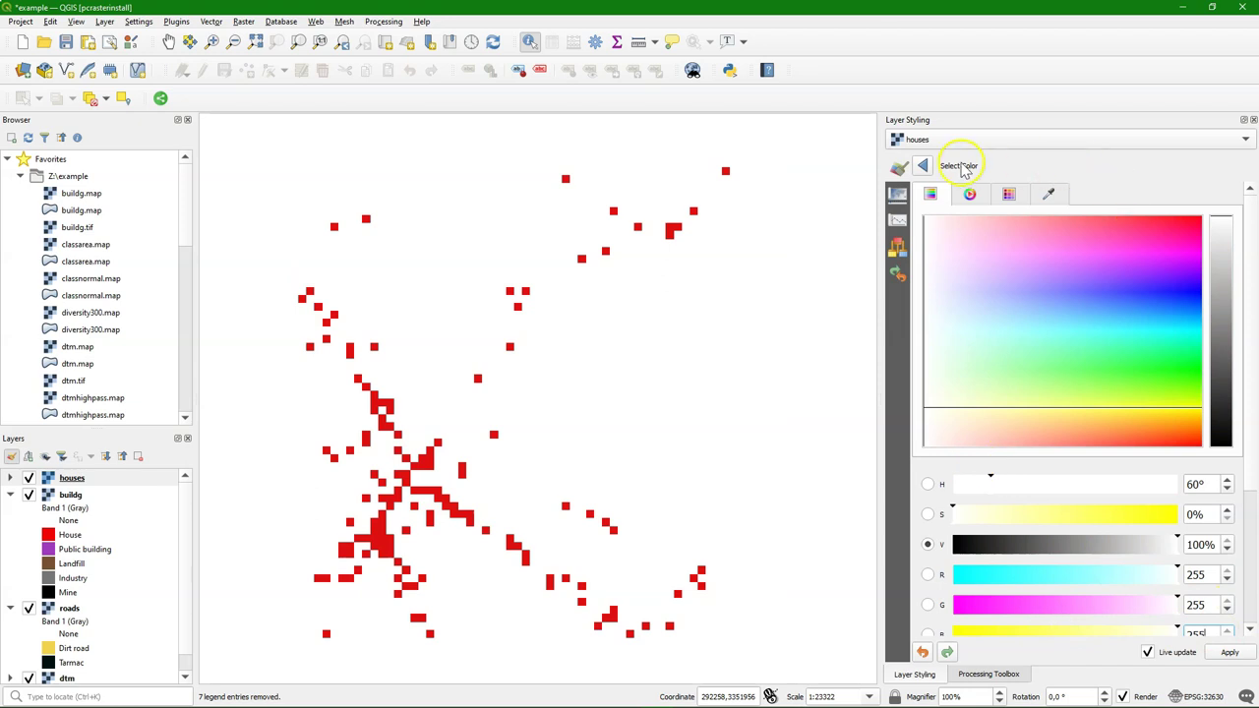
click(923, 168)
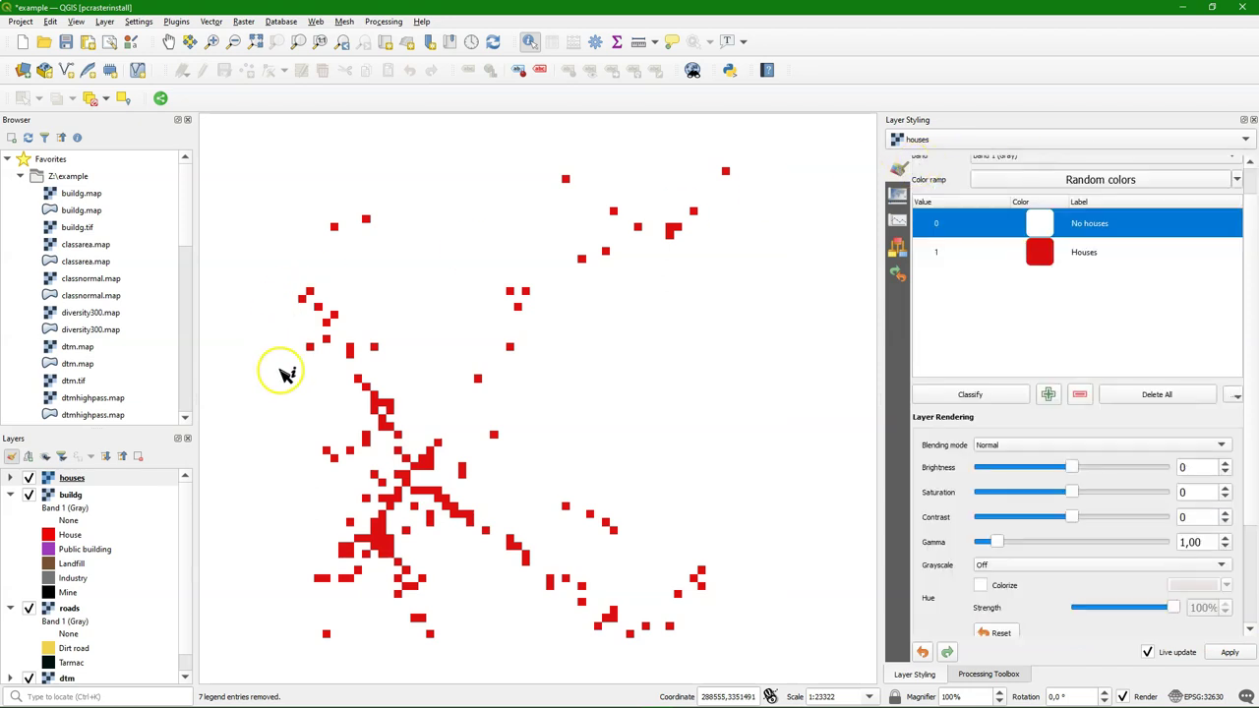
Colour the Houses class green
double_click(1039, 252)
click(1183, 325)
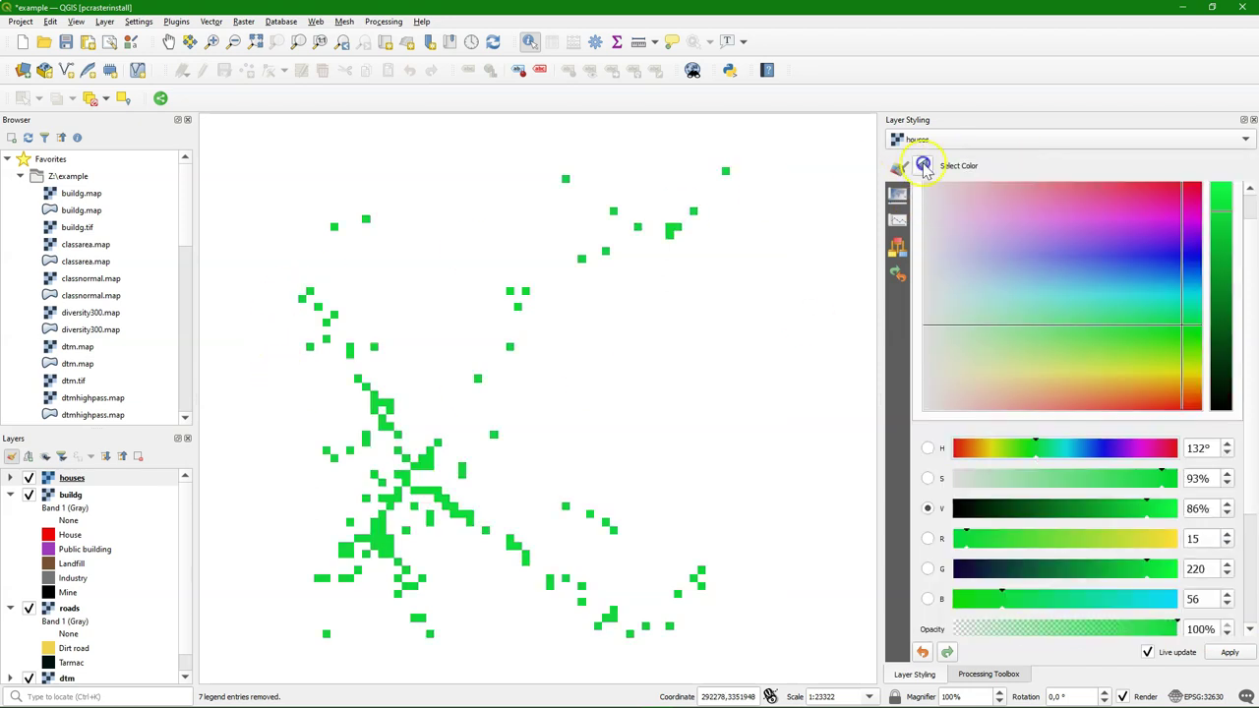
click(924, 168)
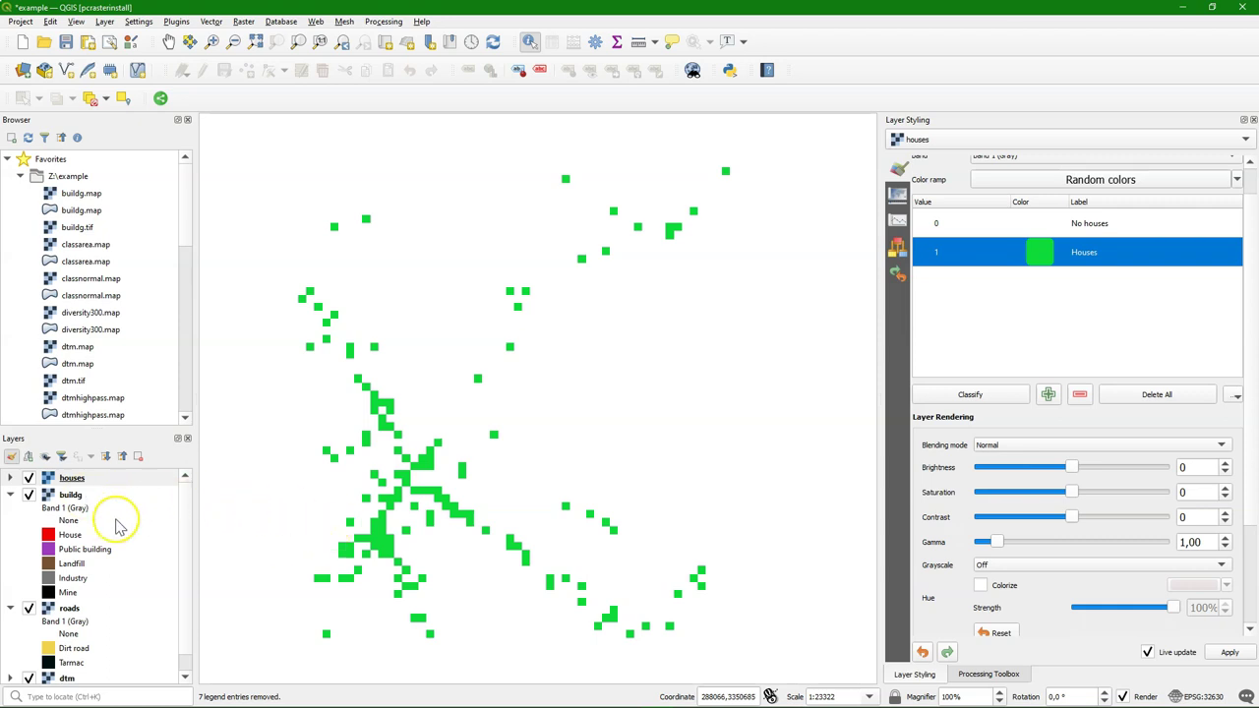
Select the roads layer to see its classes and switch to the Notepad lookup table
scroll(118, 526, down, 1)
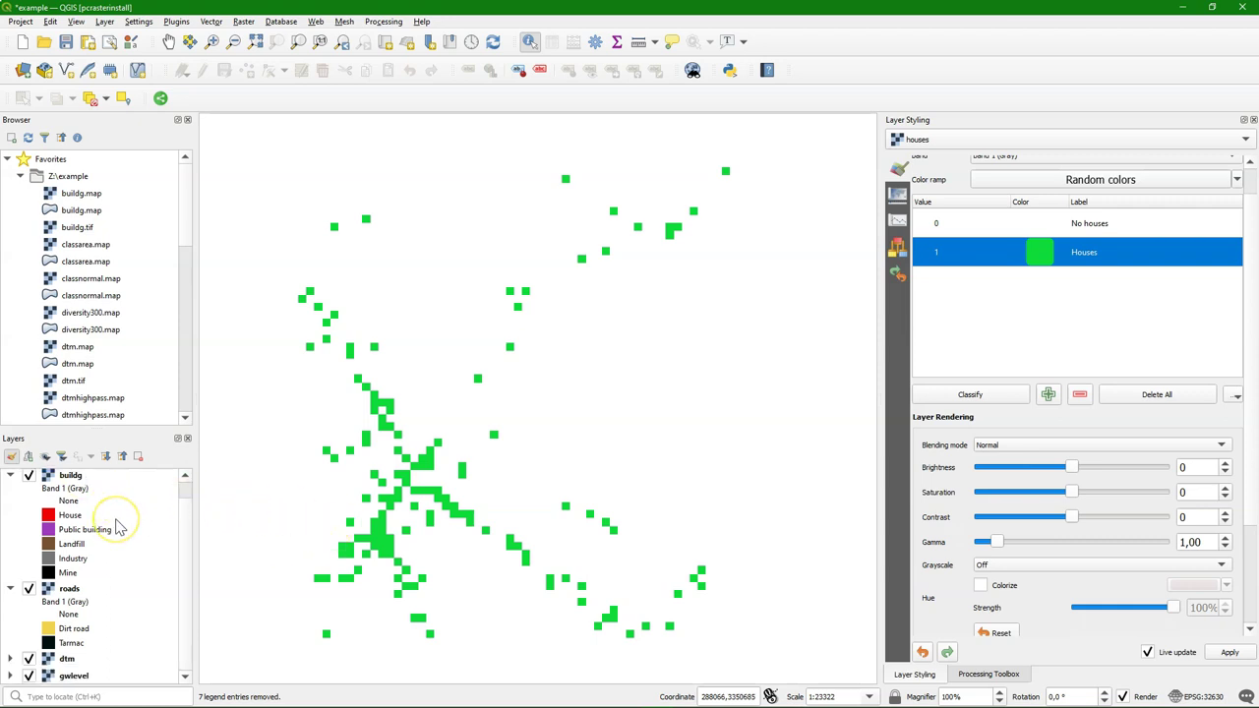
click(70, 589)
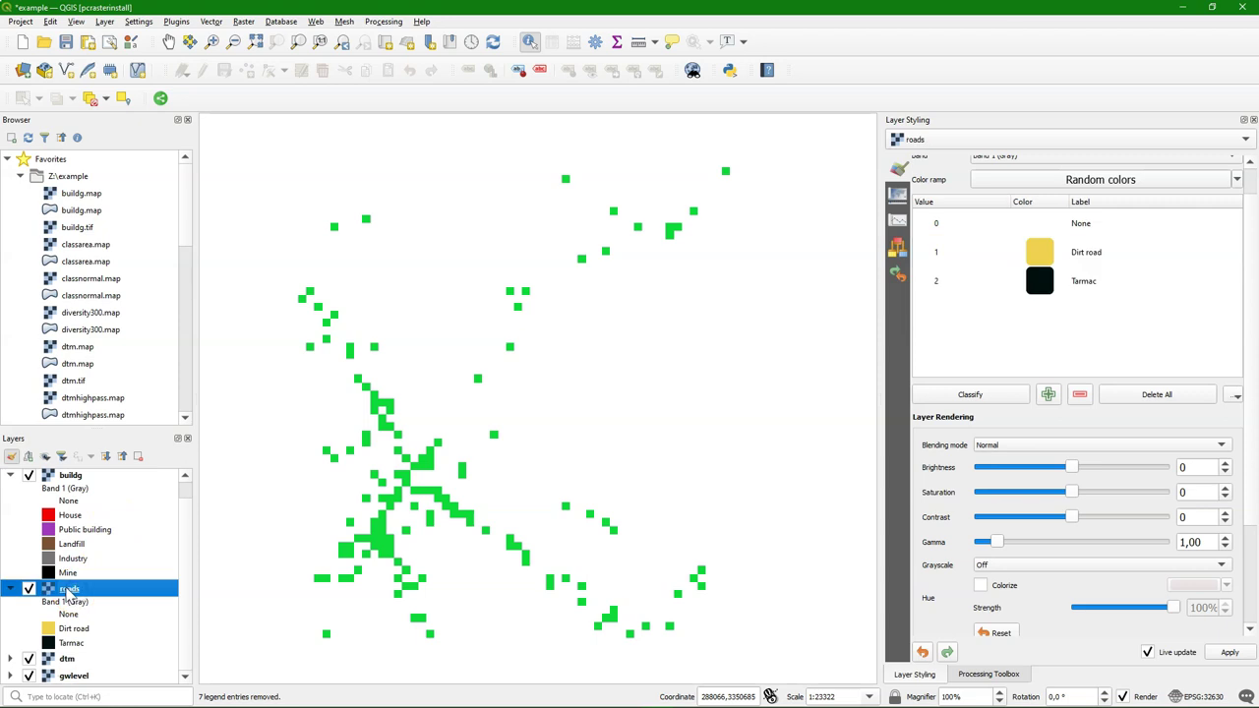
key(alt+Tab)
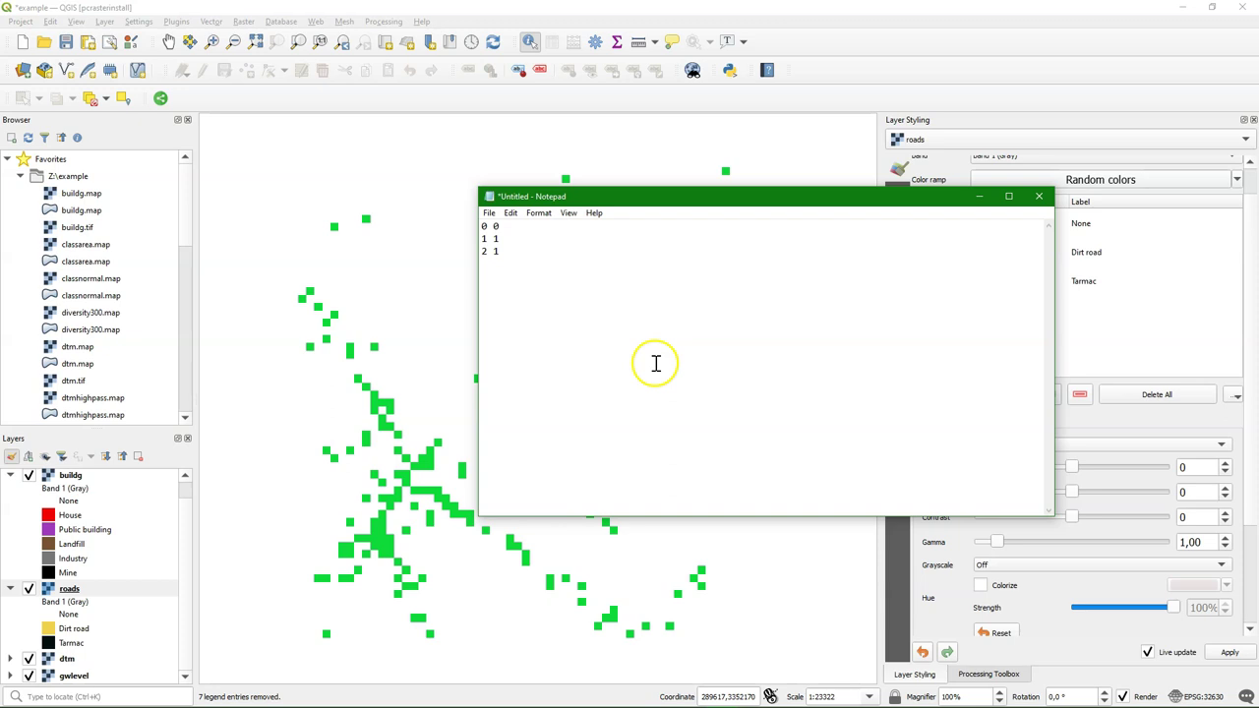
Save the Notepad lookup table as reclassroads.txt
key(ctrl+s)
text(reclassroads)
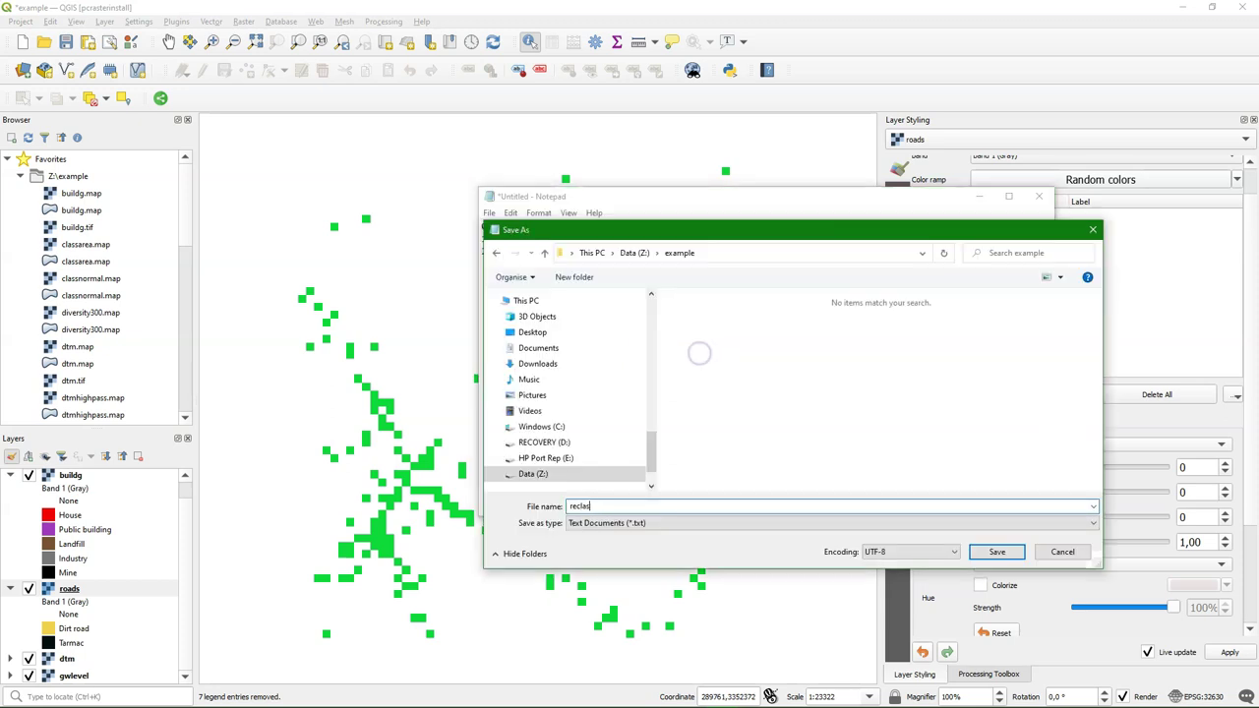
click(997, 552)
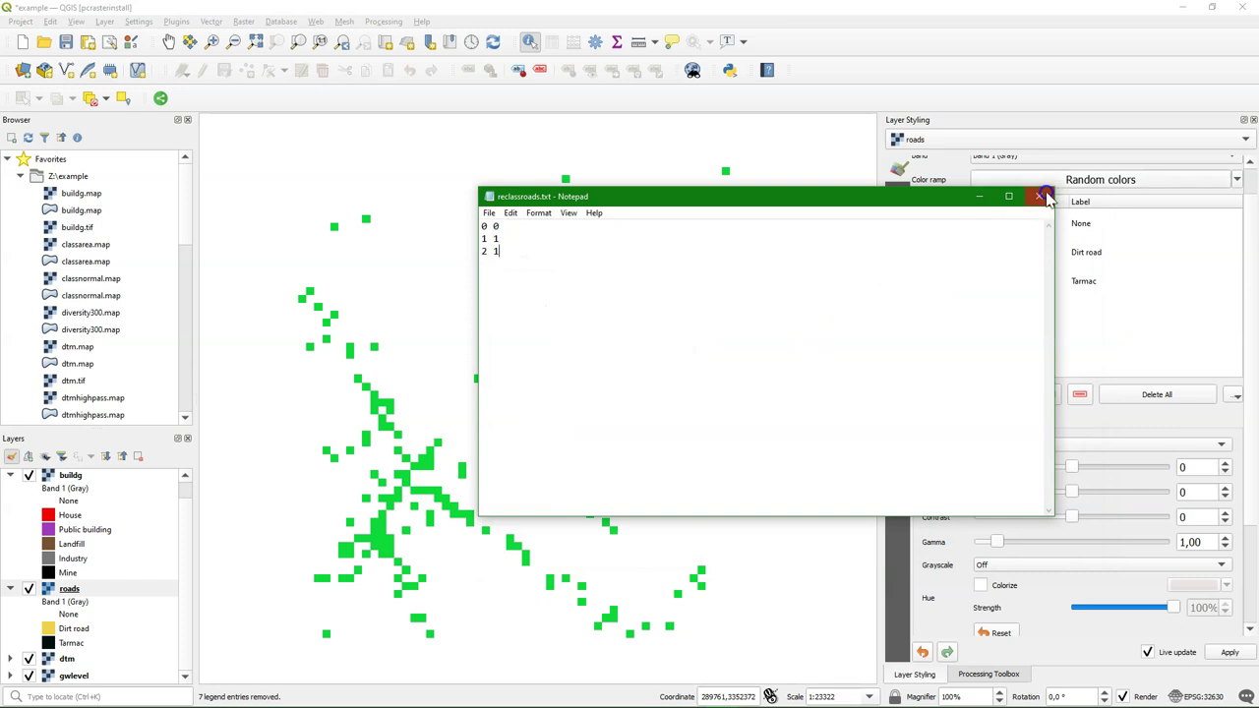
Close Notepad and load reclassroads.txt as the table in the PCRaster lookup tool
click(1039, 199)
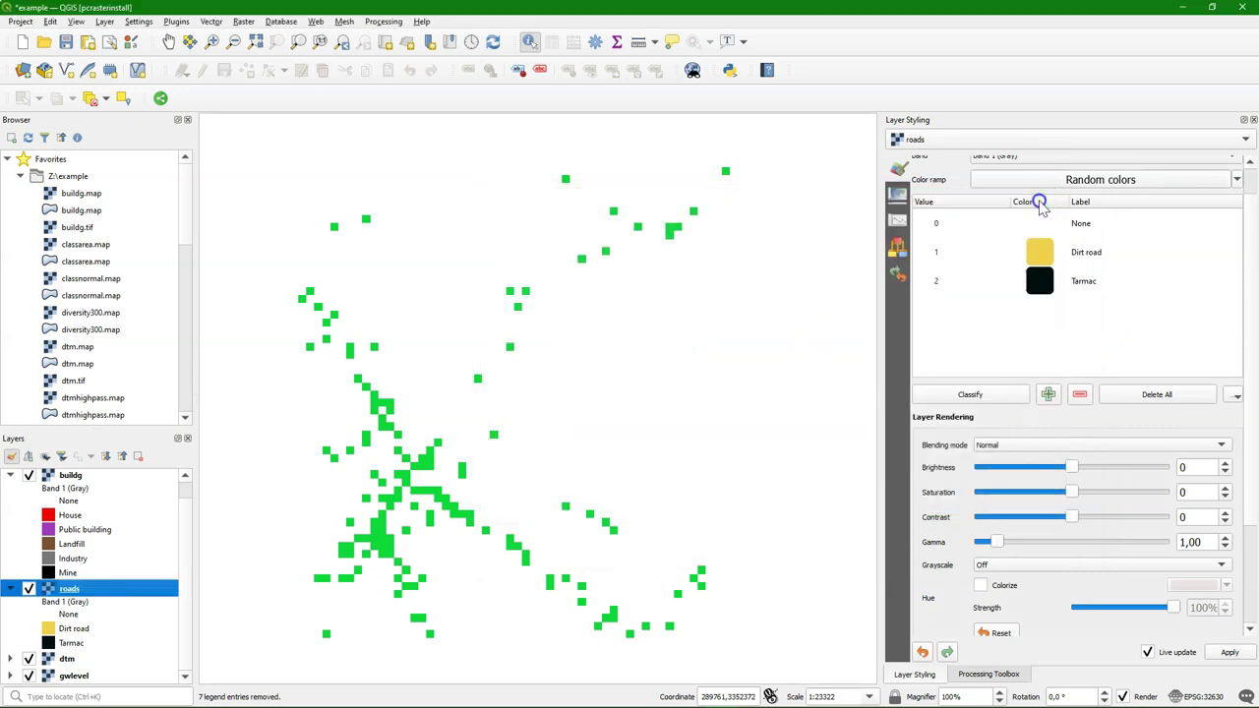
click(974, 674)
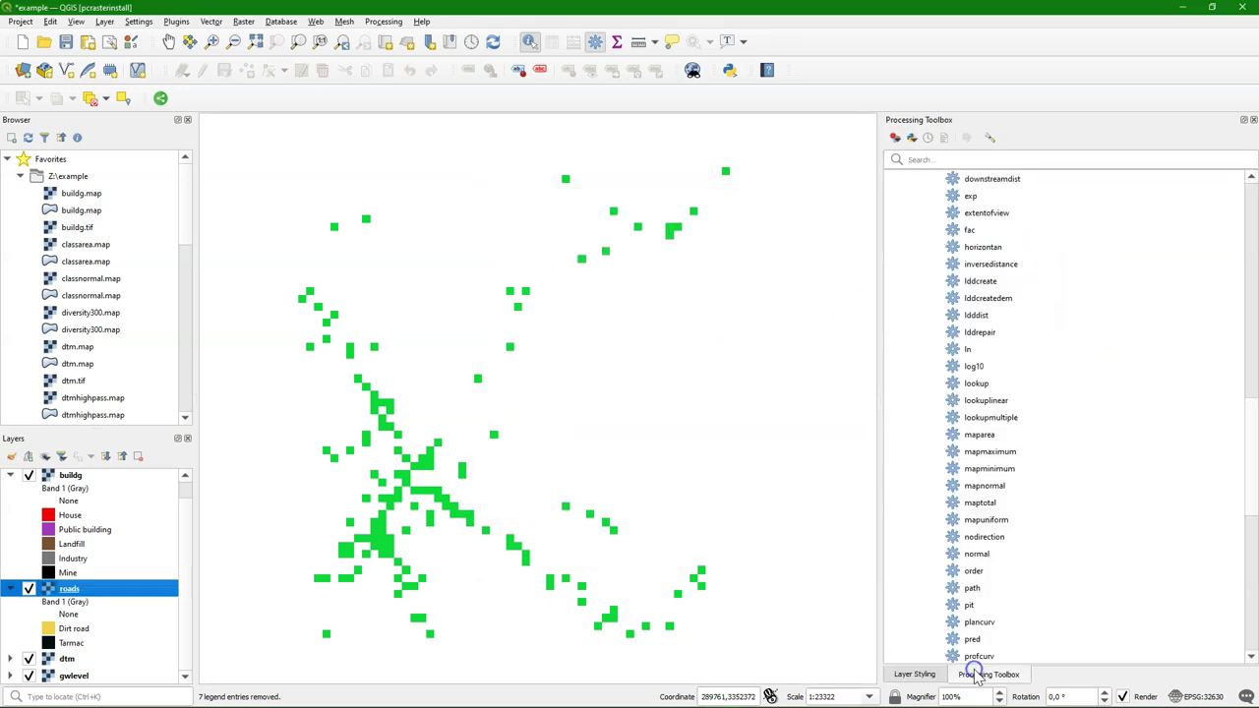
double_click(976, 383)
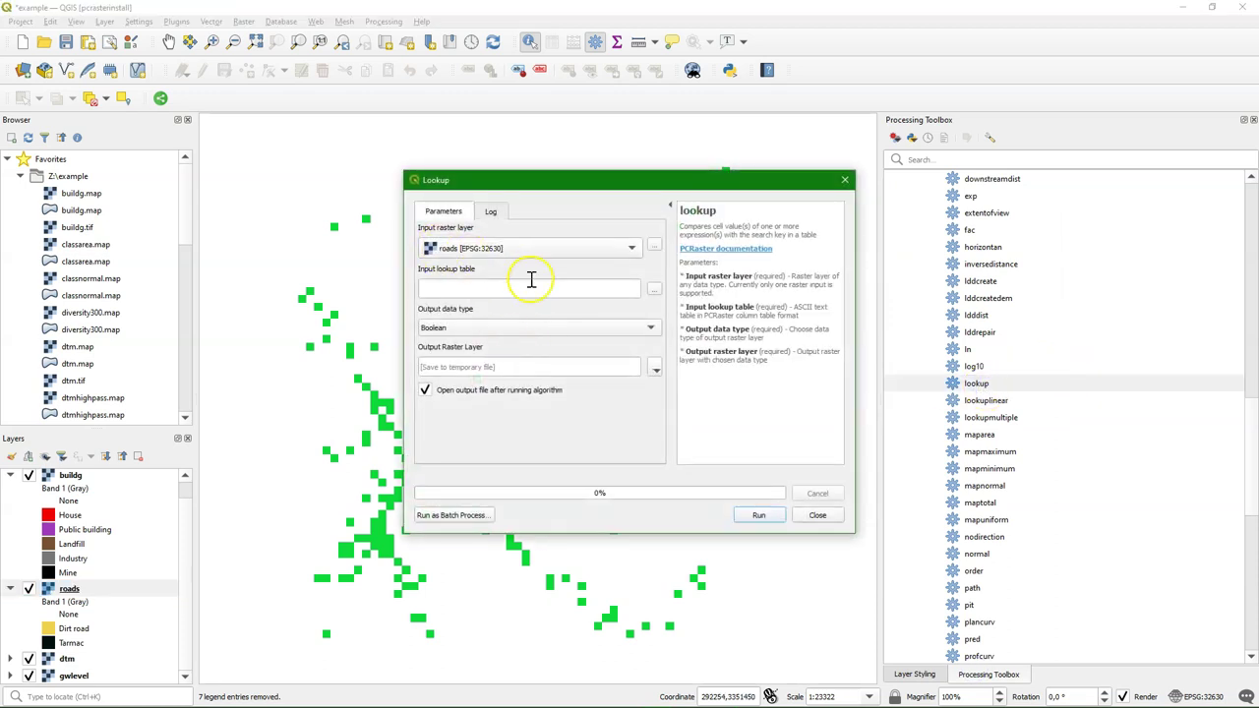
click(652, 290)
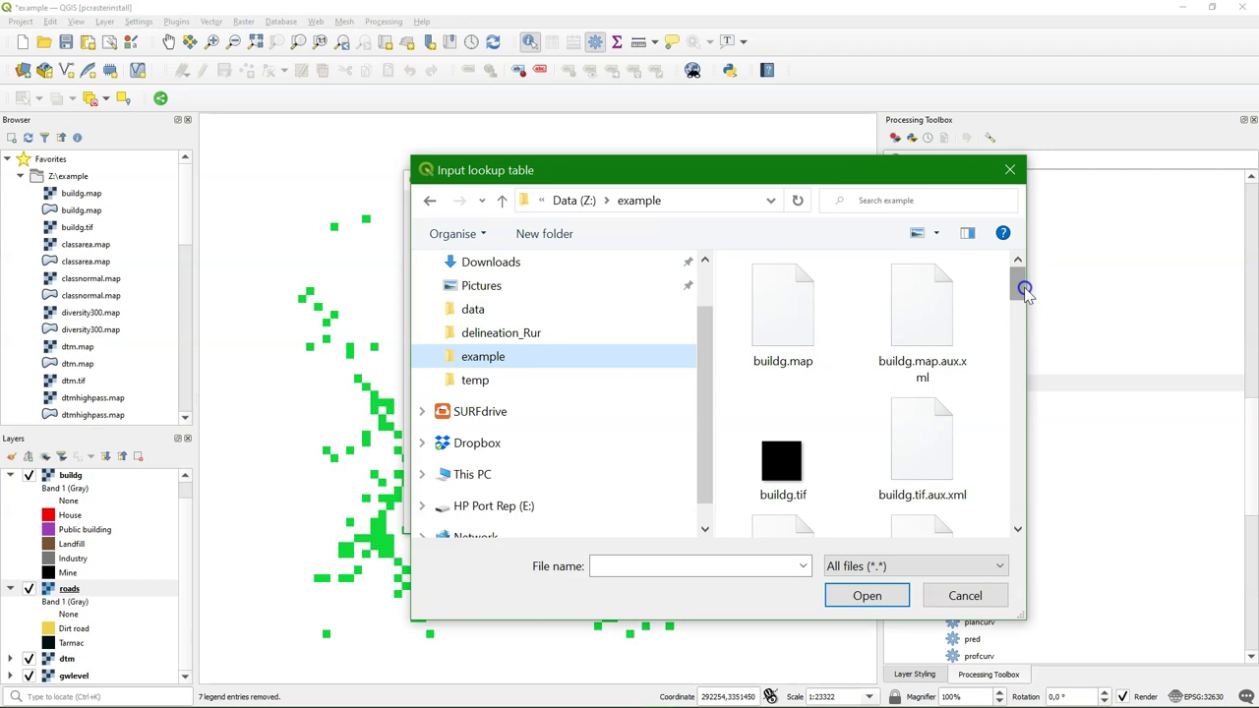
click(642, 564)
text(rec)
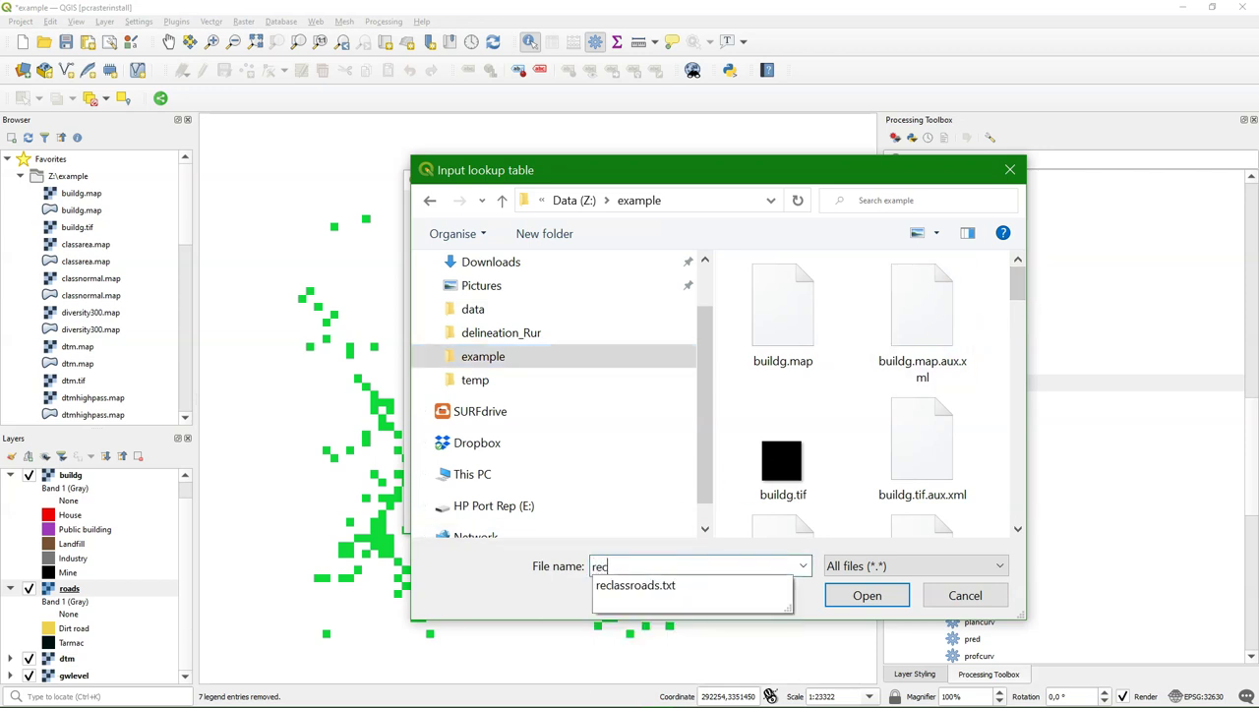
click(638, 587)
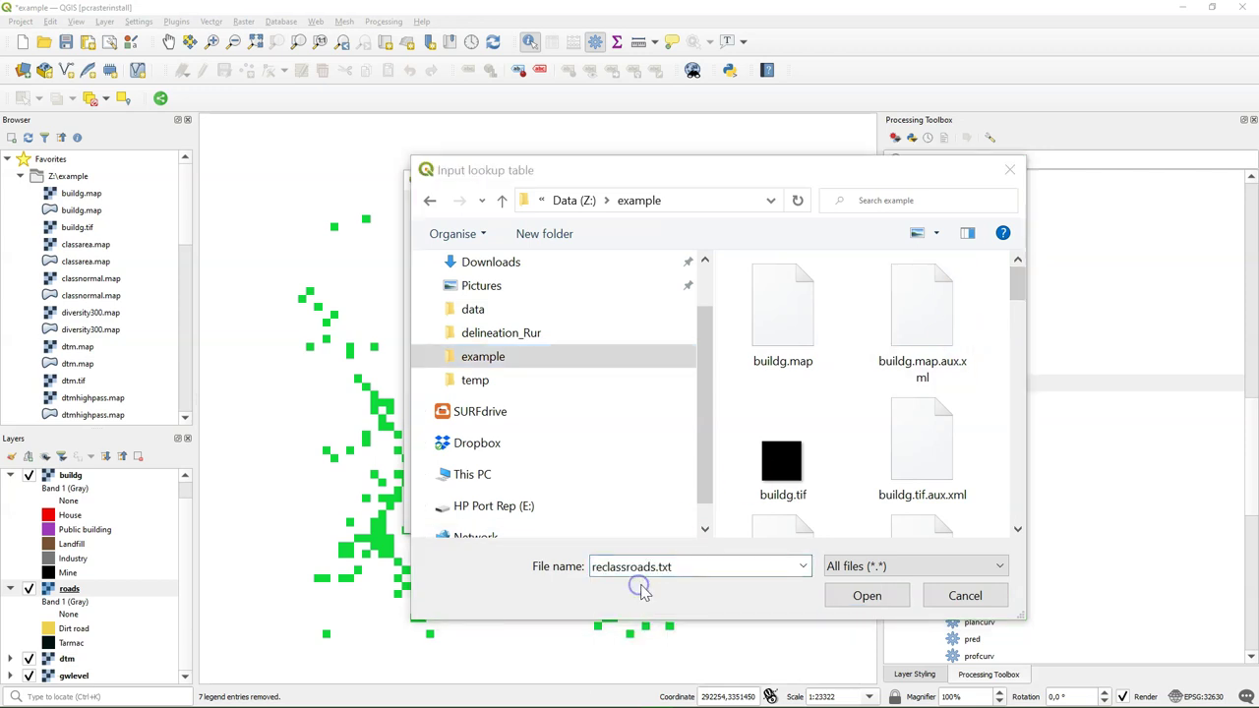
click(852, 594)
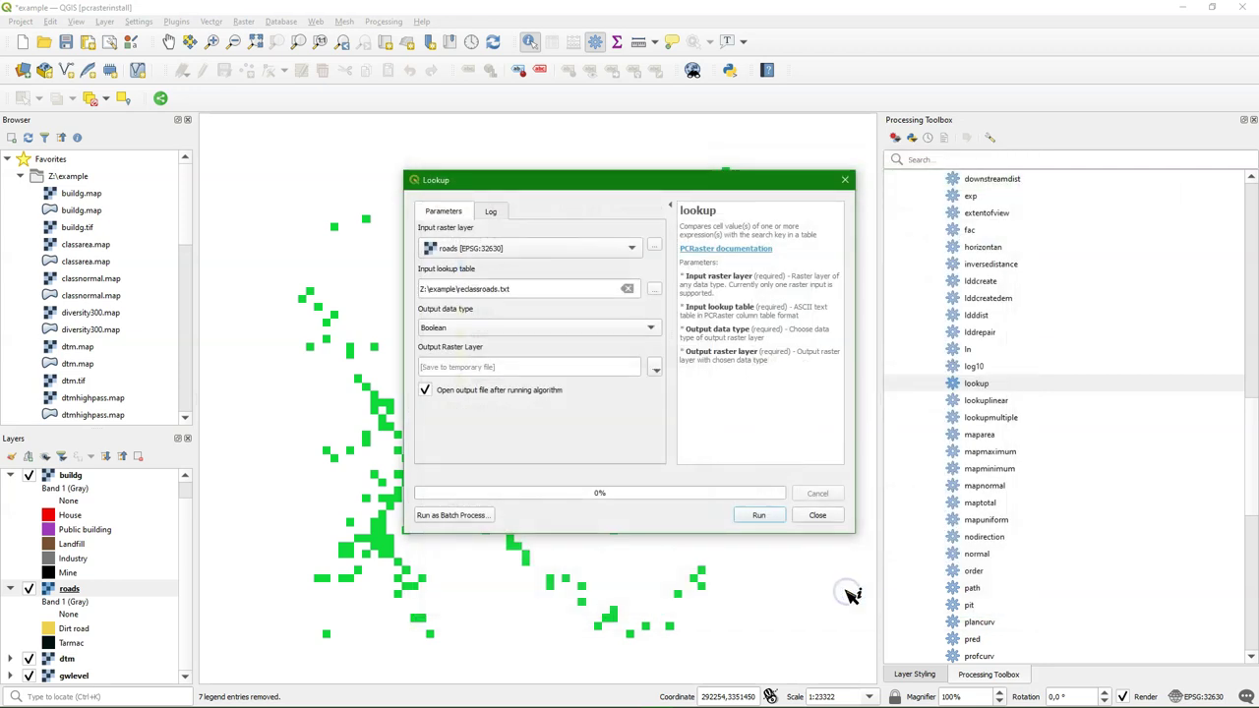
Run the lookup with Boolean output saved to isroad.map
click(436, 331)
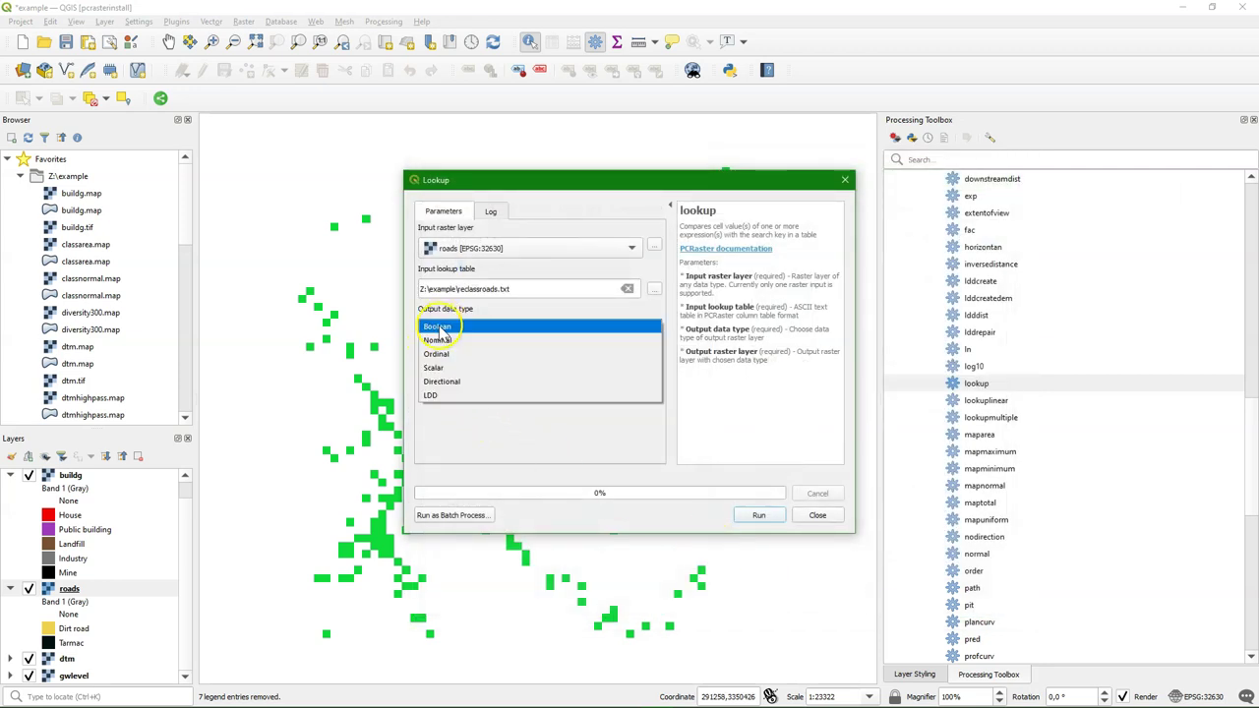
click(439, 329)
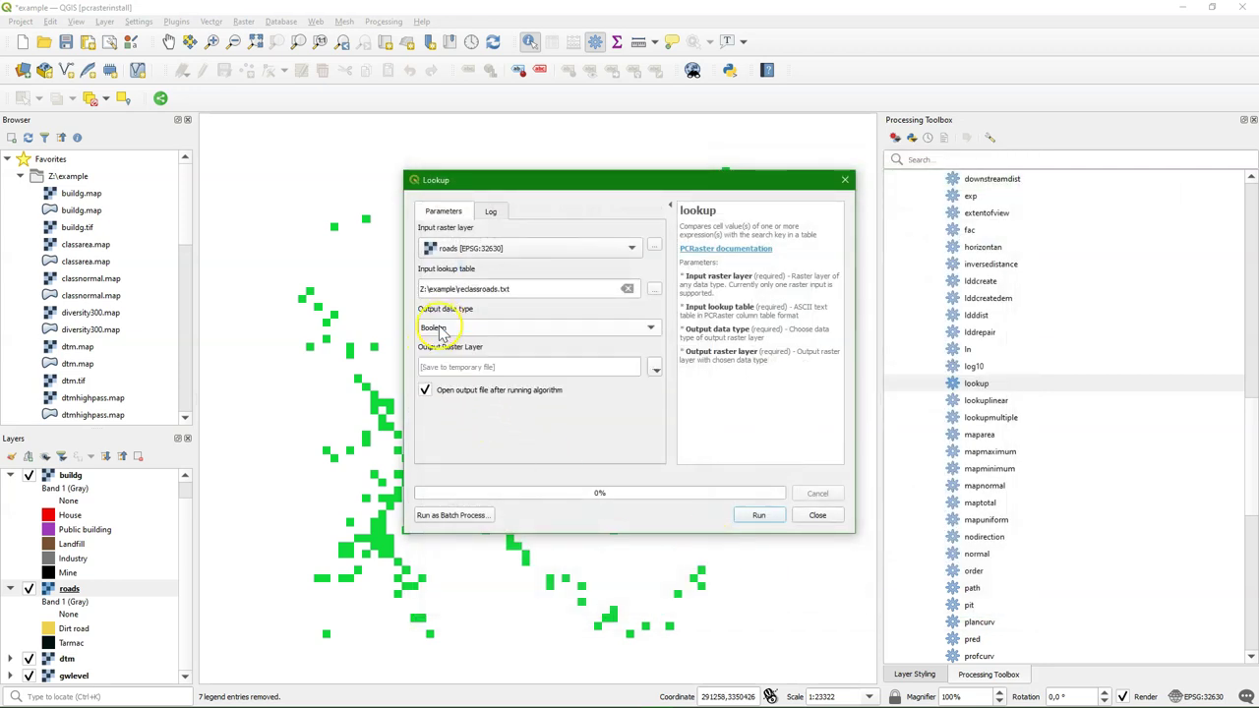
click(654, 370)
click(694, 399)
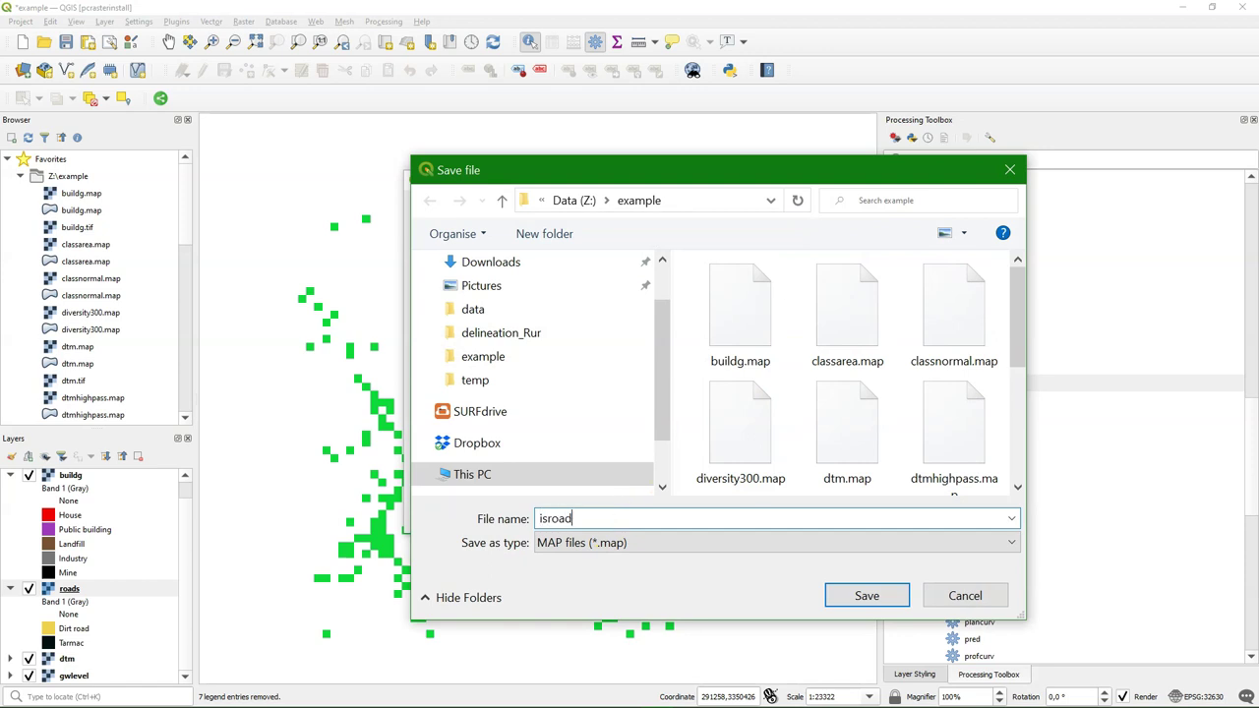
click(866, 596)
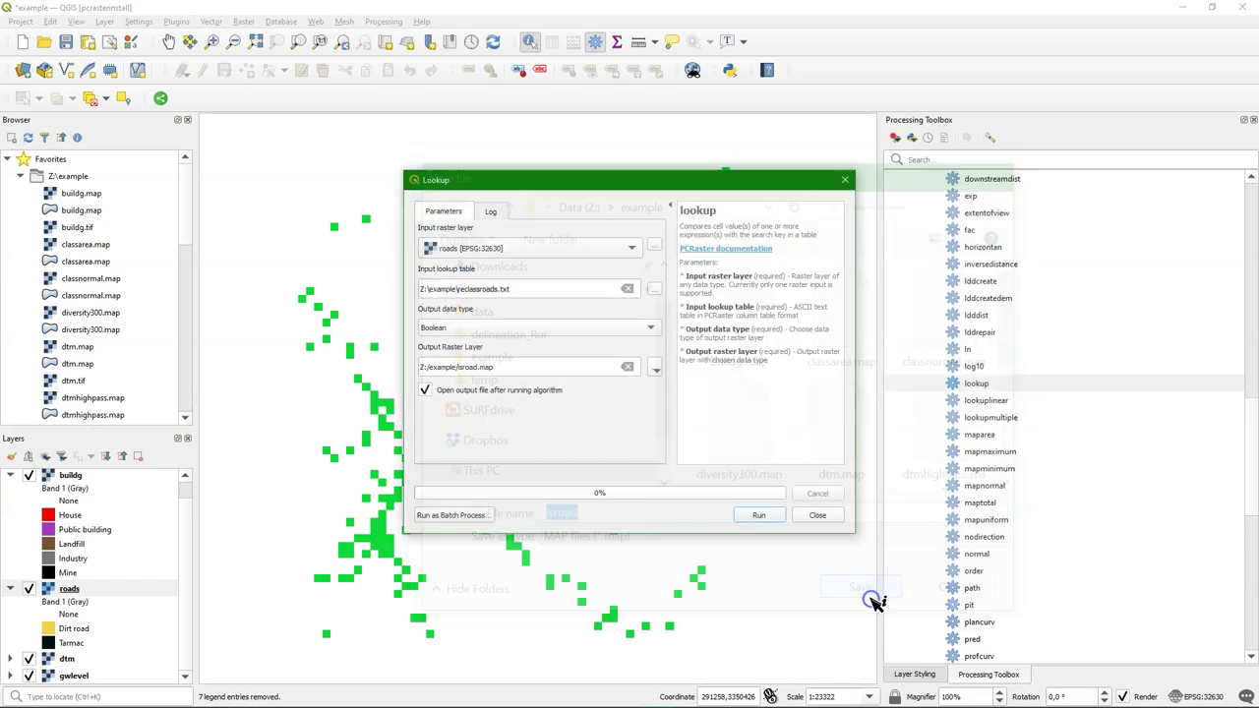
click(758, 515)
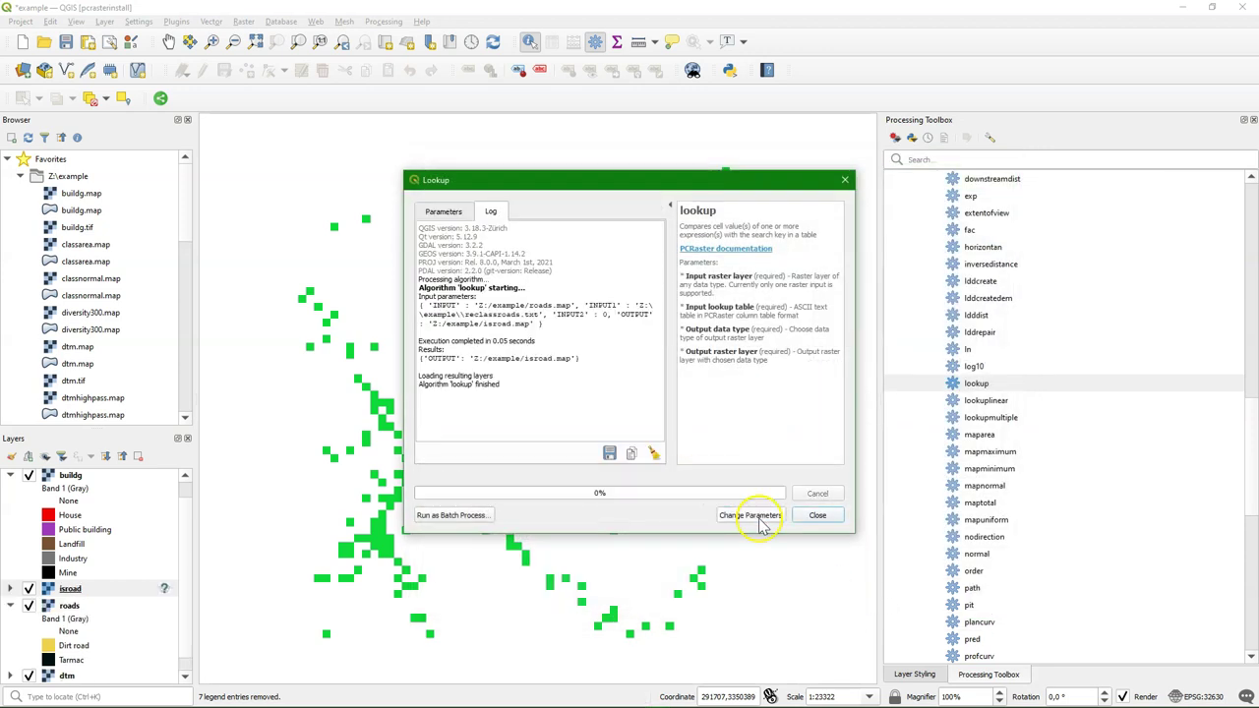
click(833, 518)
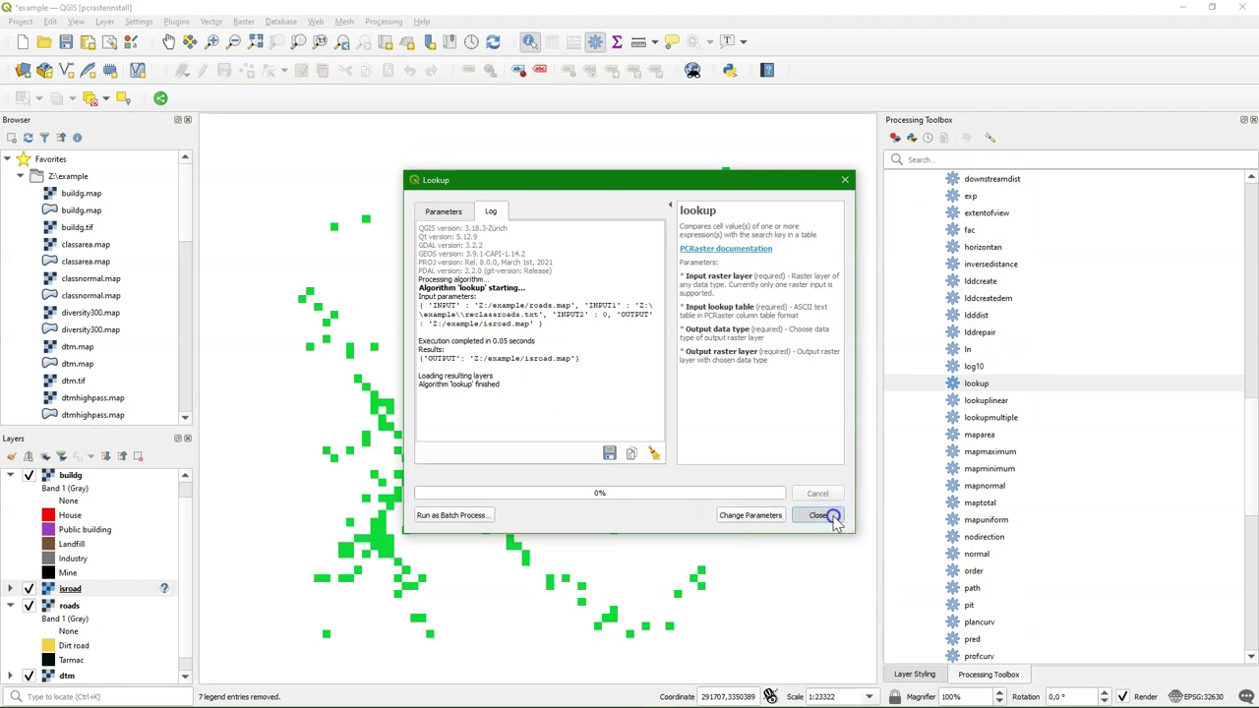
Move isroad to the top of the layer order and open its styling
click(75, 589)
right_click(76, 589)
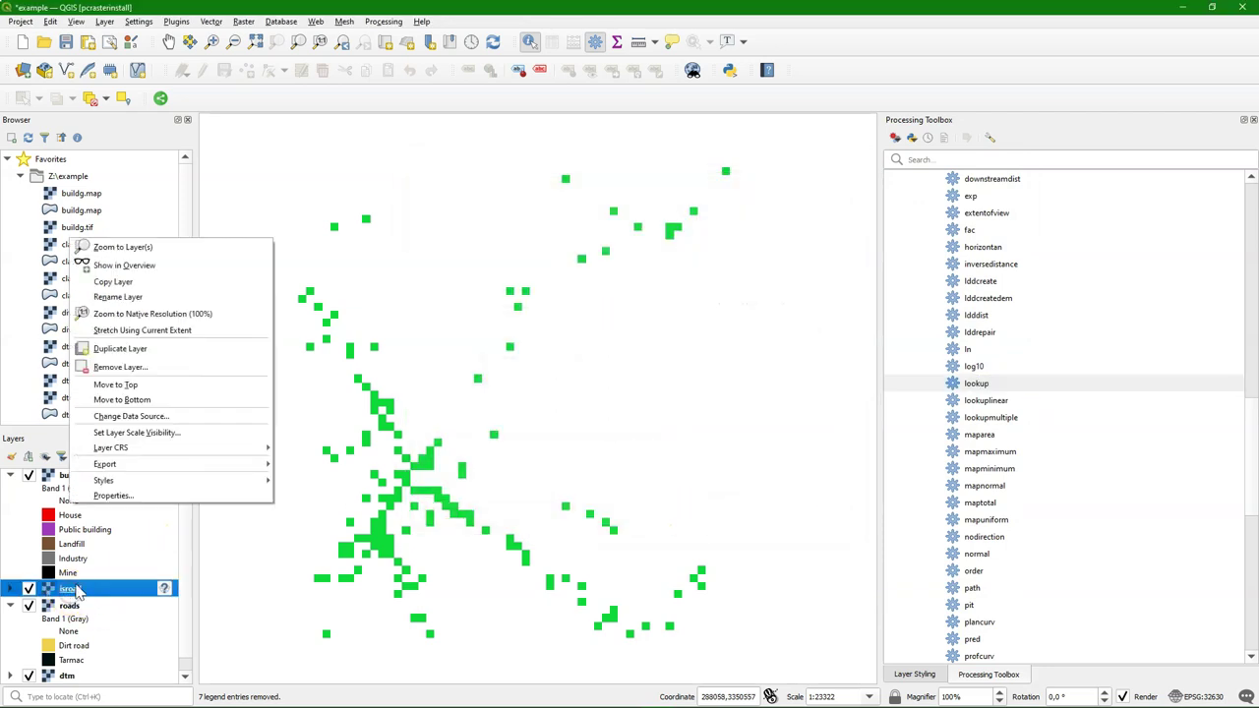
click(116, 385)
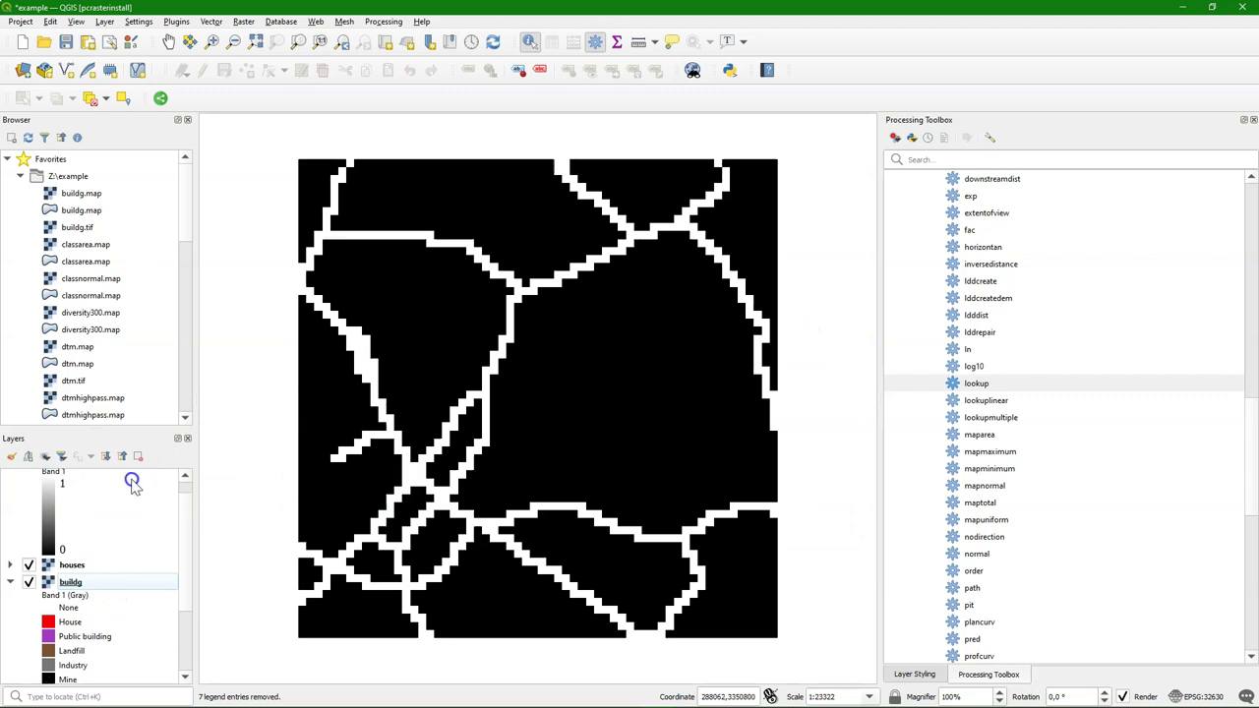
scroll(118, 524, up, 1)
click(69, 479)
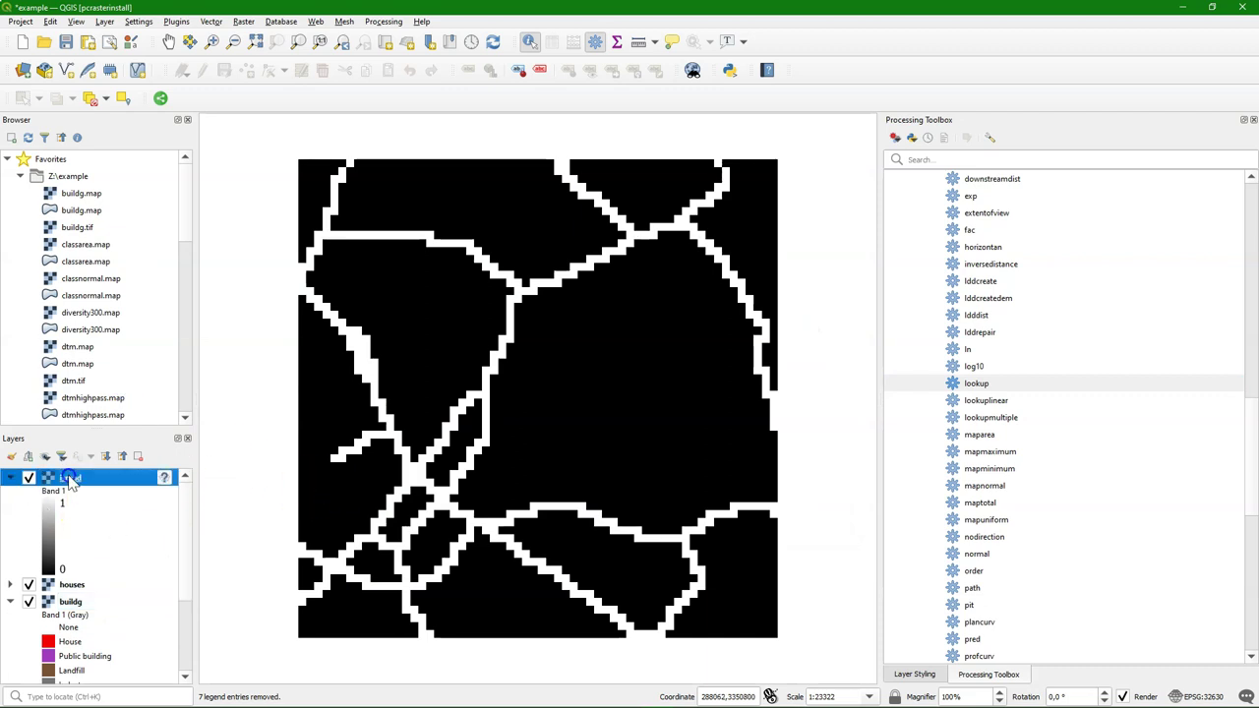
click(12, 456)
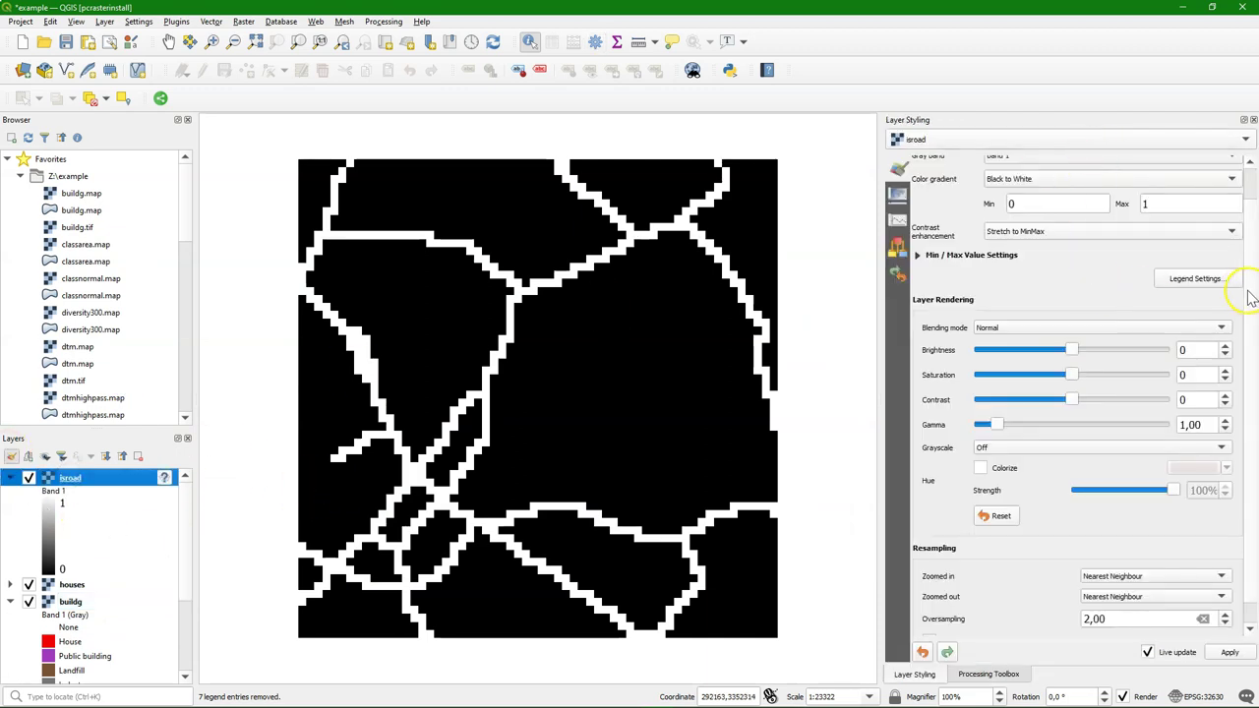
scroll(1131, 246, up, 1)
Render isroad as paletted unique values labelled 'no road' (0) and 'road' (1)
click(1013, 167)
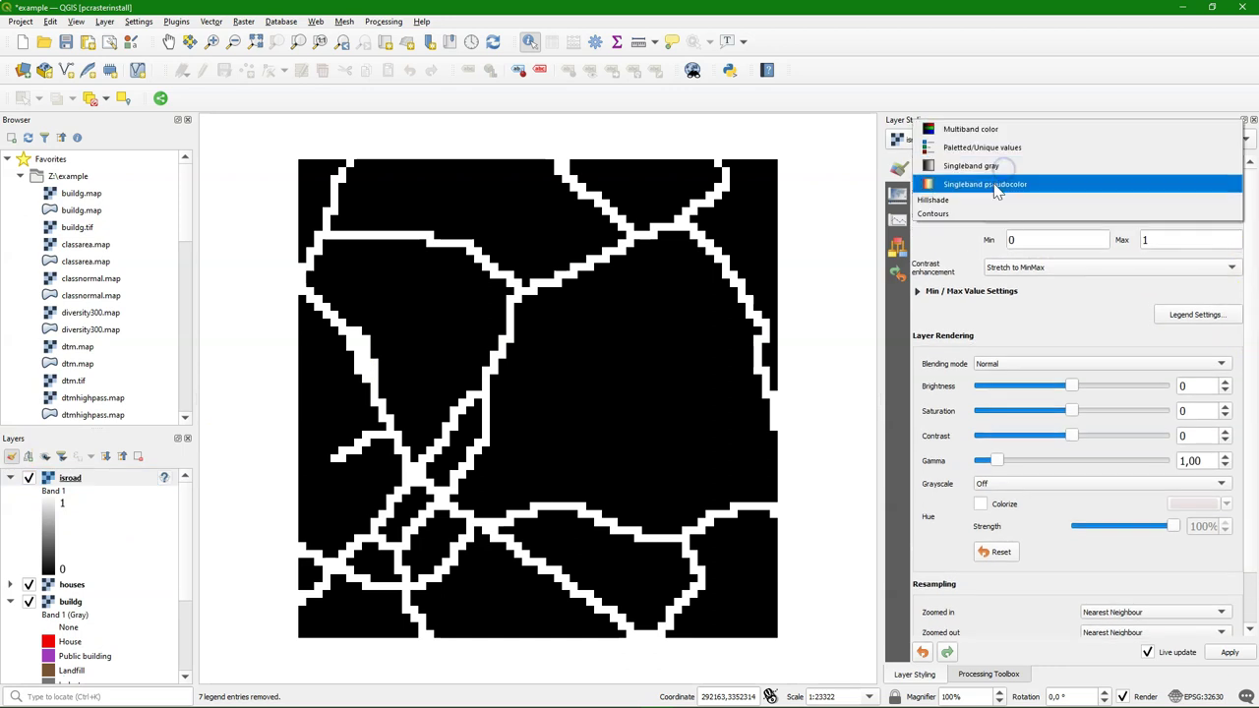
click(982, 148)
click(967, 431)
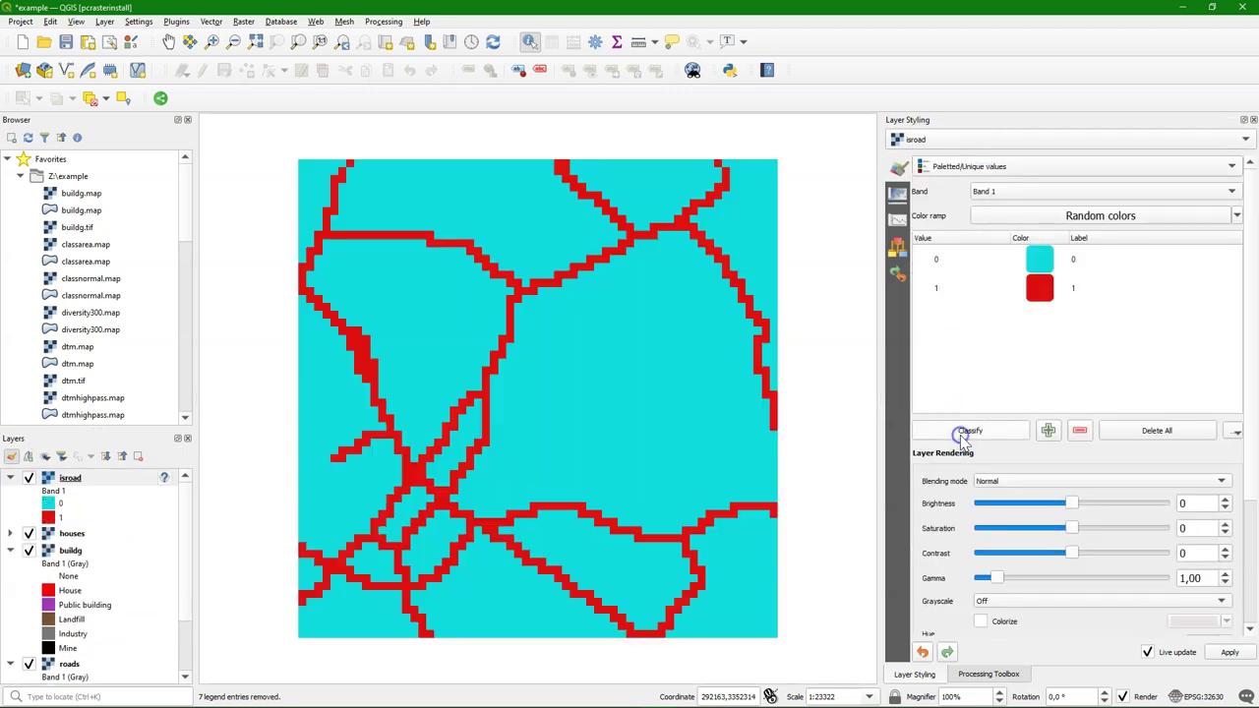
double_click(1080, 259)
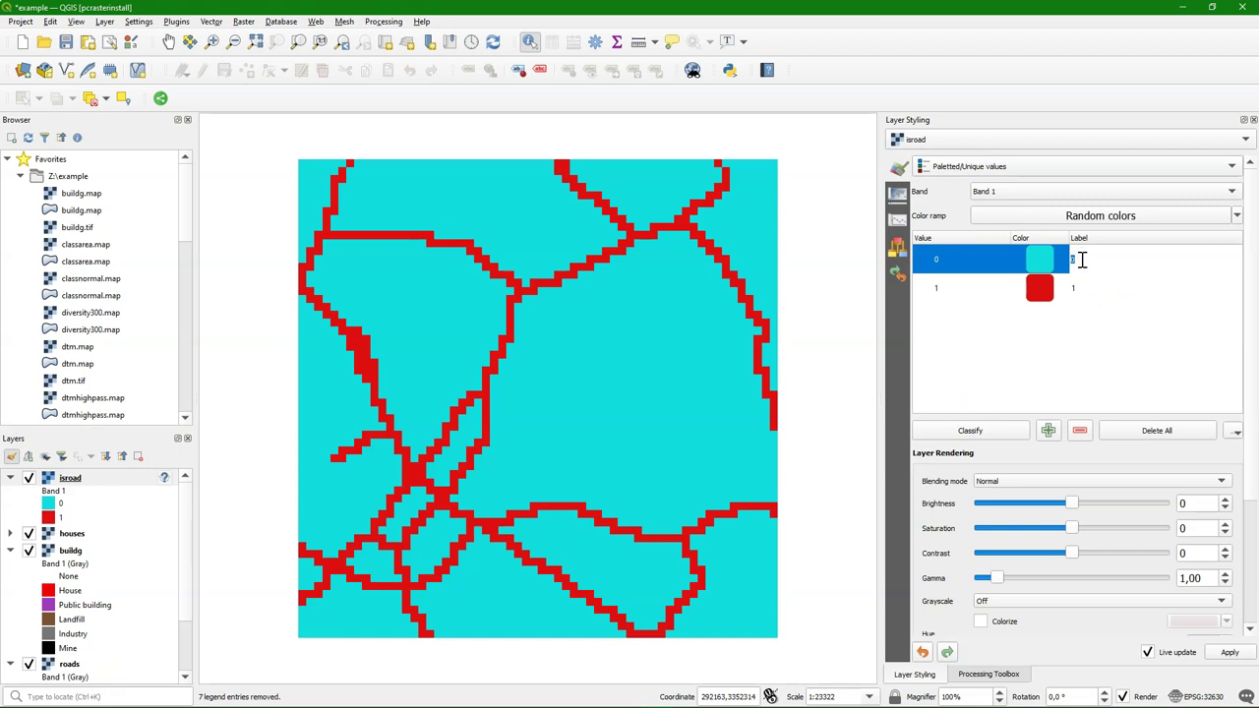
click(1084, 290)
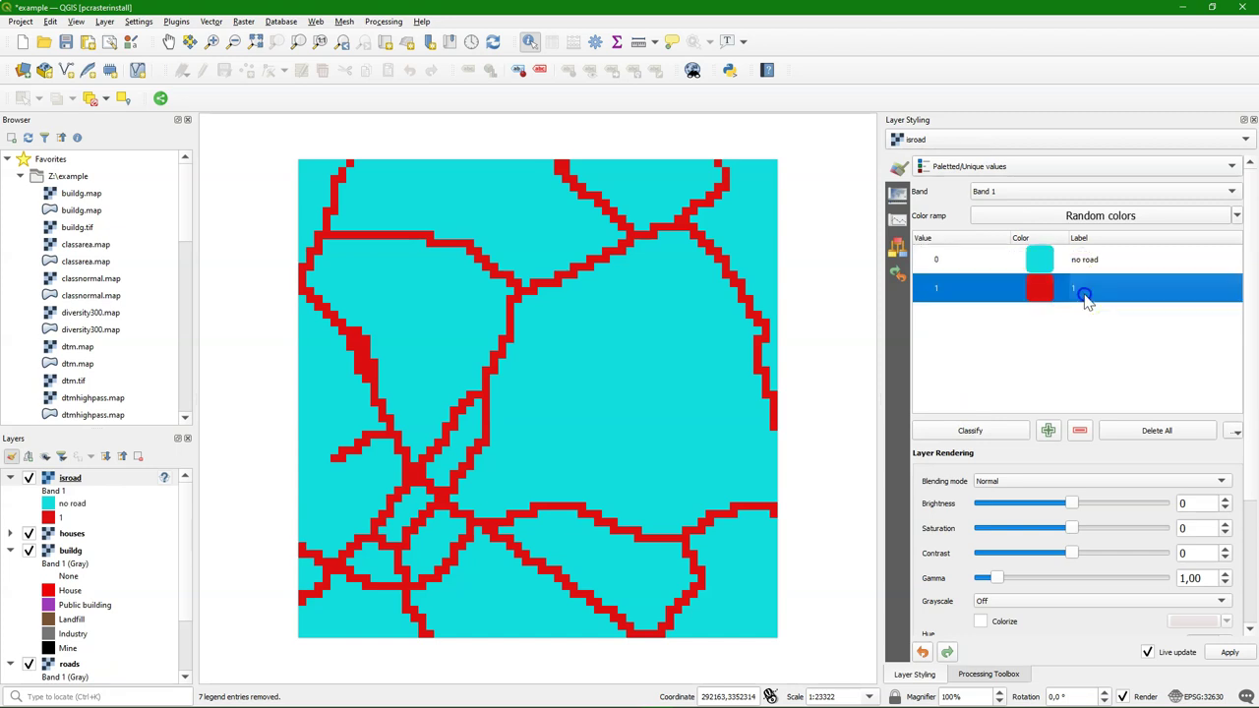
click(1084, 290)
text(road)
click(990, 347)
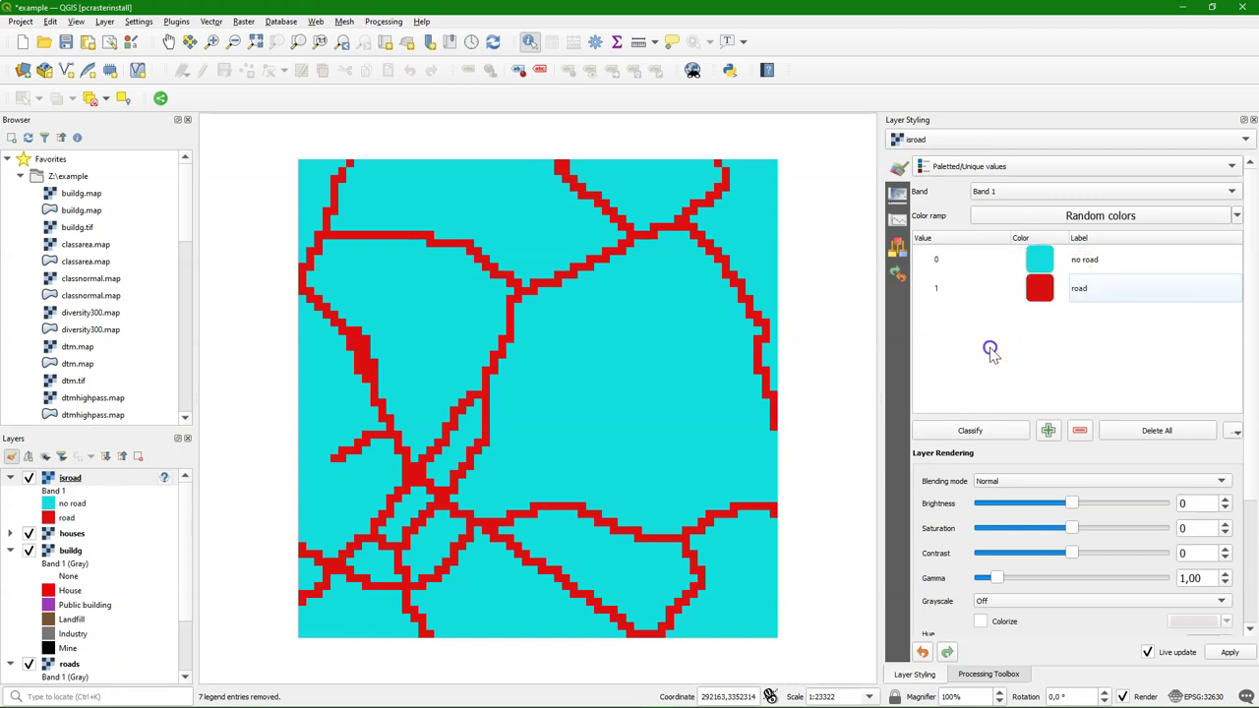
Colour the no road class red and the road class green
double_click(1041, 262)
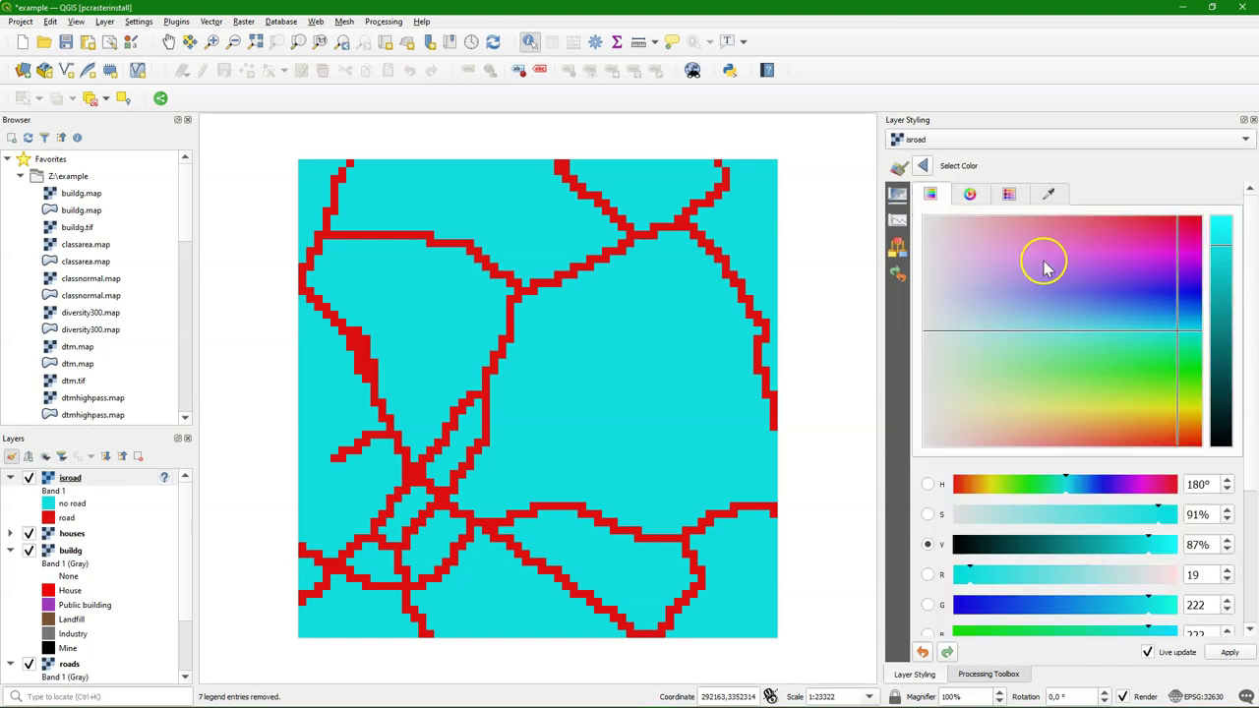
click(952, 484)
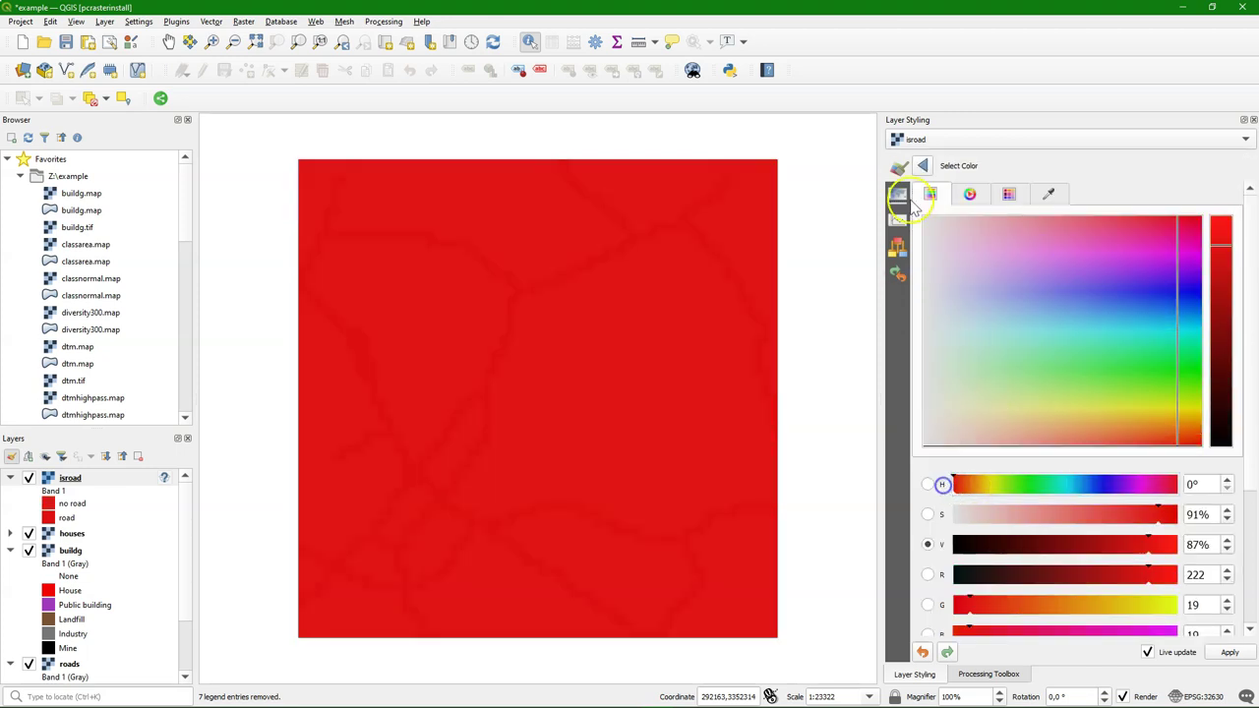
click(920, 166)
click(1041, 292)
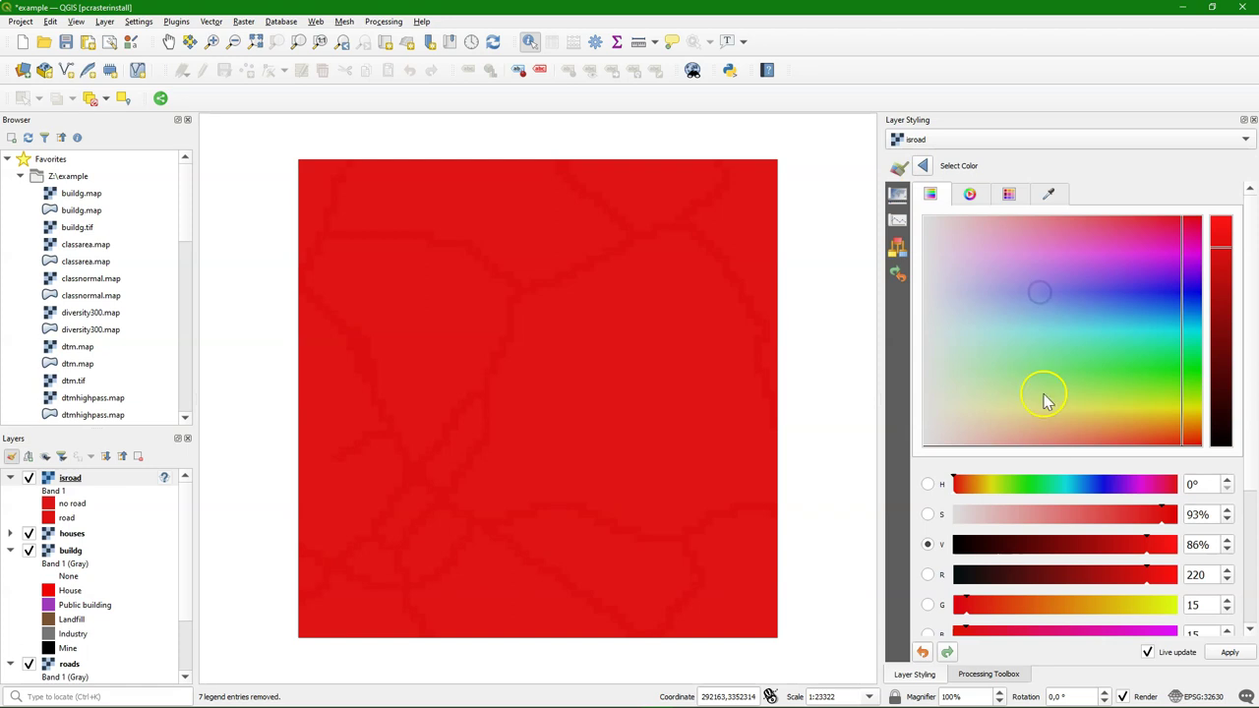
click(1028, 483)
click(922, 165)
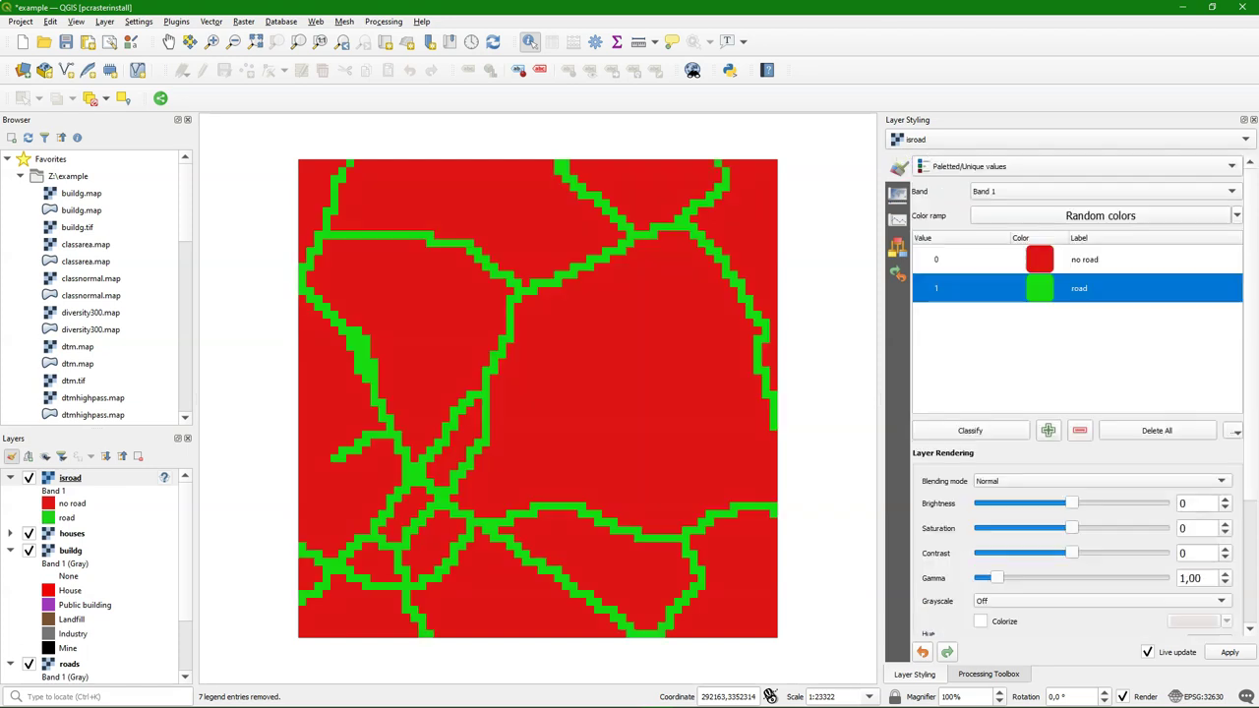
Move the buildg layer to the top and review its class list in Layer Styling
click(72, 551)
right_click(74, 563)
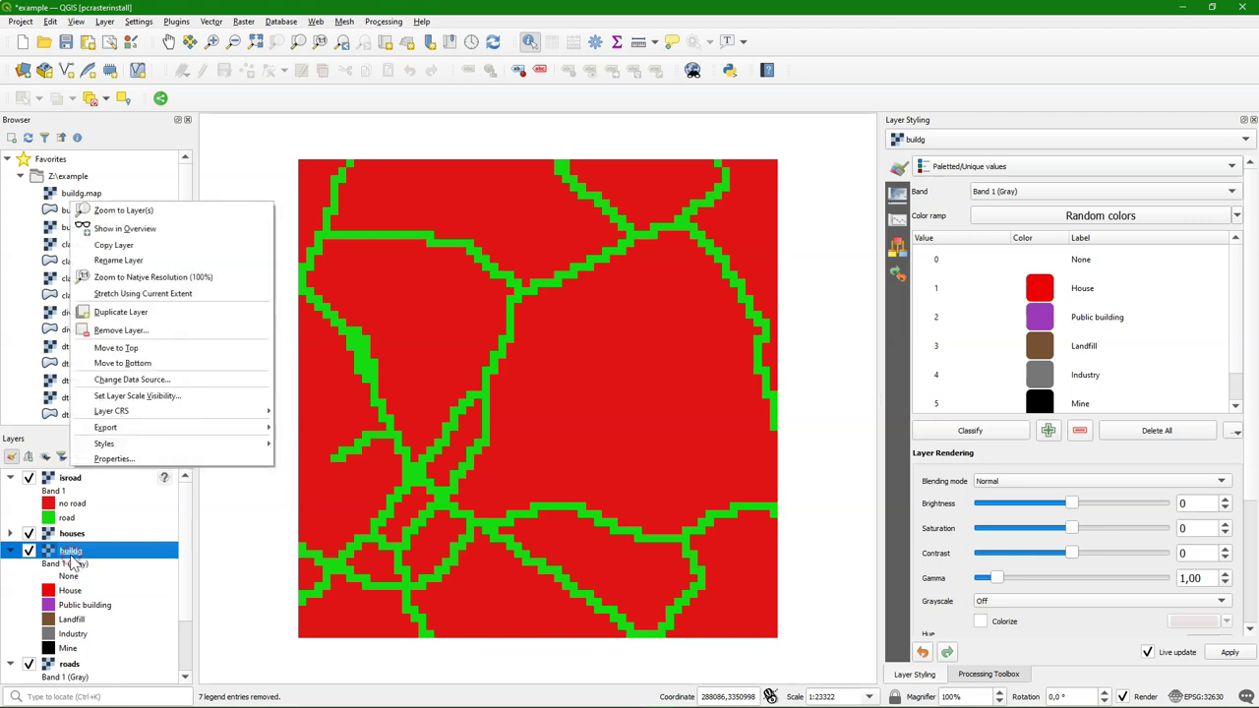
click(128, 349)
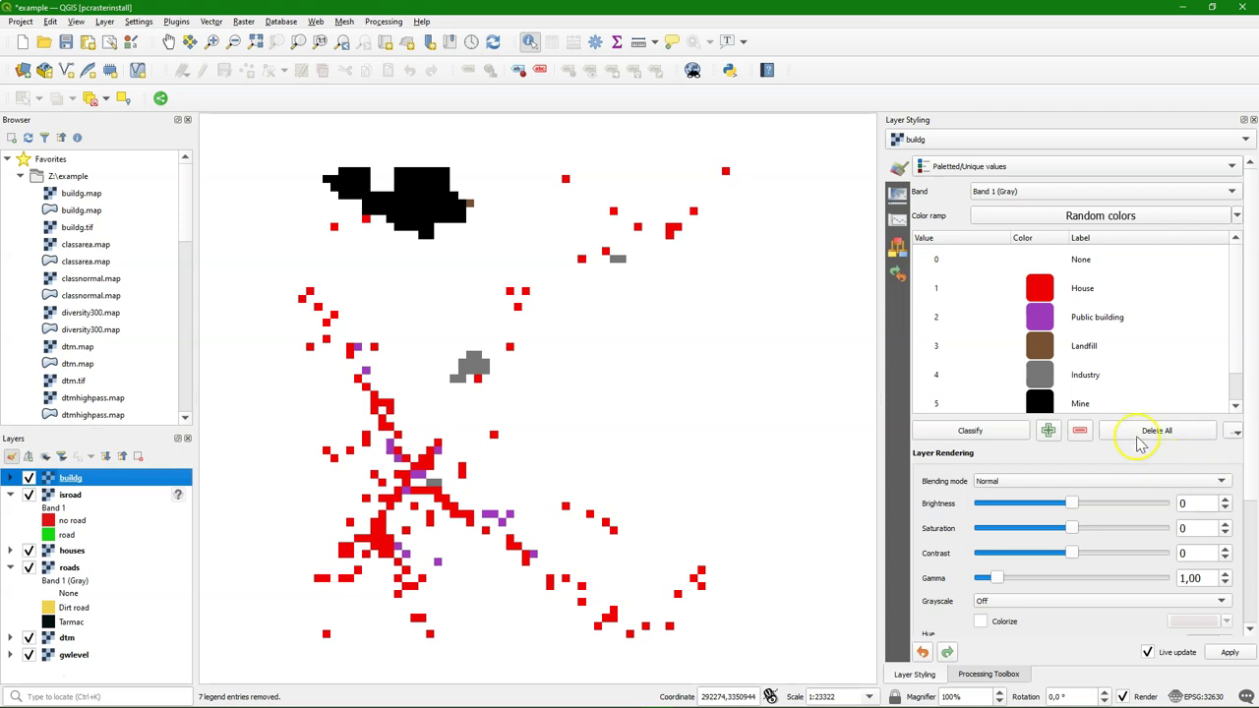
drag(1237, 345, 1230, 354)
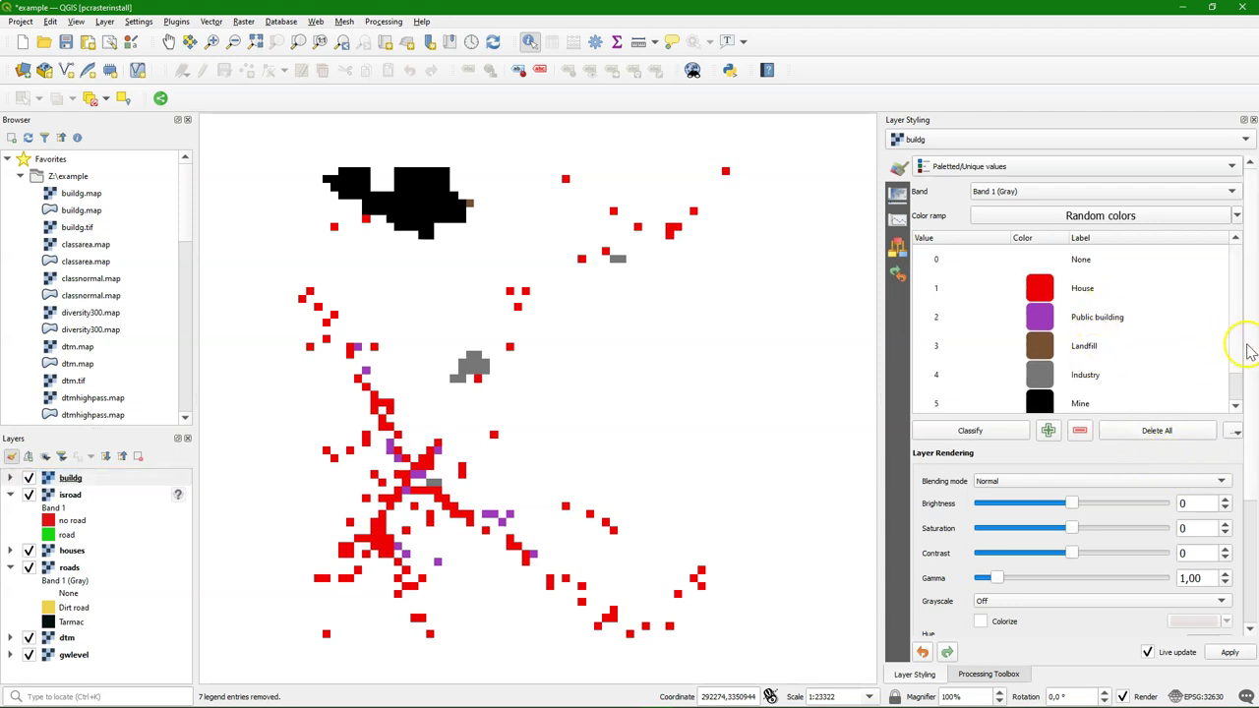
scroll(1237, 360, down, 1)
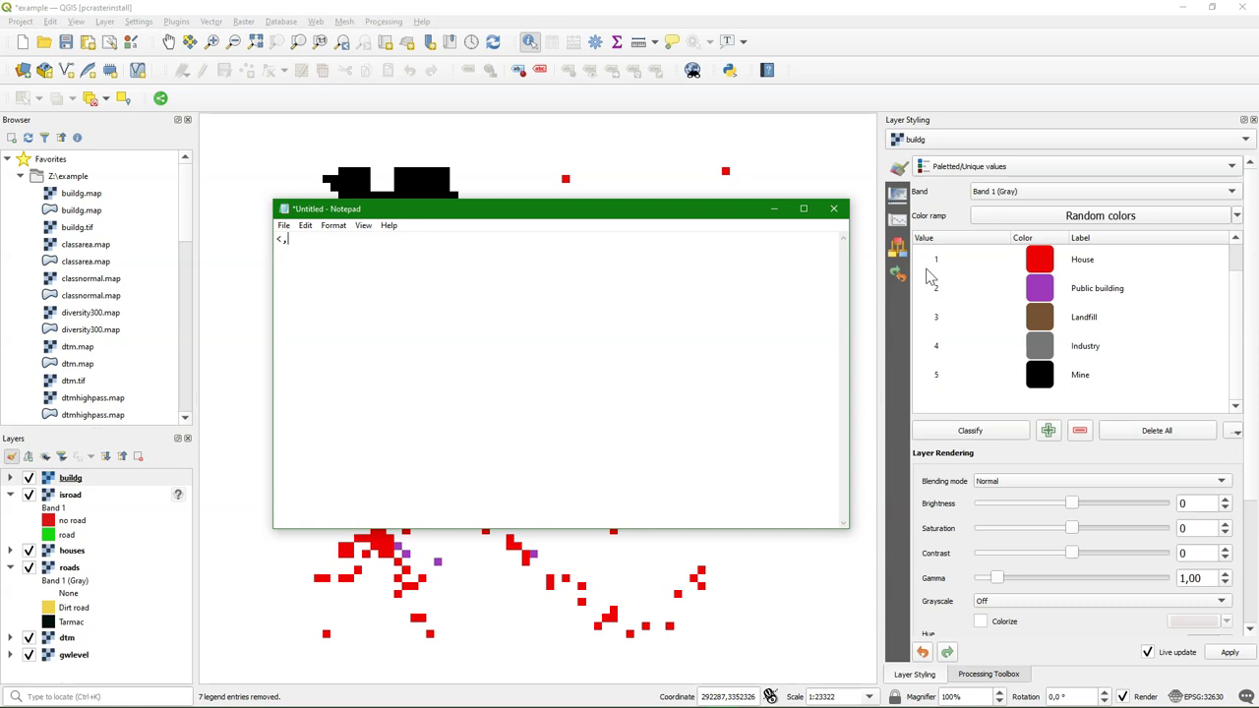
Complete the '<,2] 0' rule, save the table as reclassindustry.txt and close Notepad
click(336, 297)
text(2)
click(284, 228)
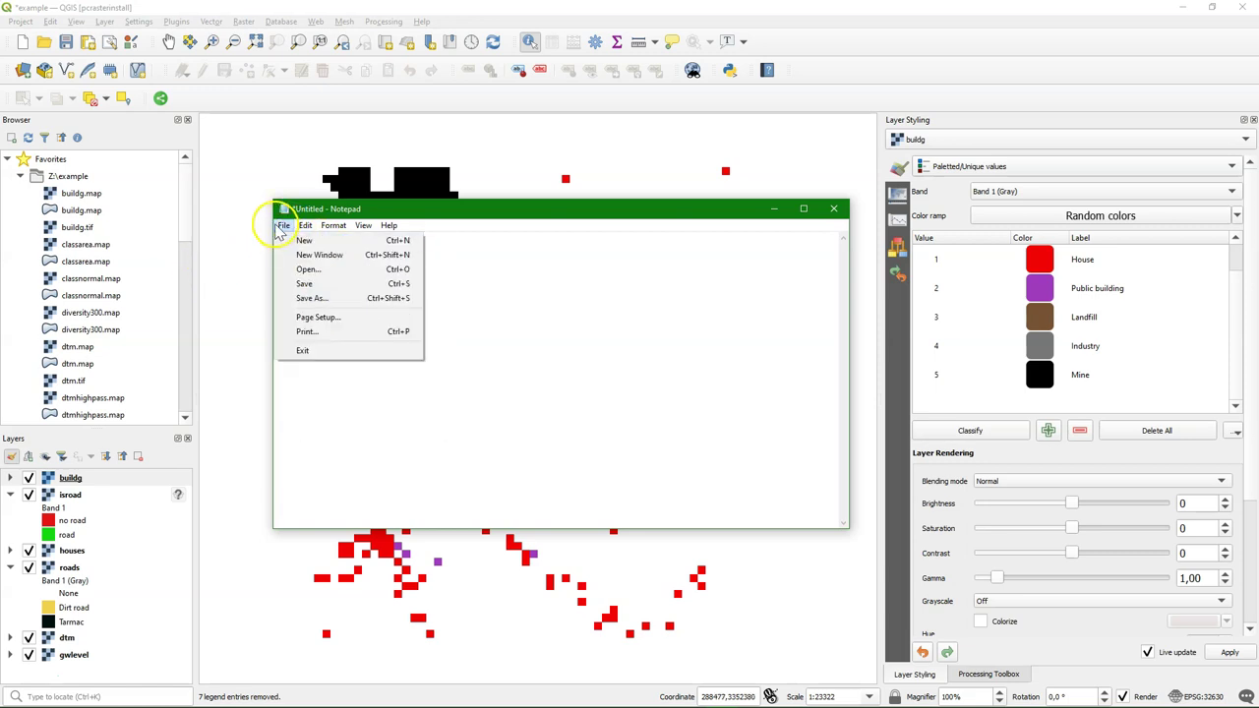
click(304, 285)
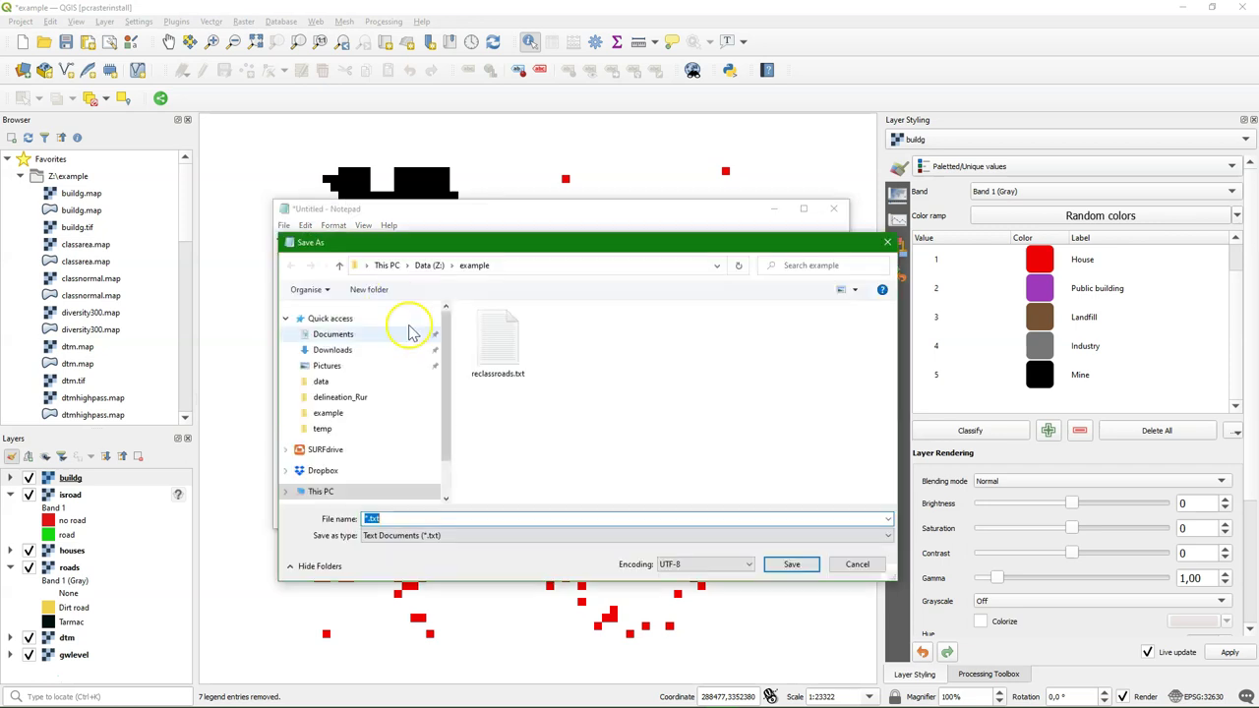
text(reclass)
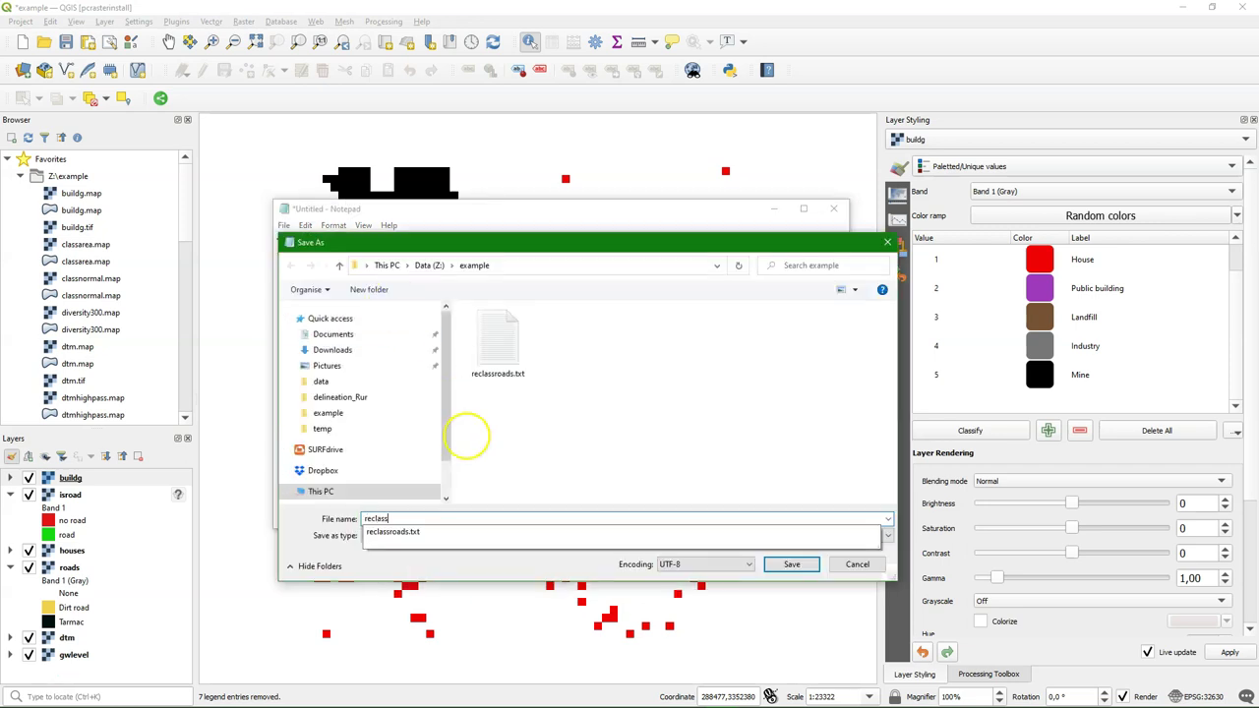
text(nodustry)
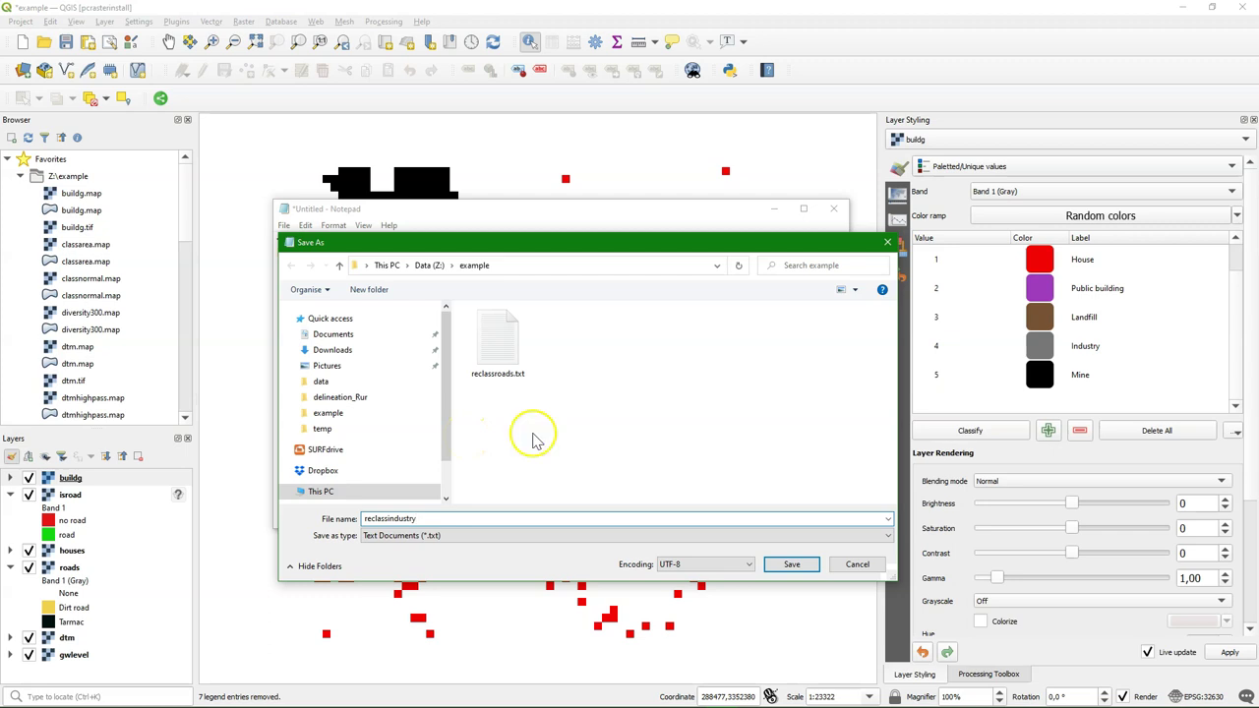
click(793, 565)
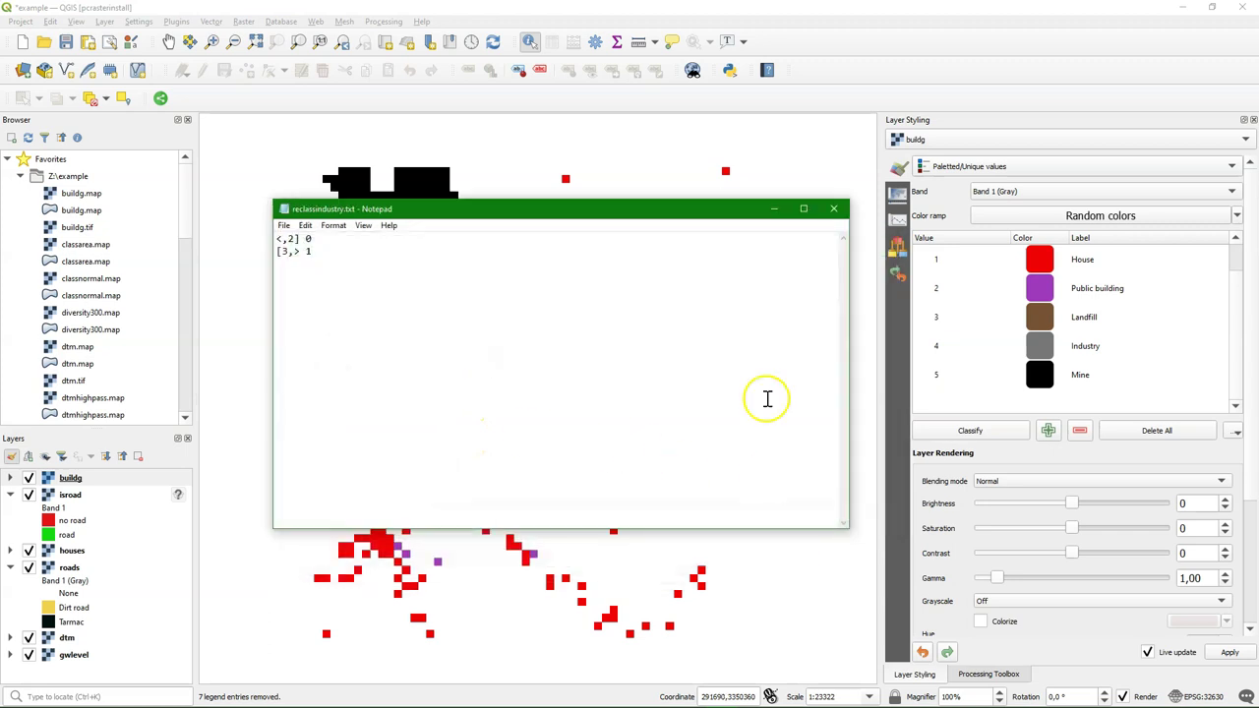
click(836, 210)
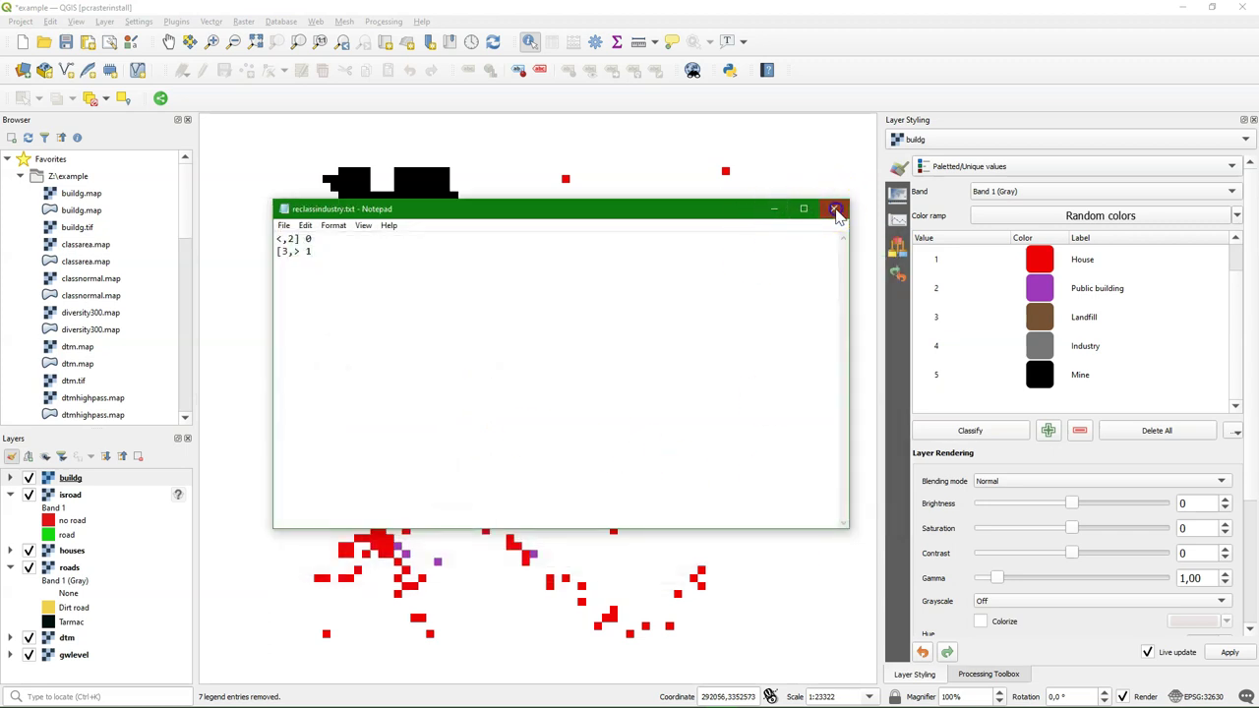
click(988, 674)
Open the PCRaster lookup tool and load reclassindustry.txt as the table
click(977, 384)
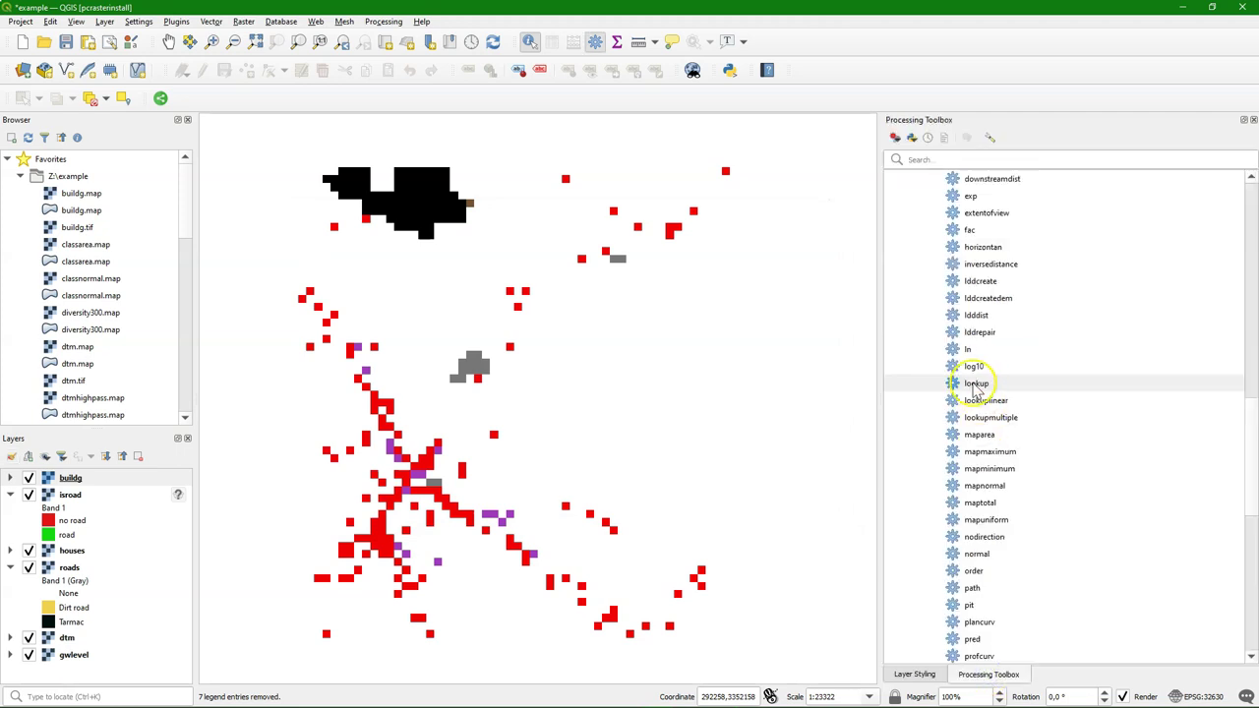
double_click(977, 384)
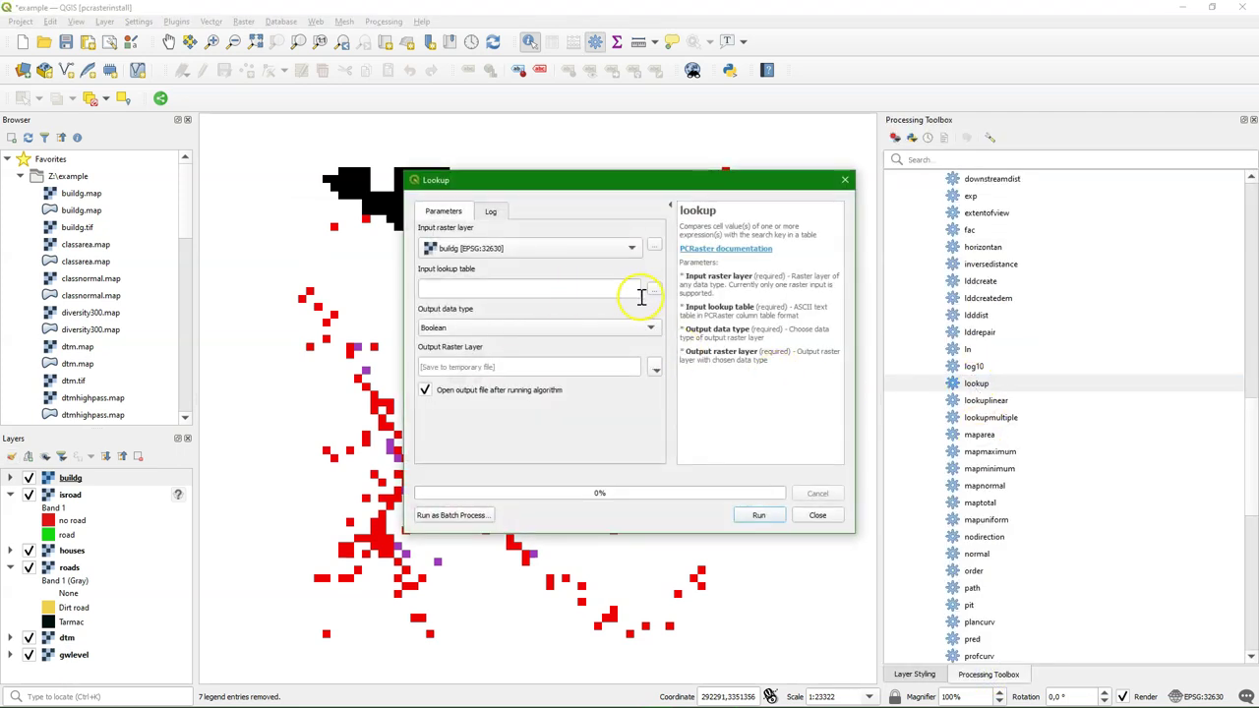
click(655, 292)
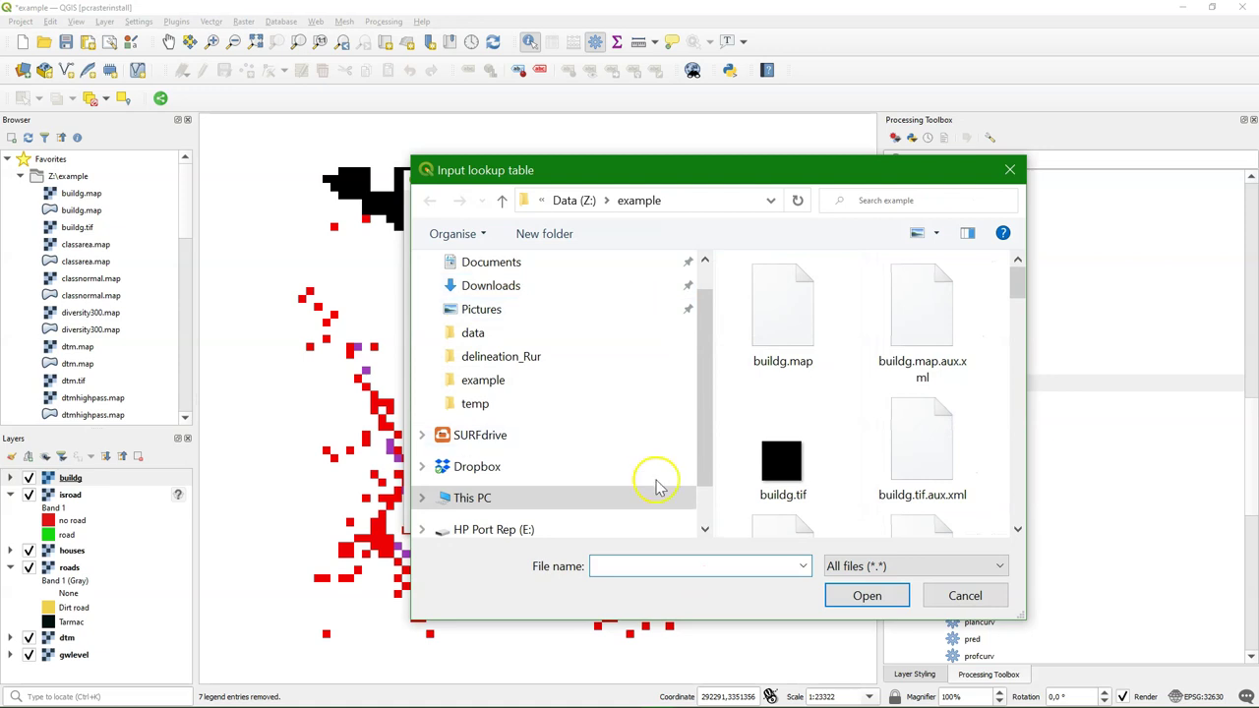
click(607, 562)
text(re)
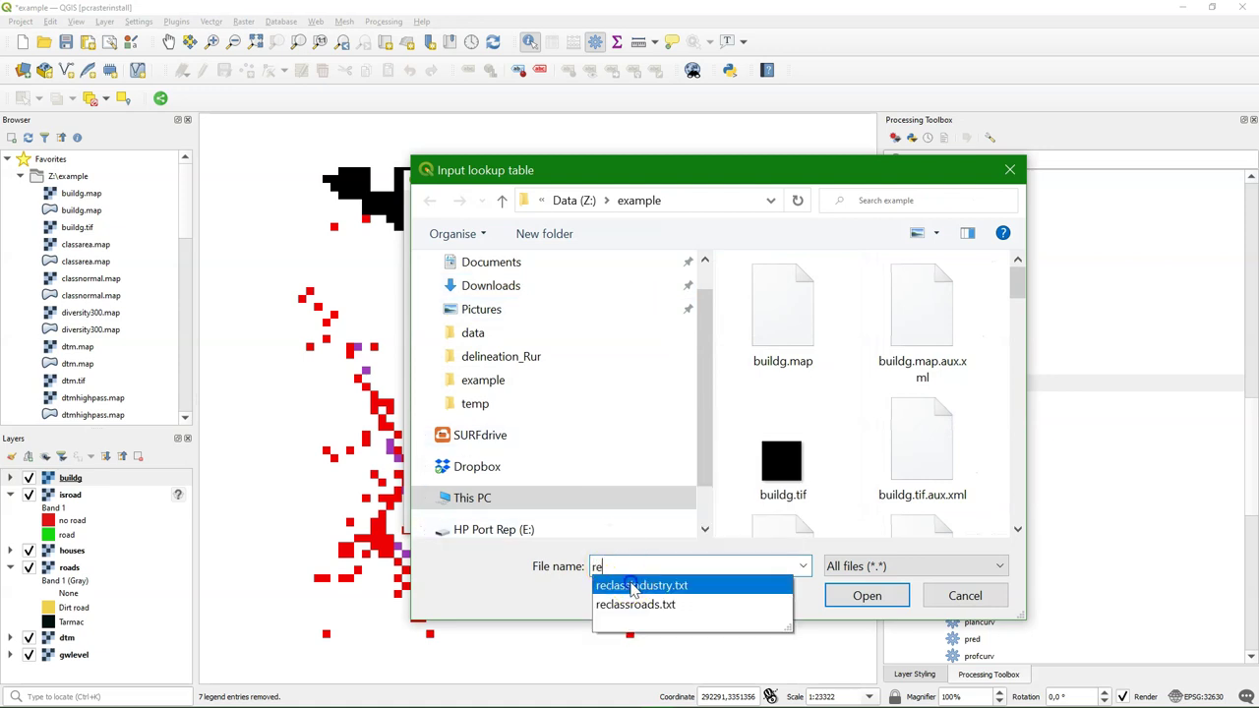
click(634, 586)
click(866, 596)
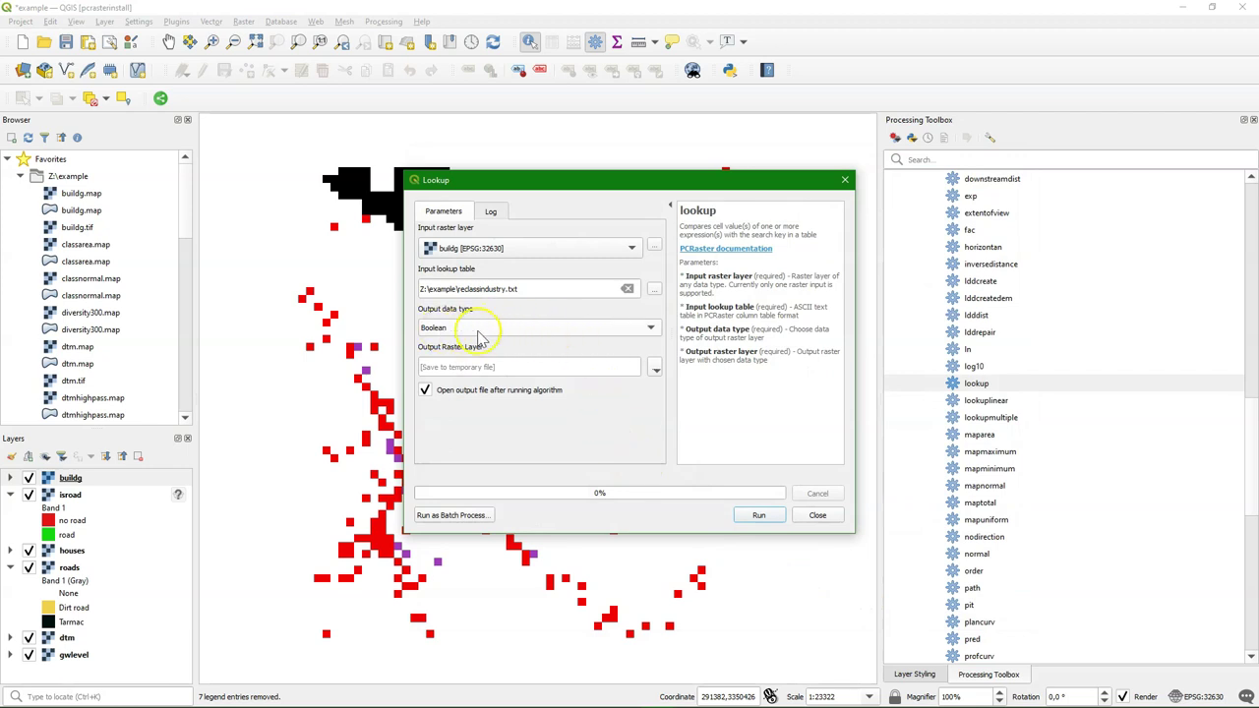
Save the lookup output to isindustry.map and run it
click(655, 369)
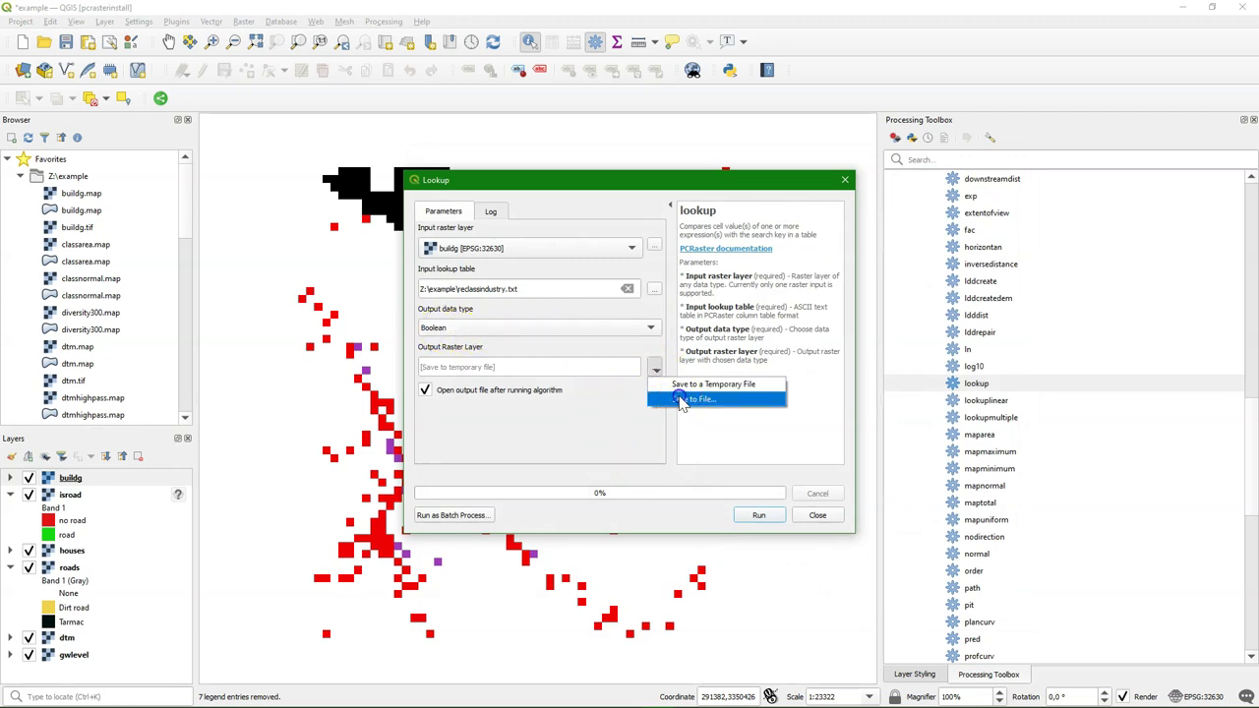
click(682, 401)
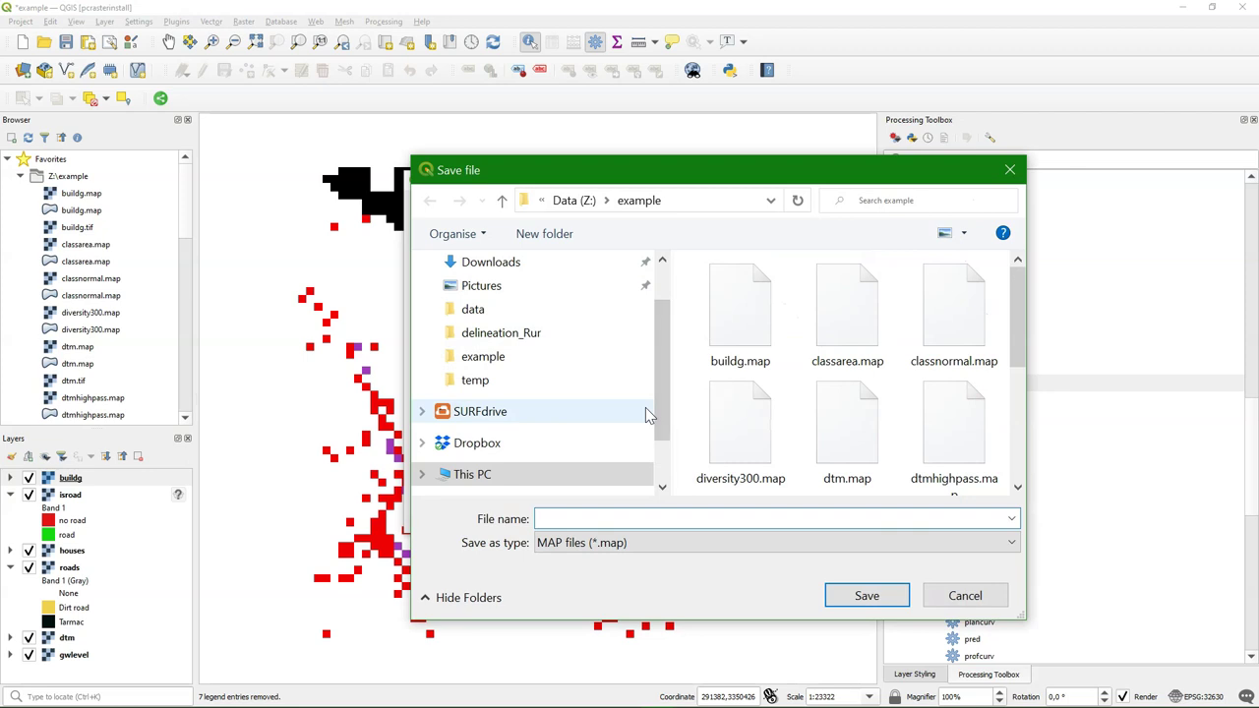
text(isindustry)
click(869, 595)
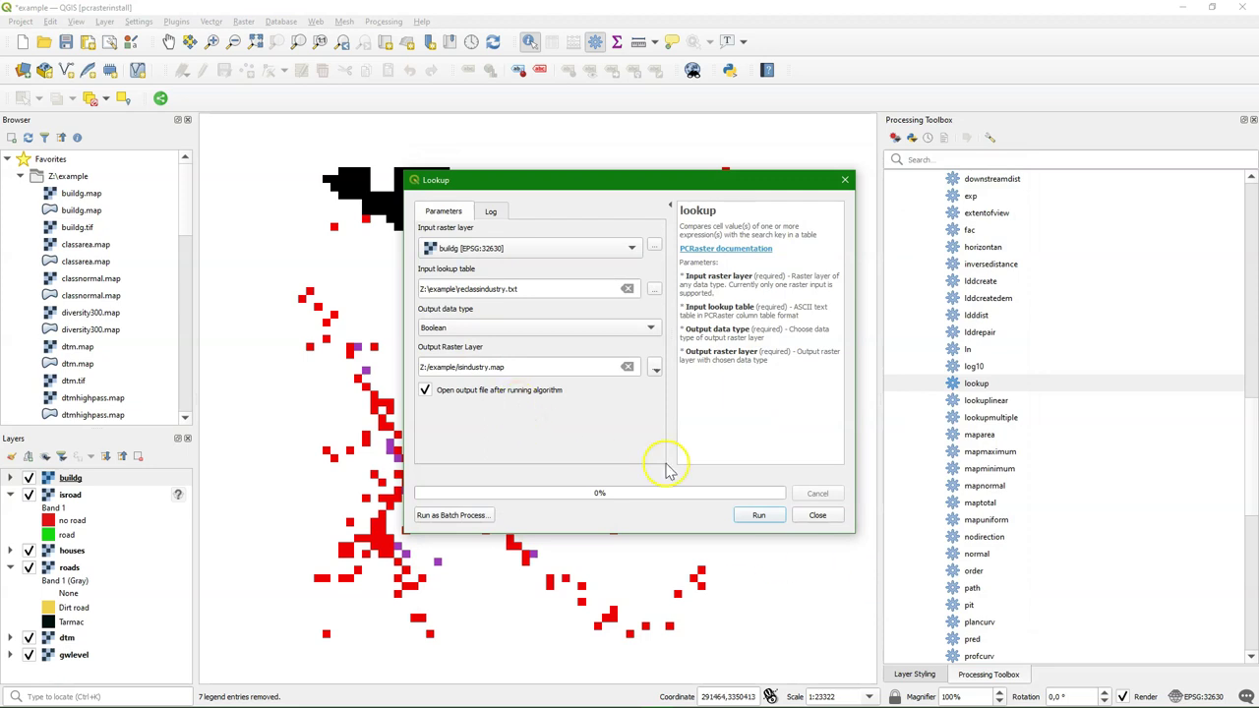
click(754, 515)
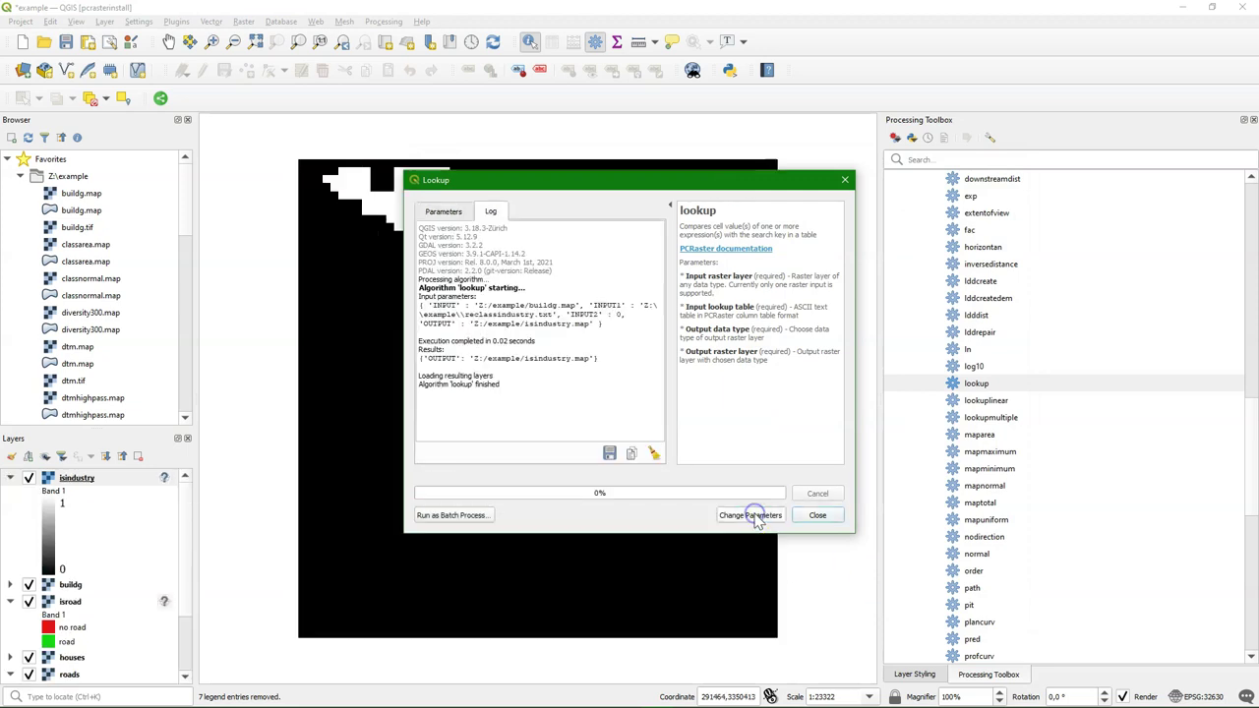
click(821, 516)
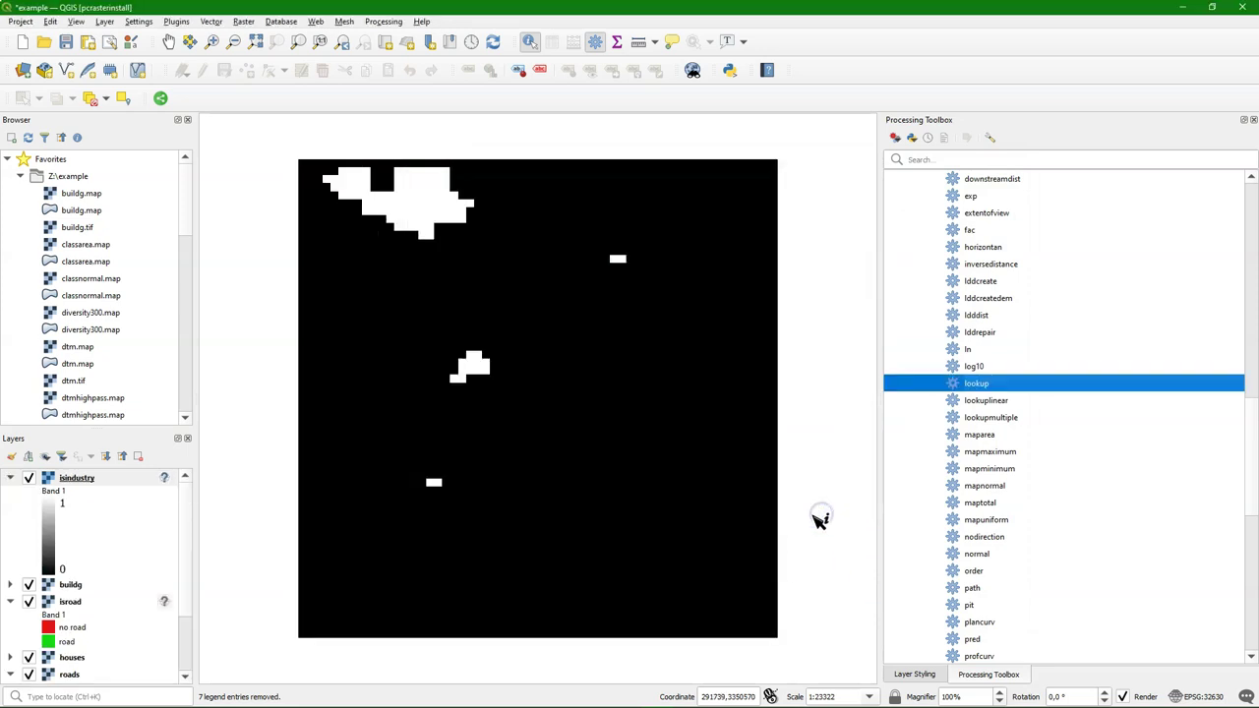
Copy the isroad layer's style
right_click(71, 601)
mouse_move(187, 497)
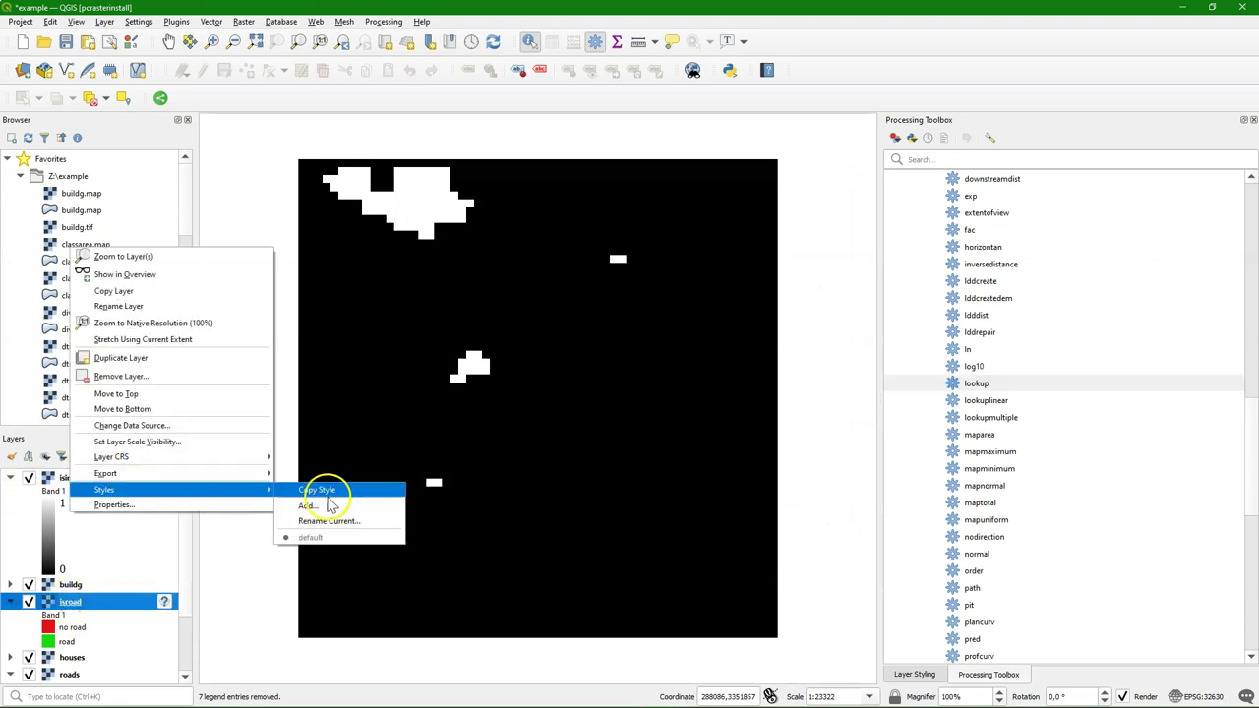
click(330, 492)
right_click(74, 483)
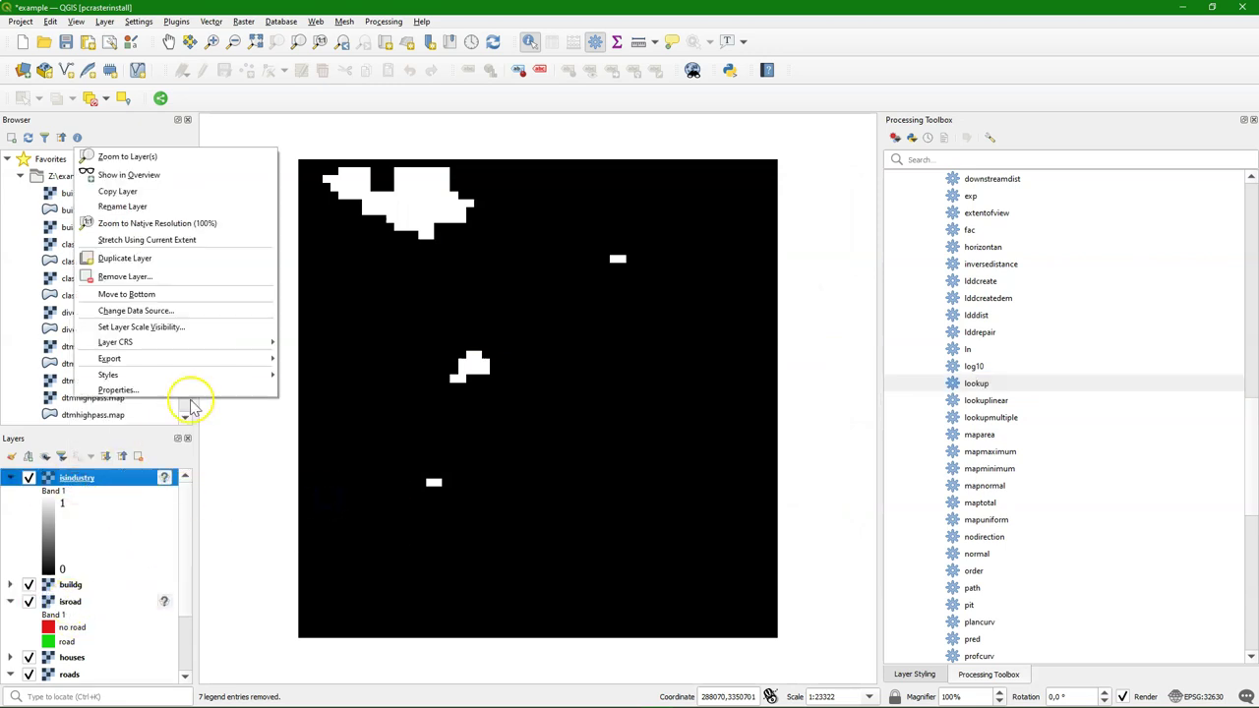
Paste the copied style onto isindustry and set its CRS to EPSG:32630
mouse_move(211, 375)
click(337, 385)
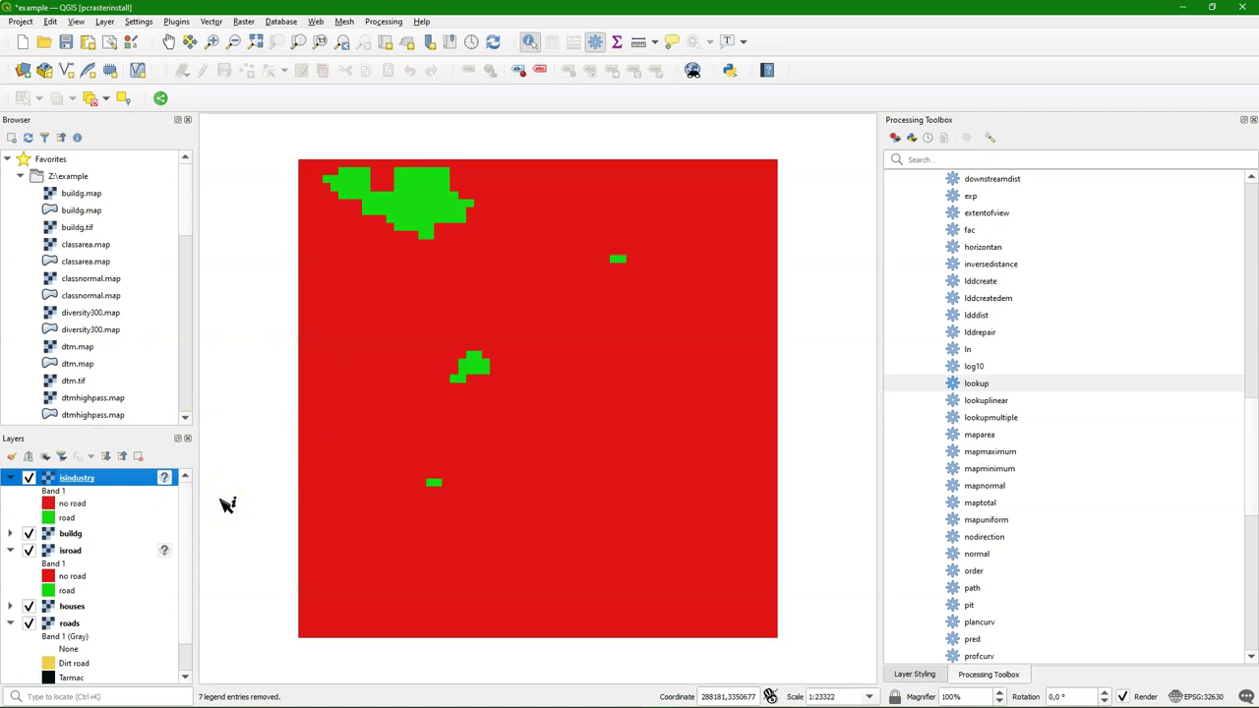
right_click(165, 479)
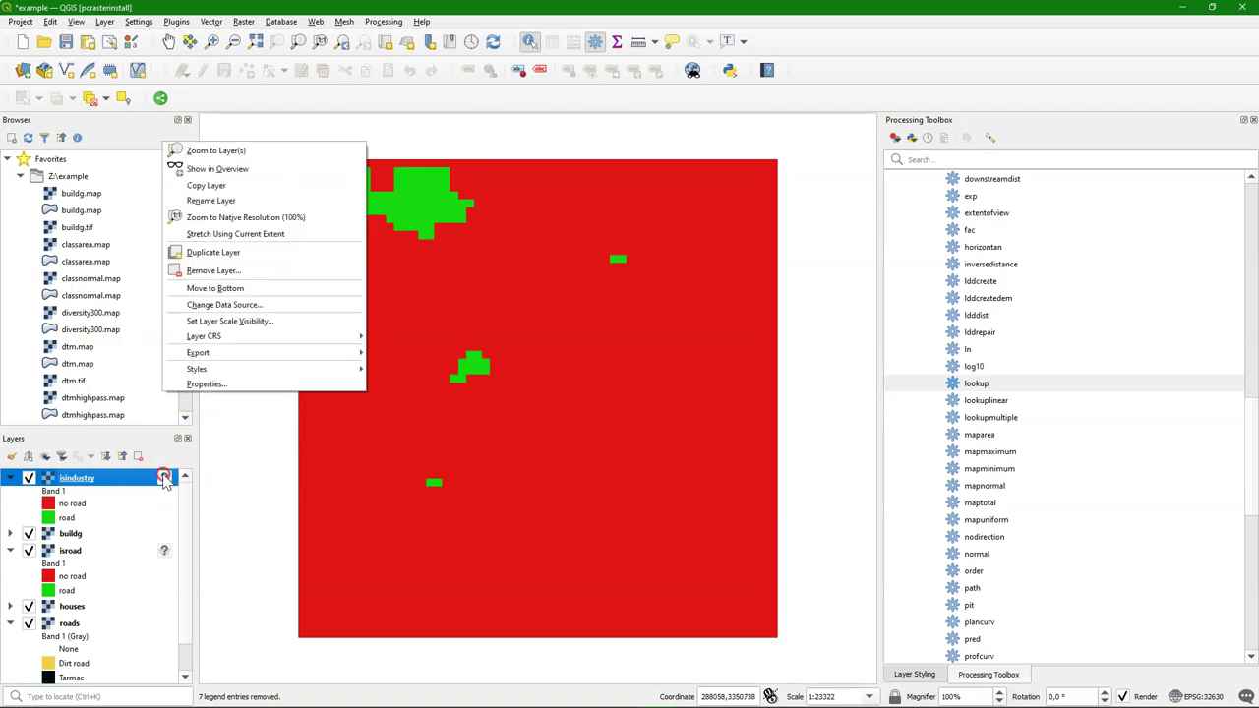
click(330, 354)
mouse_move(332, 338)
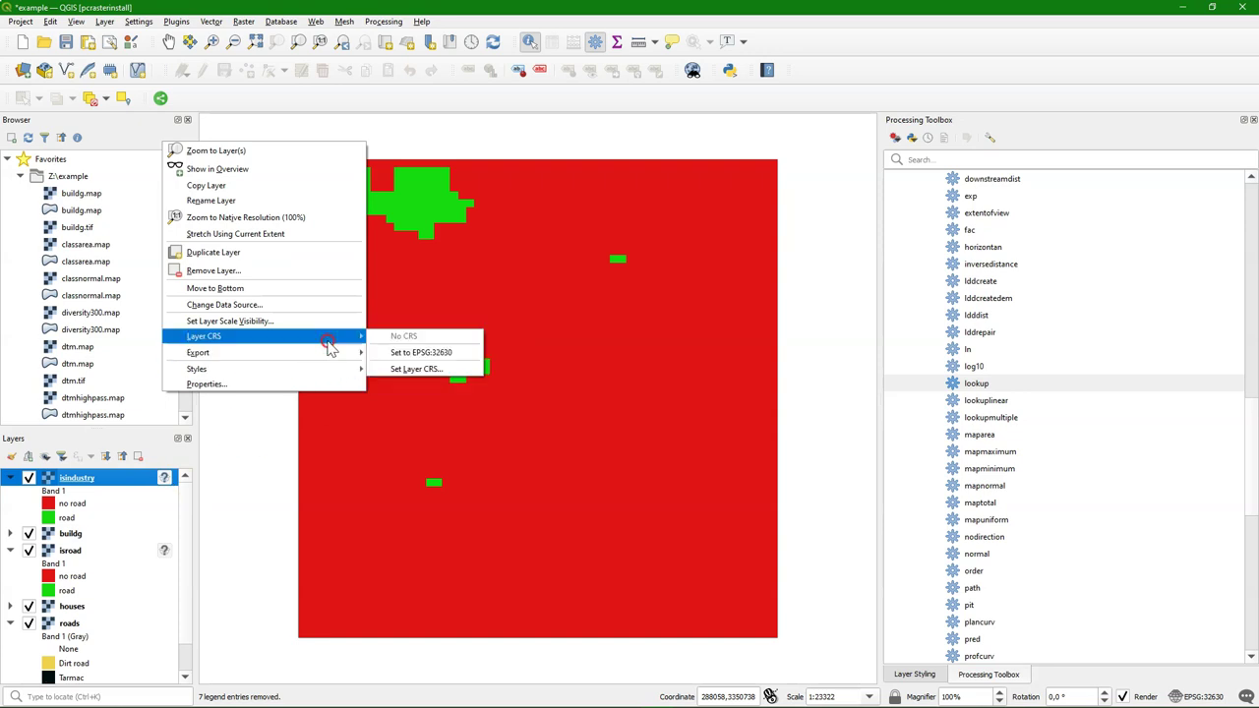
click(413, 352)
Set the isroad layer's CRS to EPSG:32630 as well
right_click(165, 551)
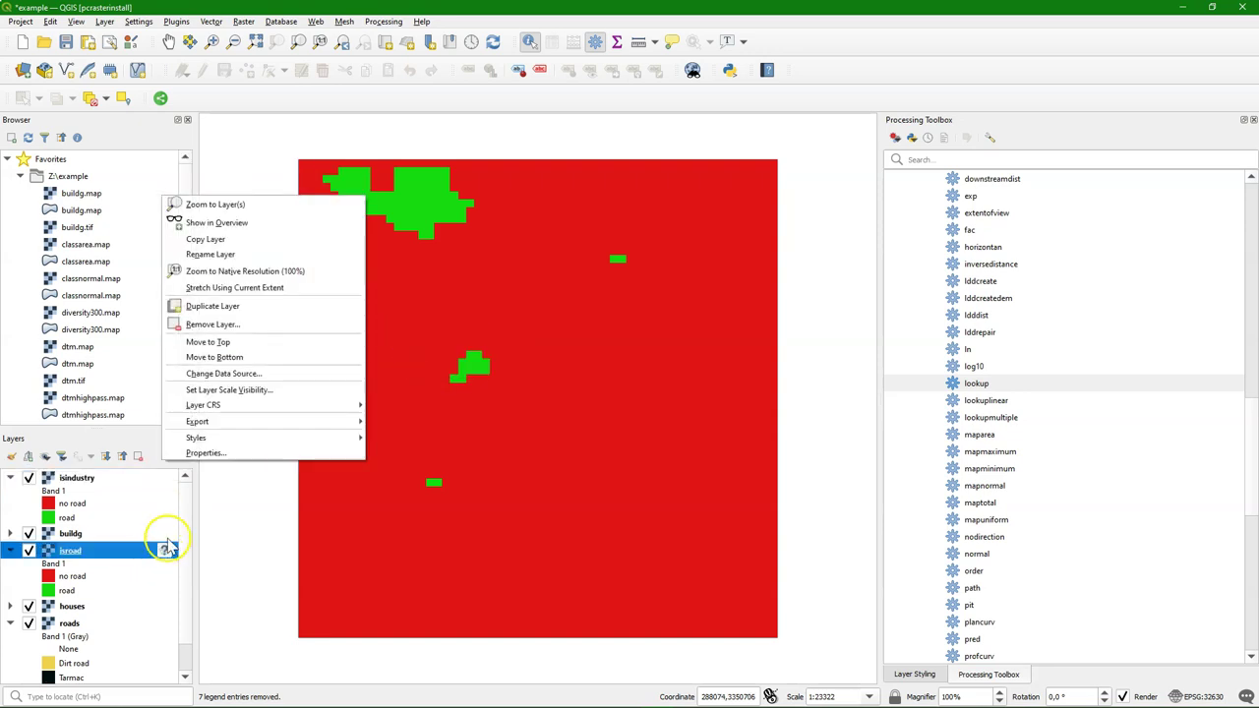
mouse_move(282, 410)
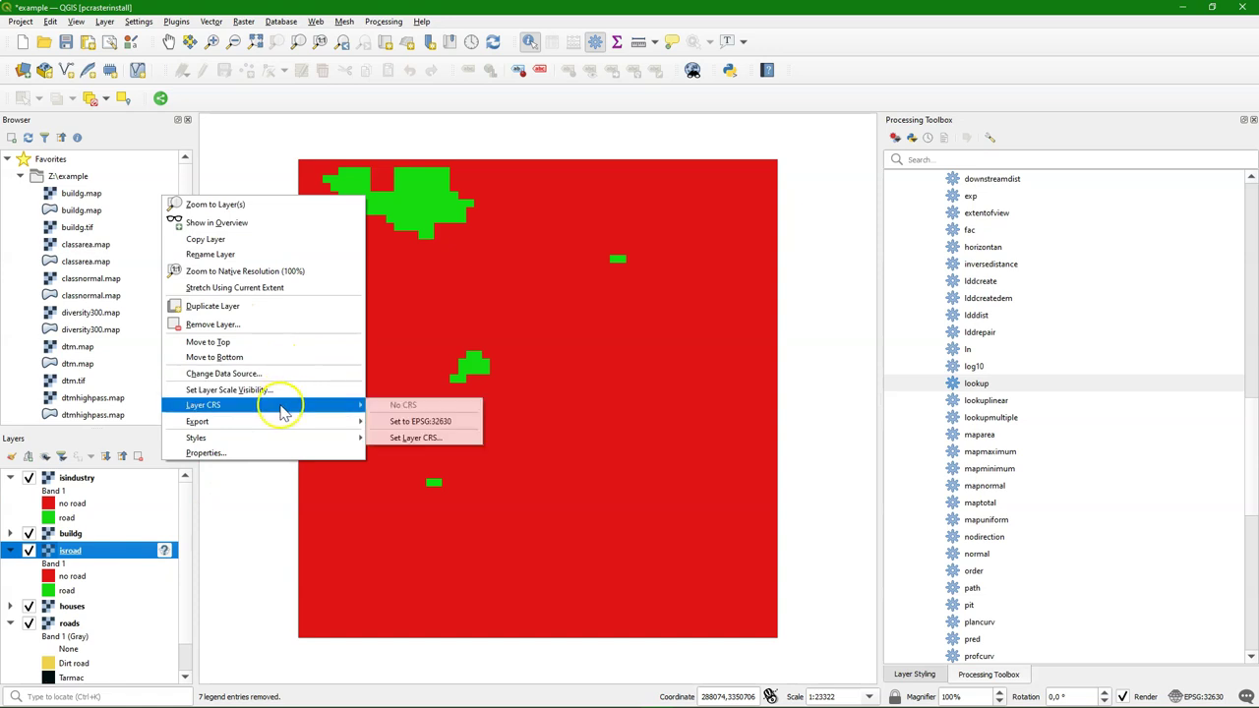
click(429, 421)
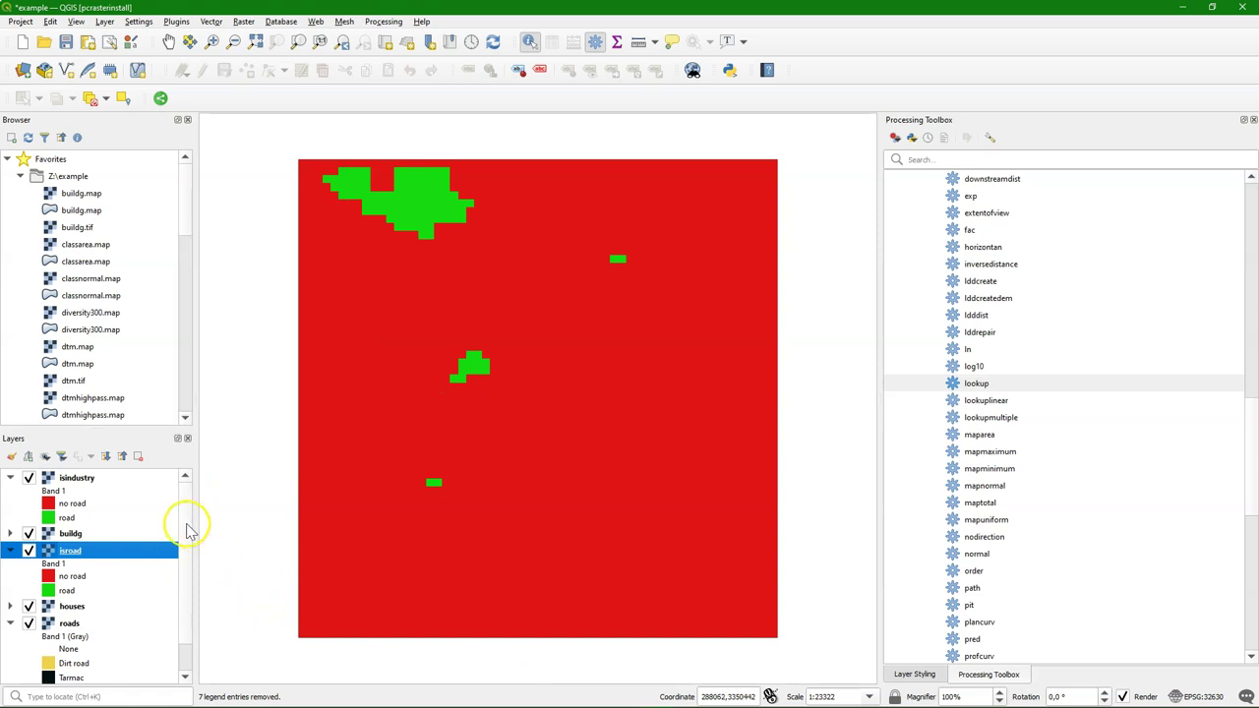
scroll(188, 535, down, 2)
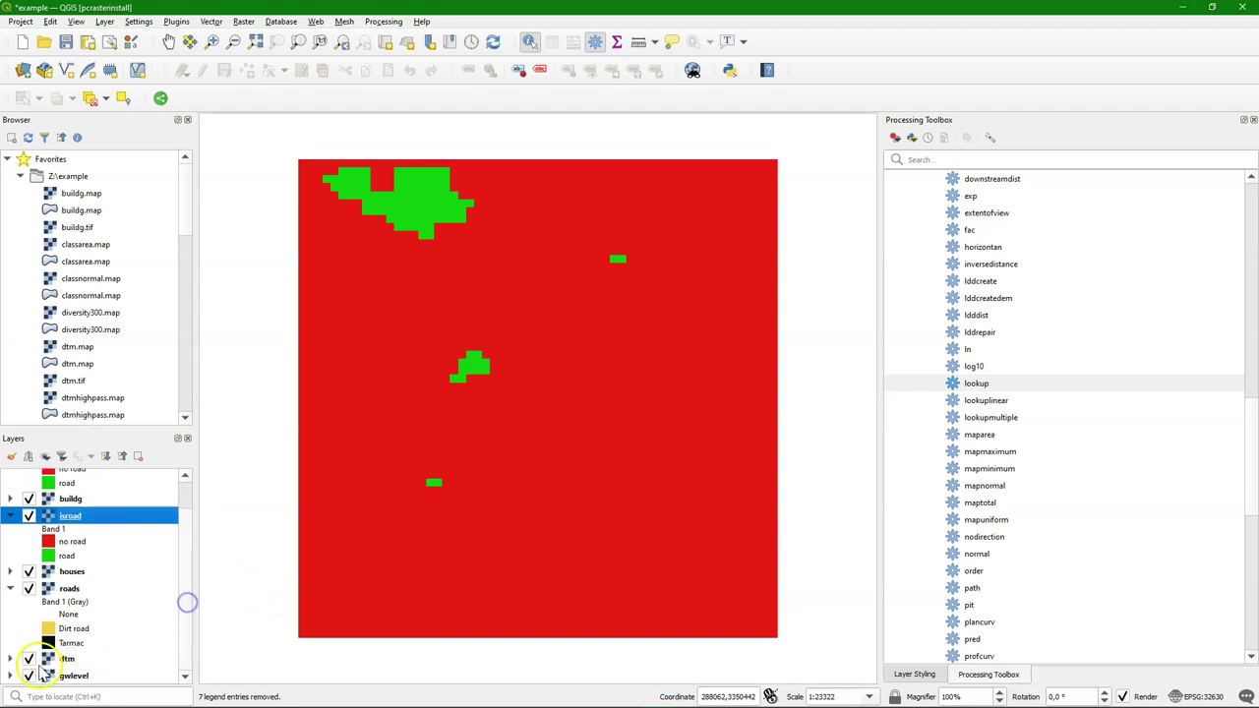
Move the dtm layer to the top of the layer list and expand its value-range legend
click(11, 659)
right_click(61, 571)
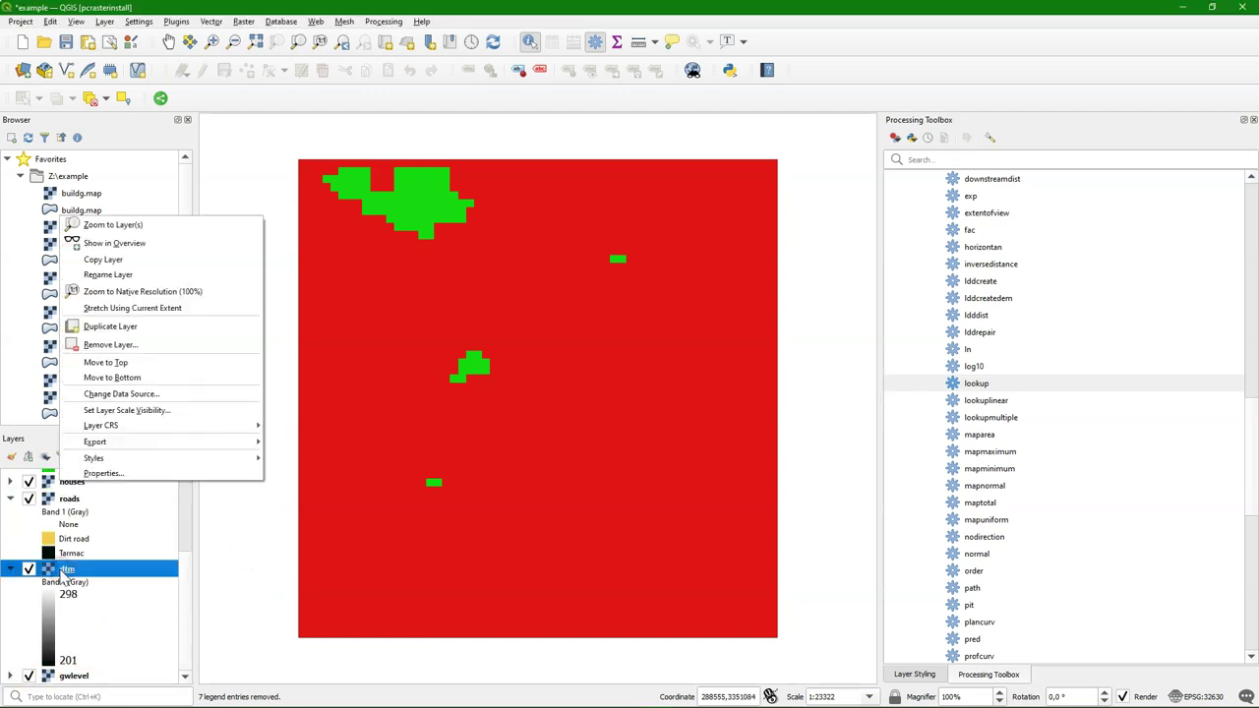
click(88, 362)
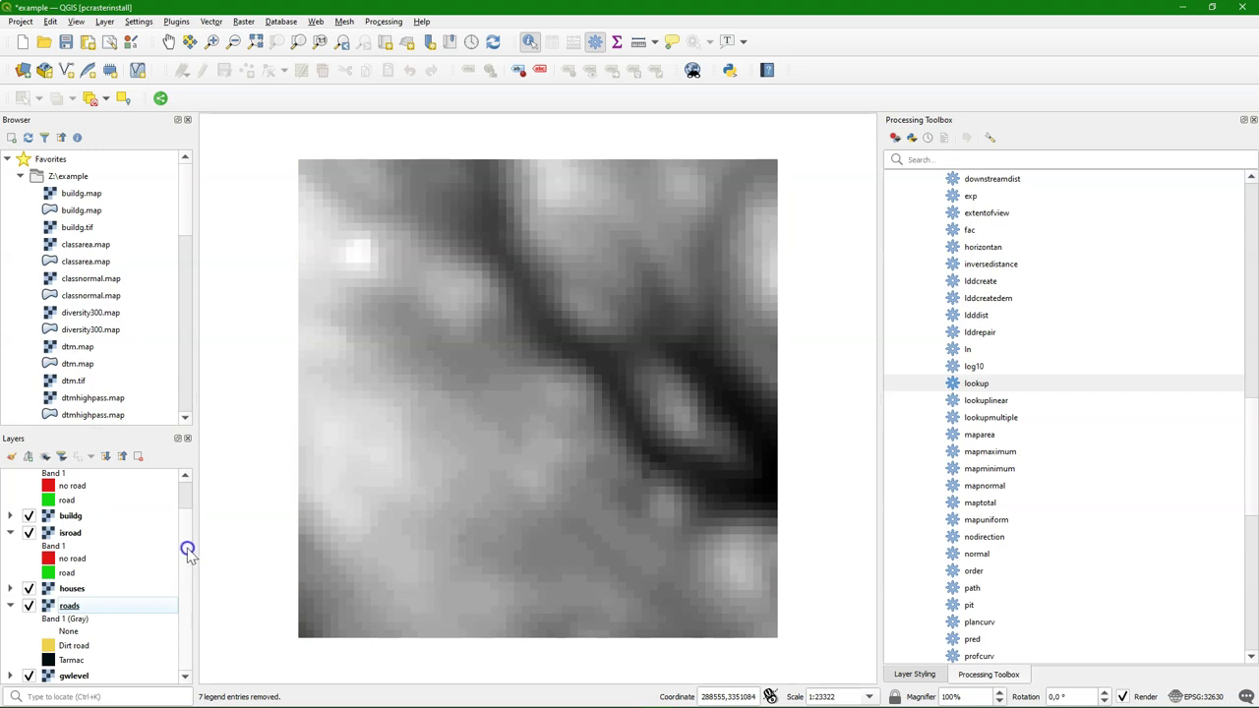
scroll(190, 506, up, 2)
click(11, 478)
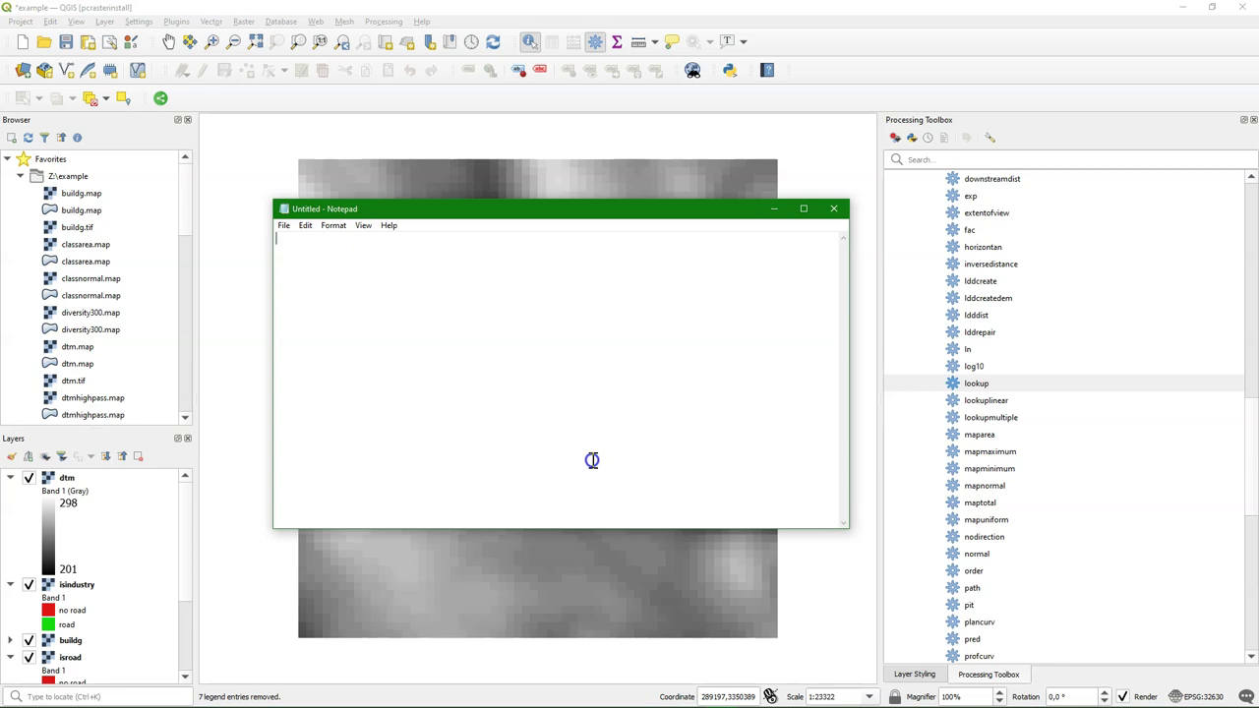
Write the three-class dtm table in Notepad: <,210> 1, [210,250> 2, [250,> 3
text(<,210)
key(BackSpace)
text(10> 1 )
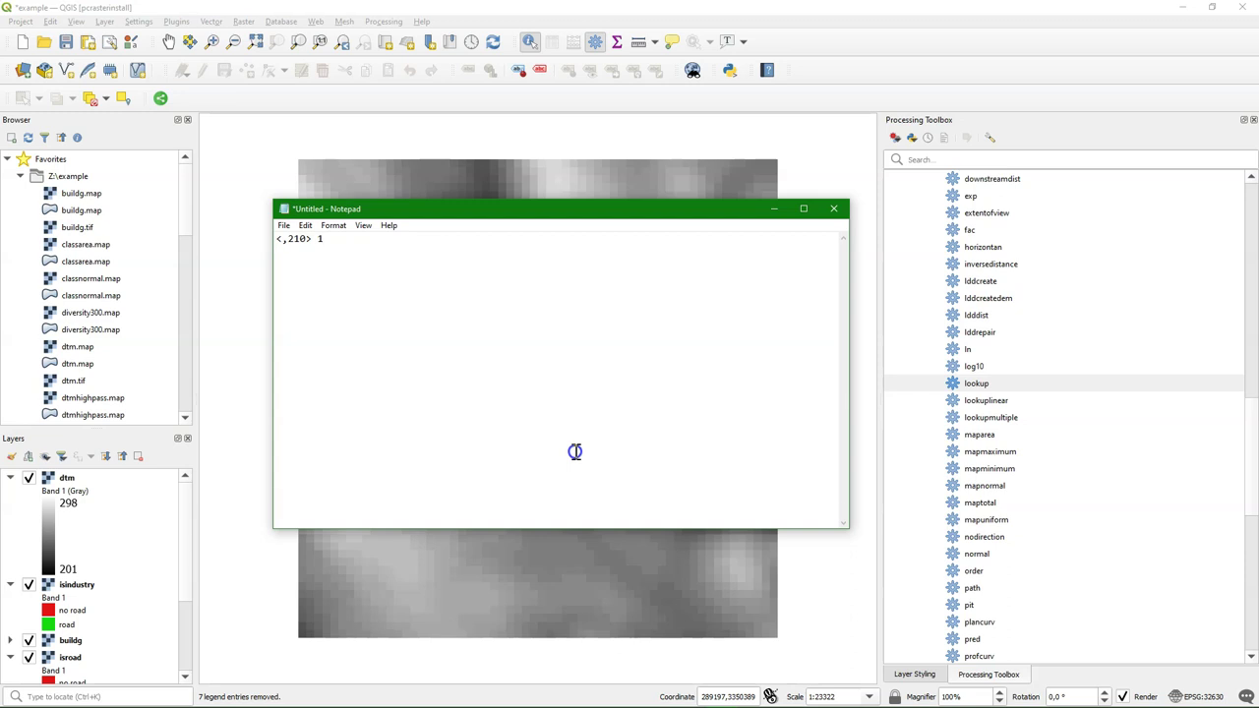
text([210,250> 2)
key(Return)
text([)
Save the table as reclassdtm.txt in the example folder
click(284, 226)
click(323, 300)
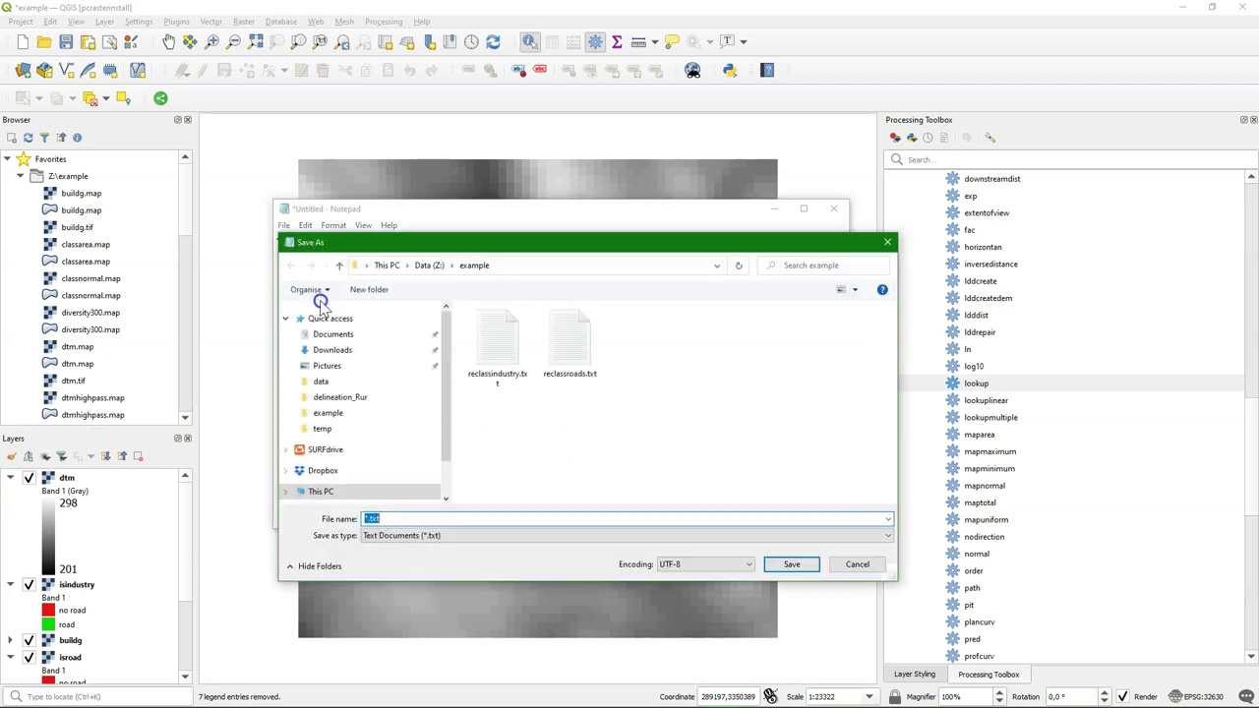
text(recla)
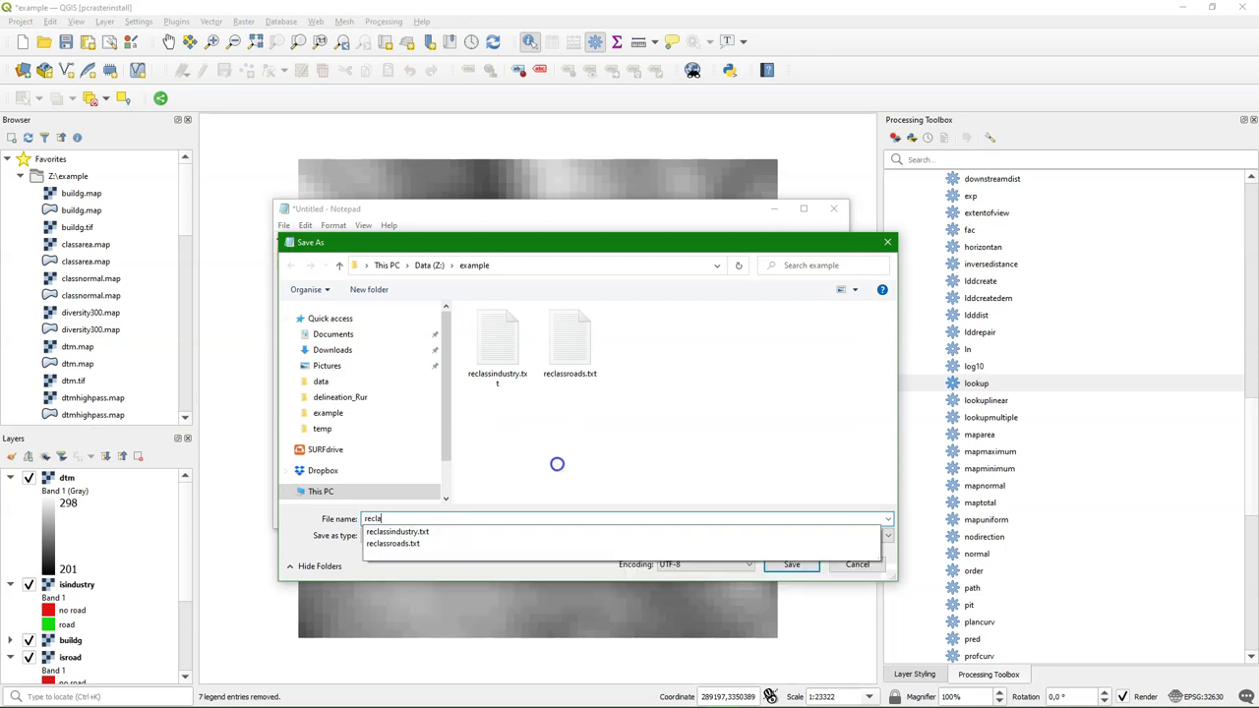
key(BackSpace)
text(assdtm)
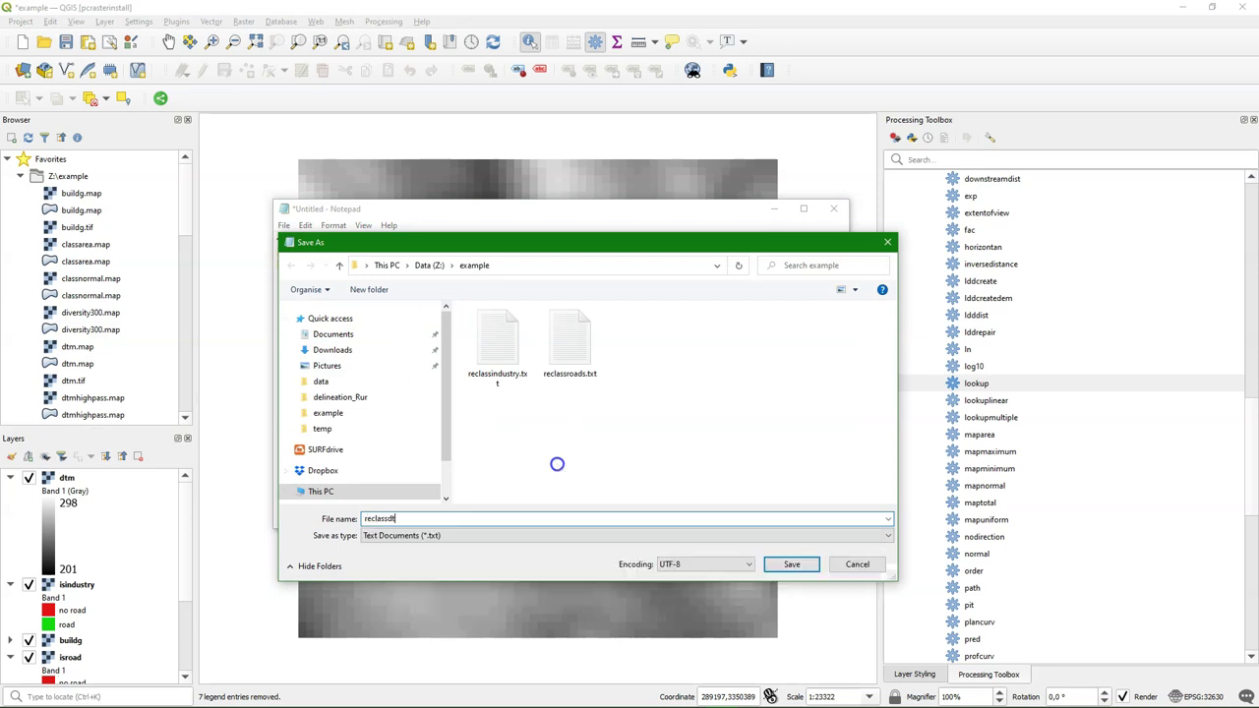
click(787, 567)
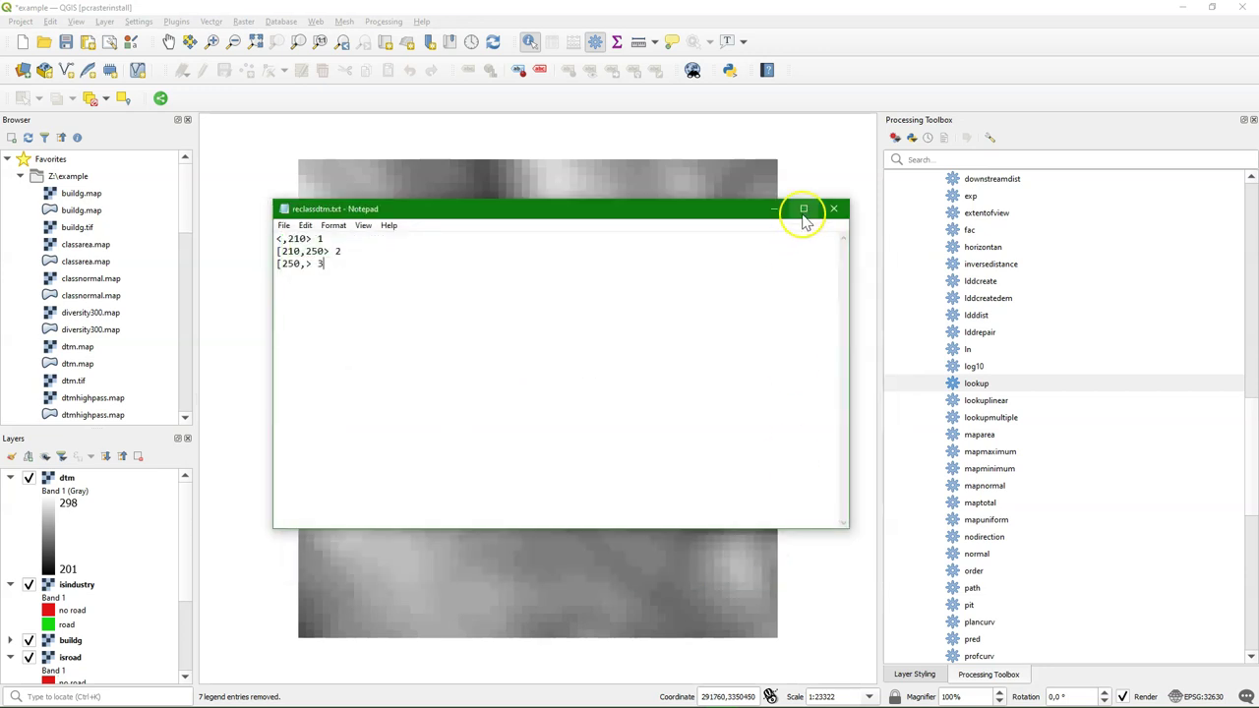
Open the PCRaster lookup tool with dtm as input and reclassdtm.txt as the table
click(836, 208)
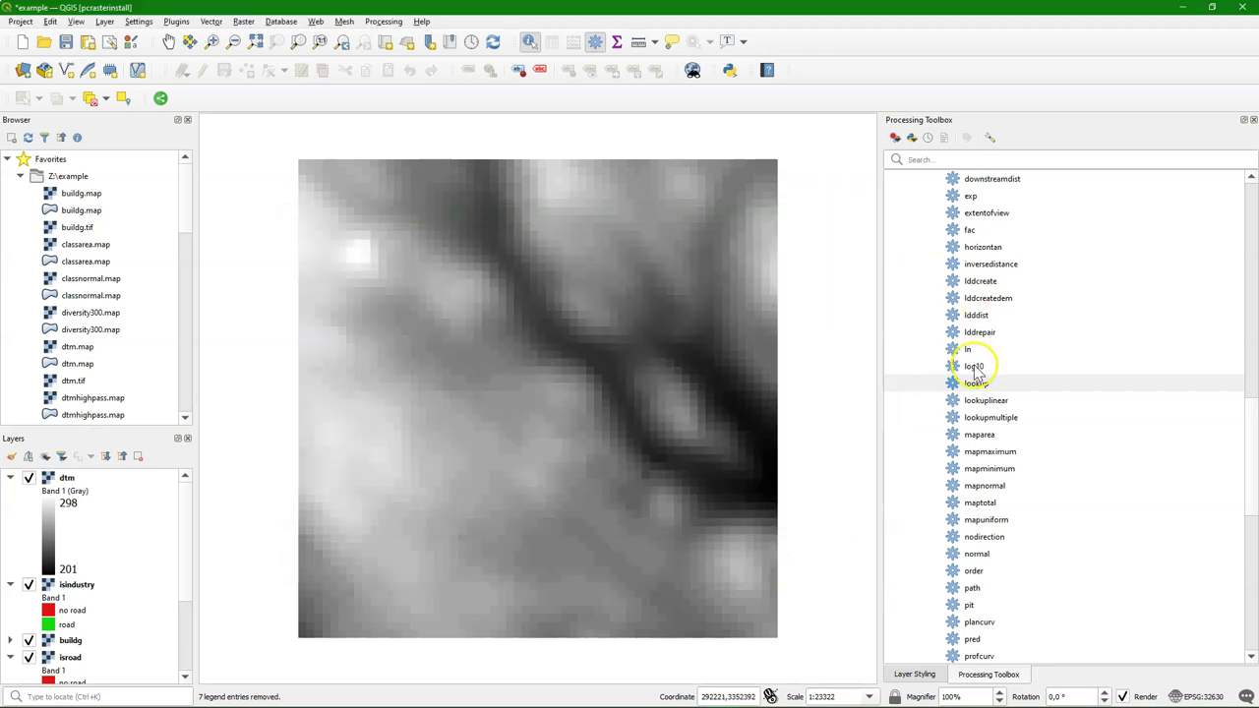
click(977, 383)
double_click(977, 383)
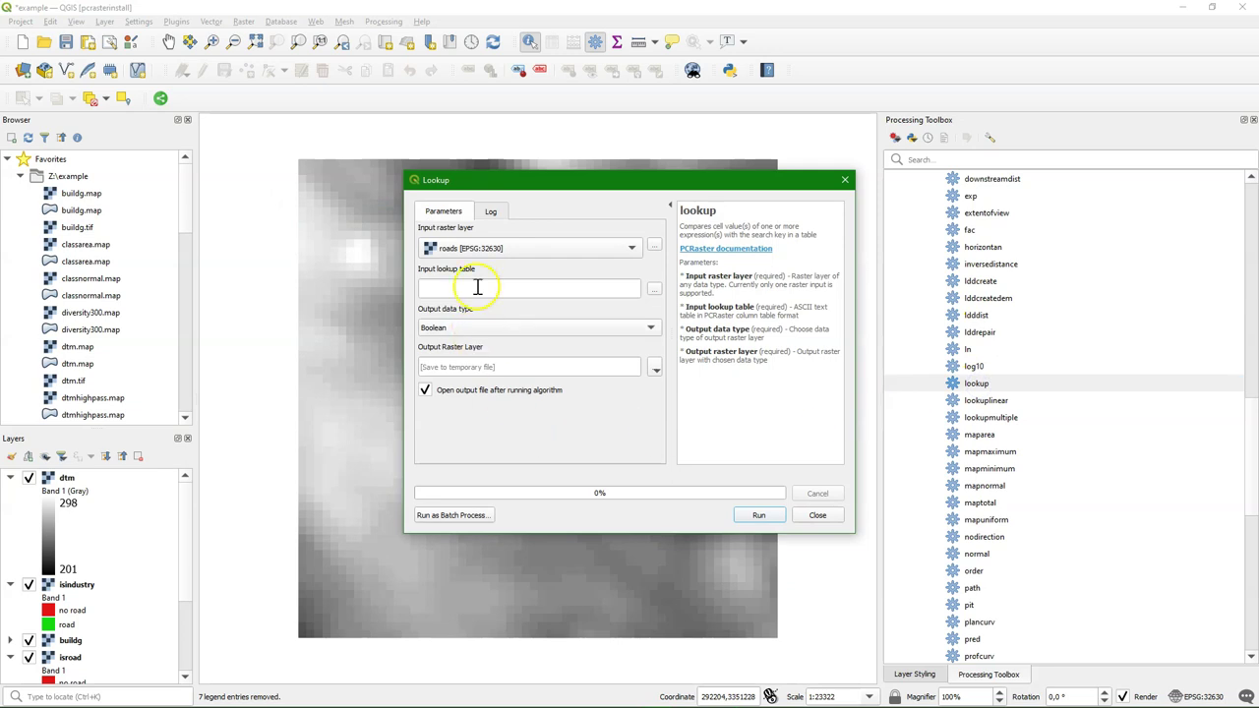
click(477, 250)
click(463, 158)
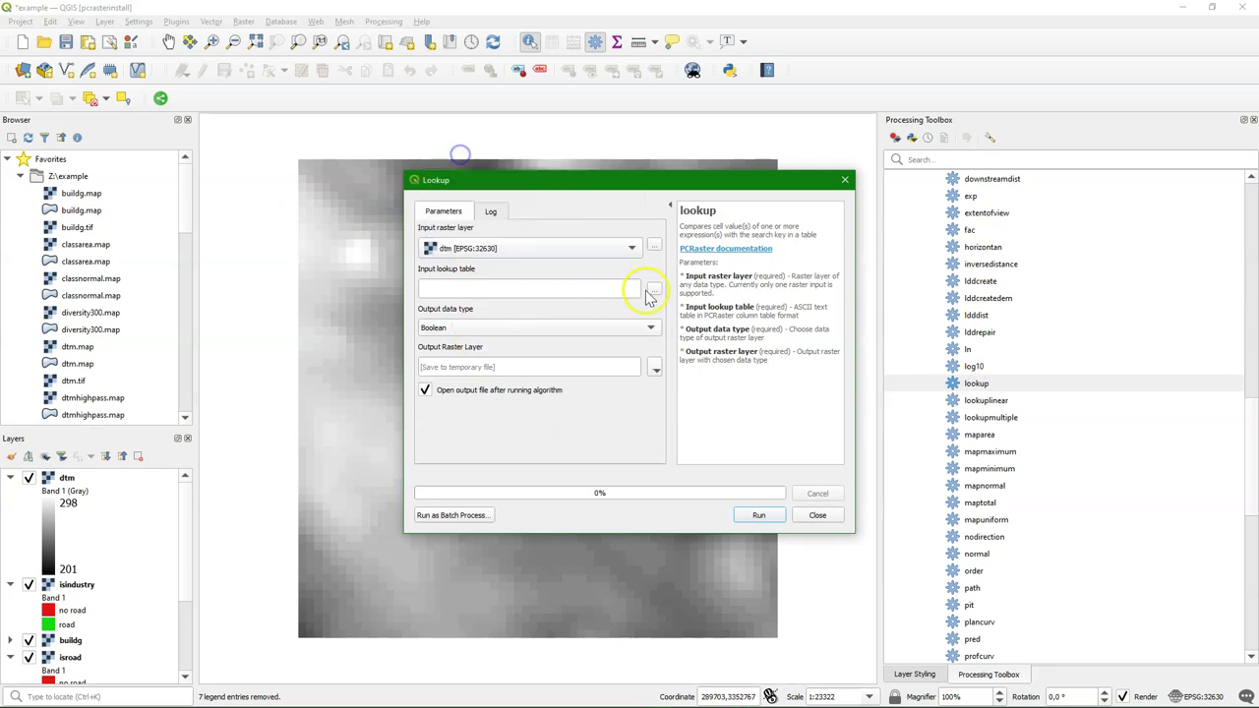
click(655, 290)
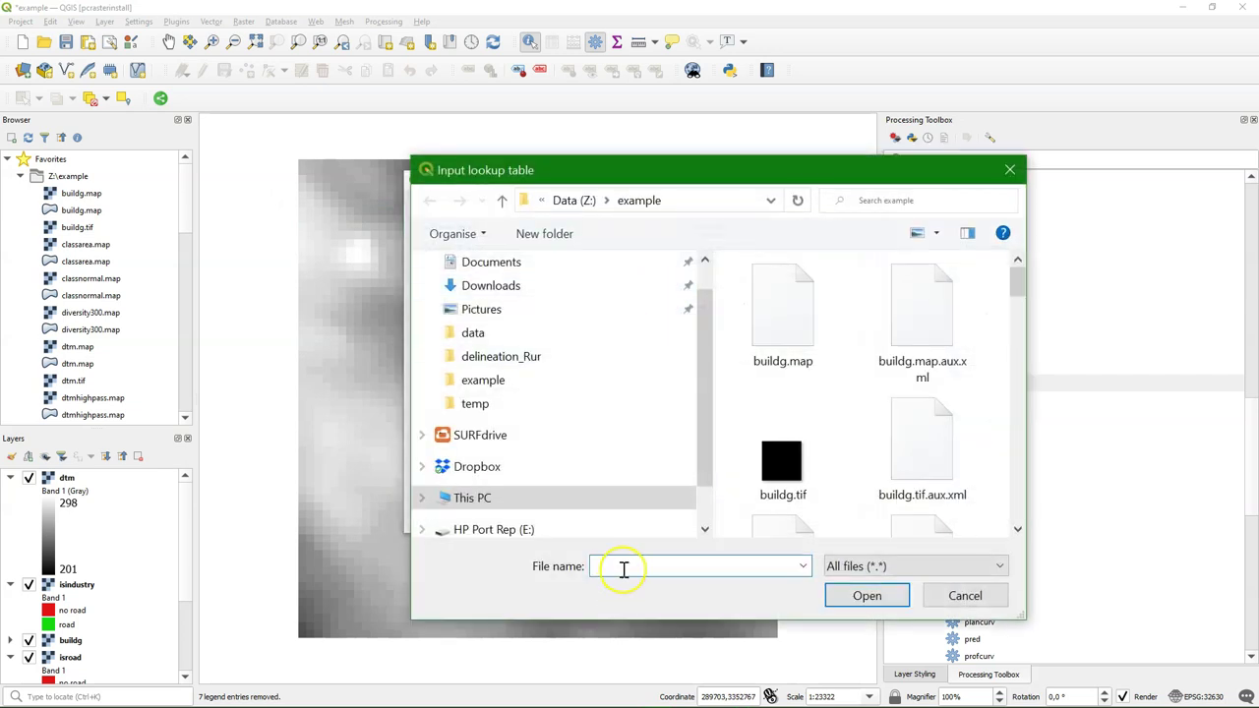
text(recl)
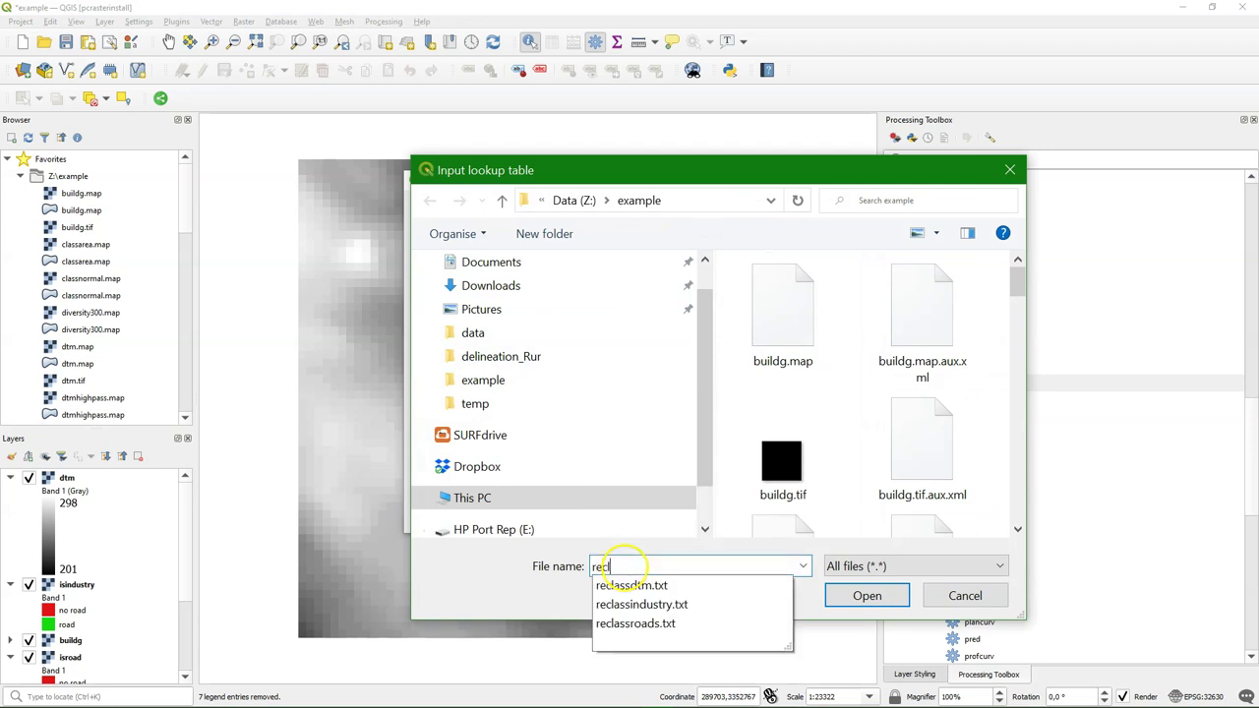
click(618, 585)
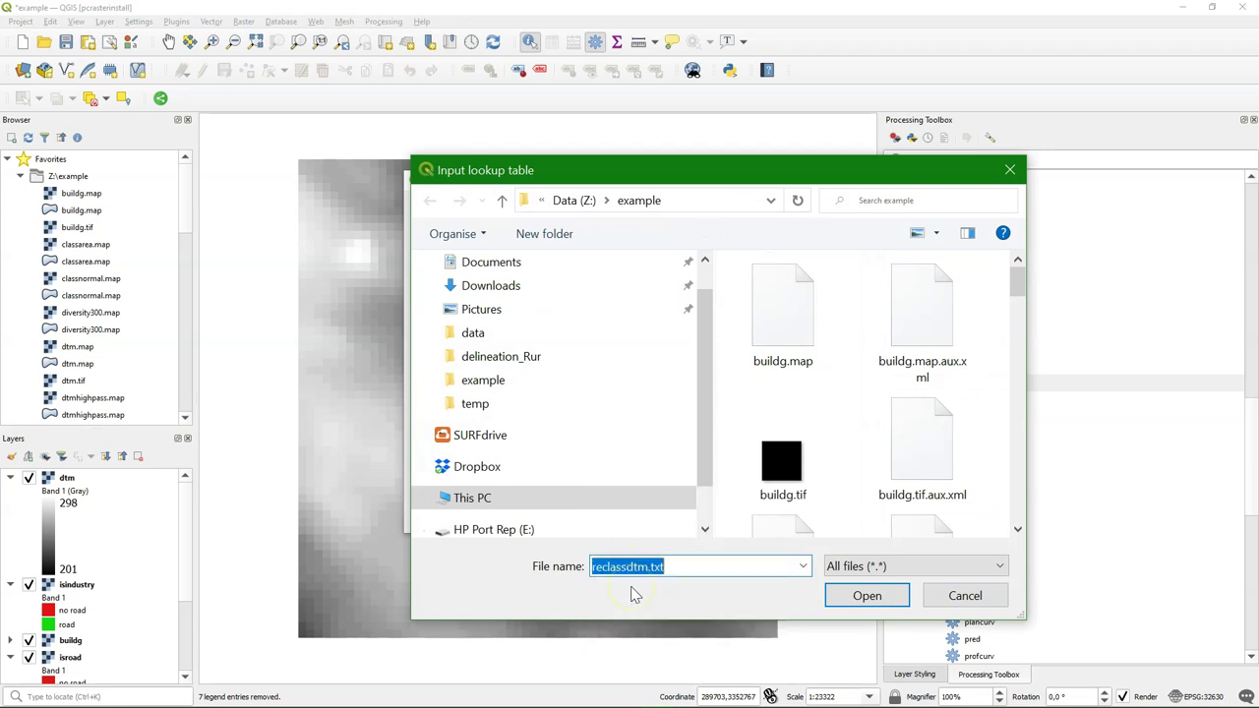
click(867, 595)
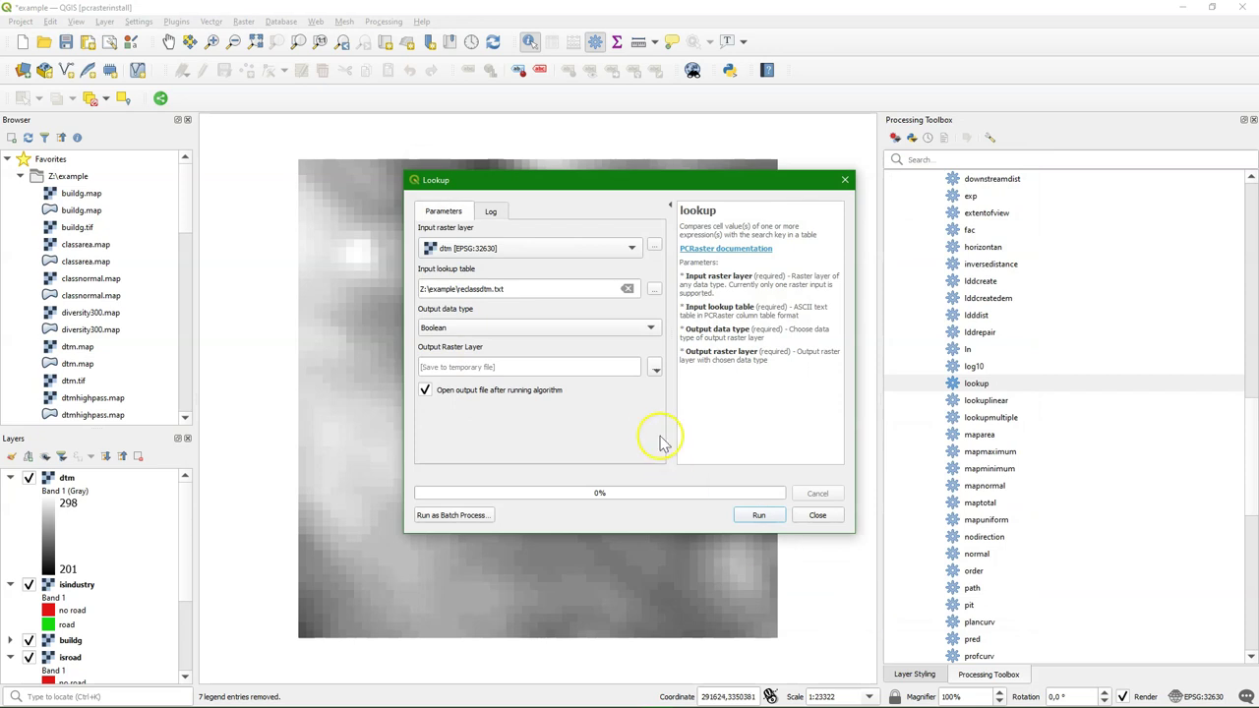
Set the output type to Ordinal, save it as dtmordinal.map, and run the lookup
click(472, 330)
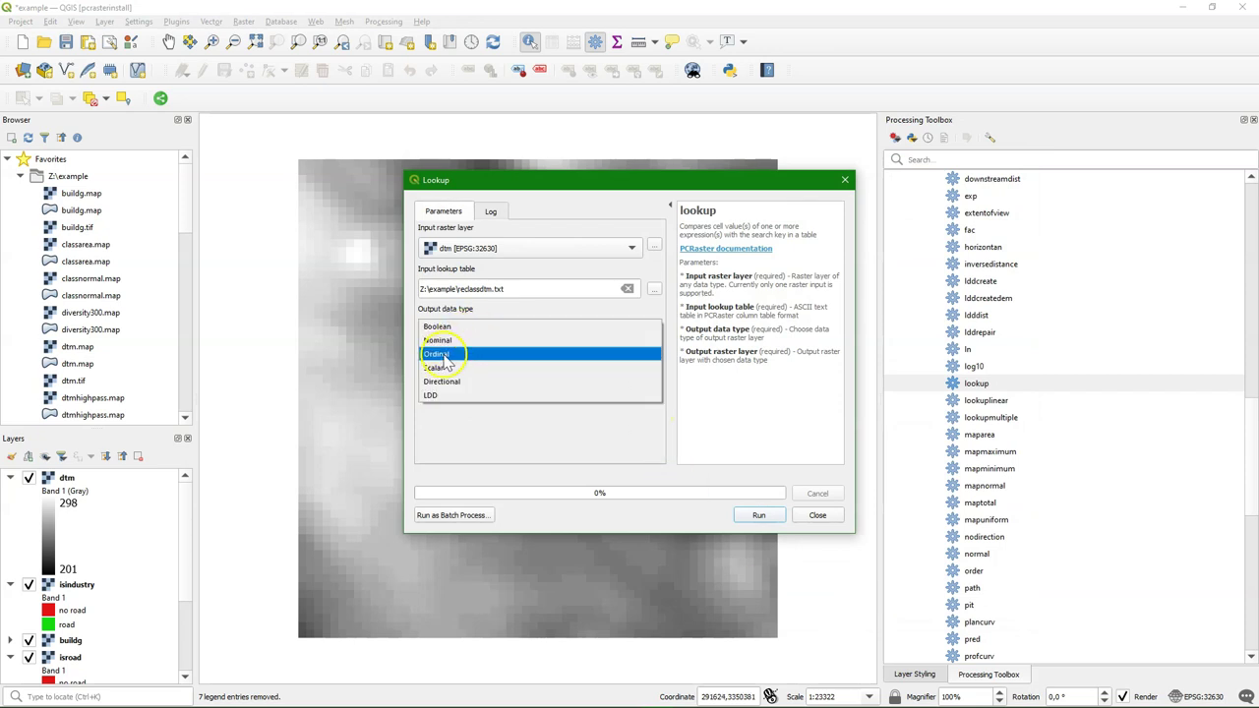
click(442, 356)
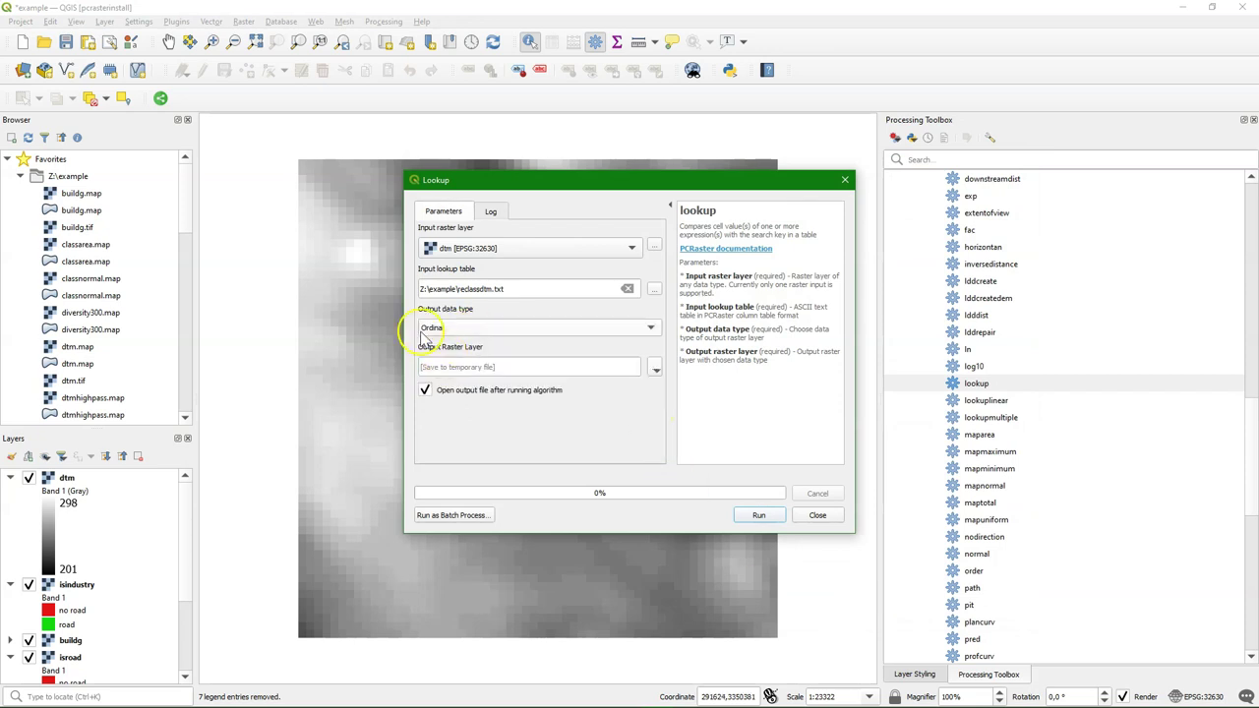
click(654, 372)
click(690, 401)
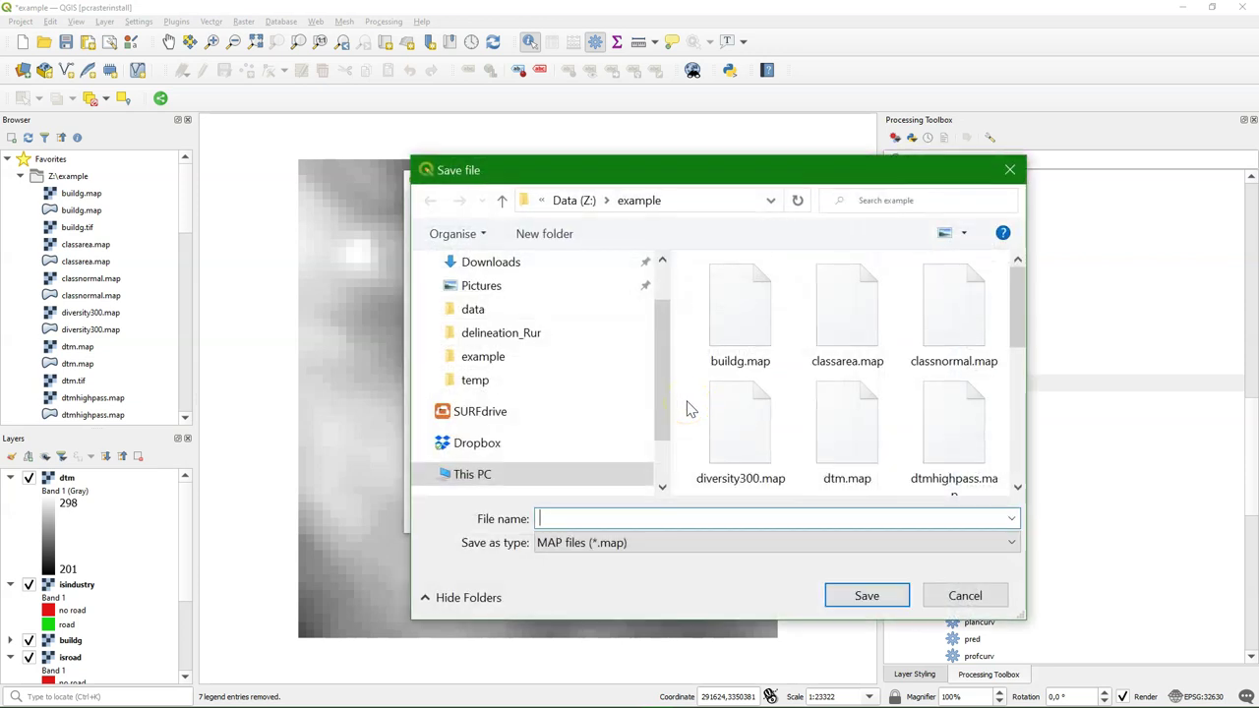
text(dtmordina)
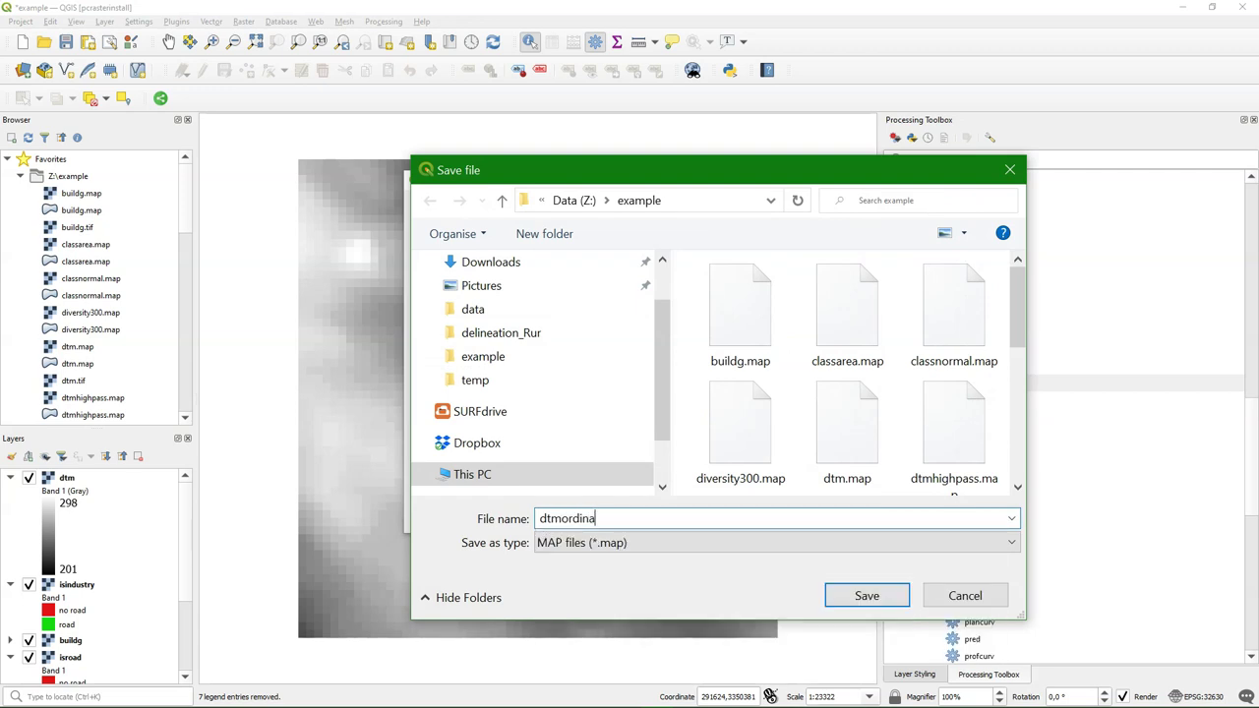
text(l)
click(867, 597)
click(760, 516)
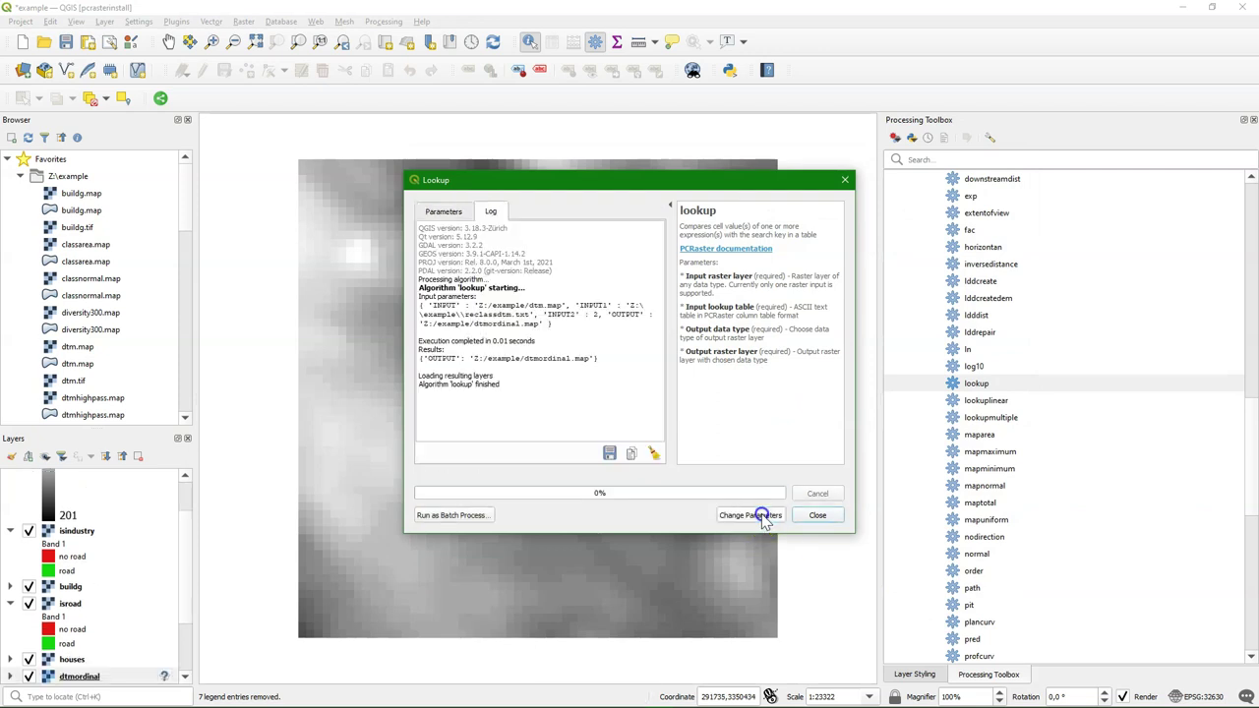
Remove the duplicate dtmordinal layer and set dtmordinal's CRS to EPSG:32630
click(818, 516)
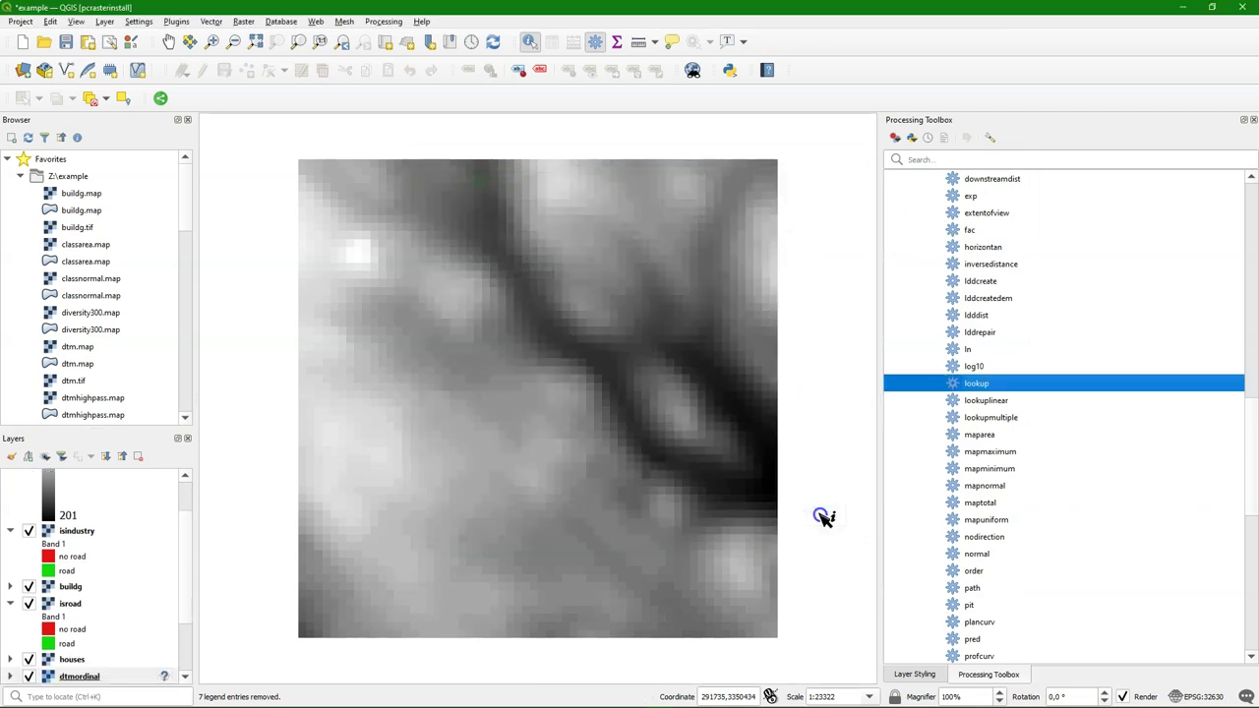
right_click(85, 675)
click(143, 470)
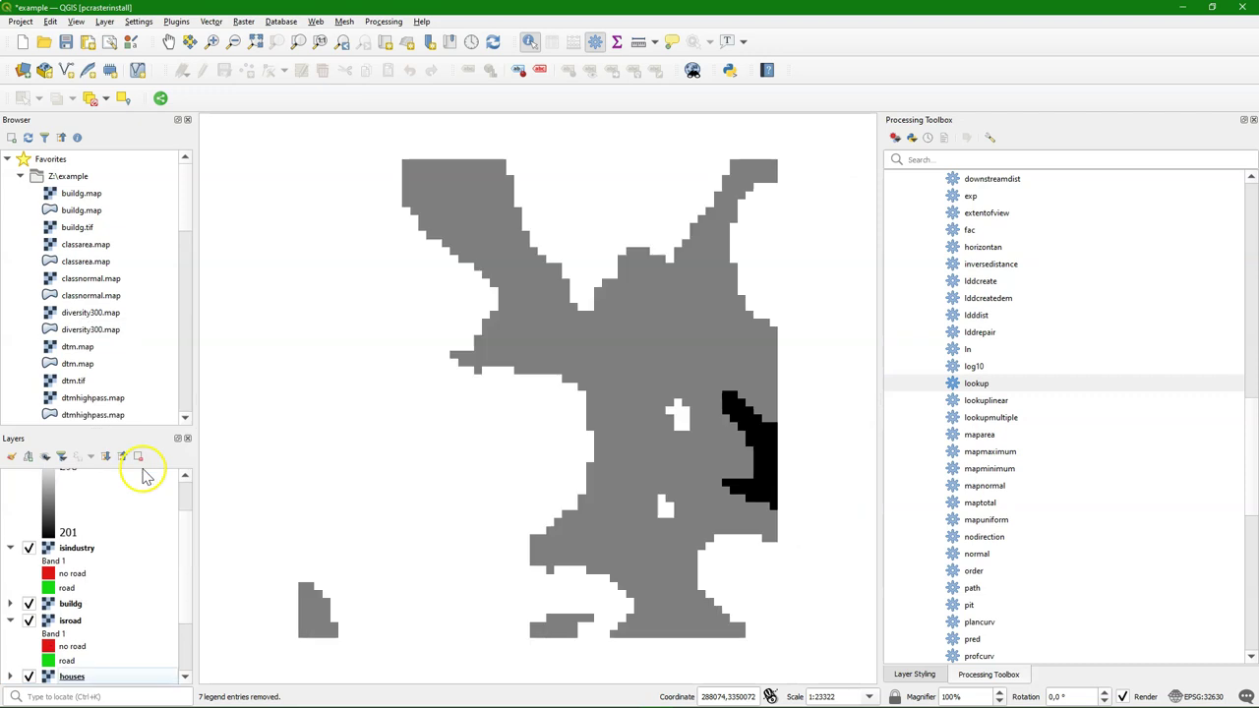
scroll(187, 531, up, 2)
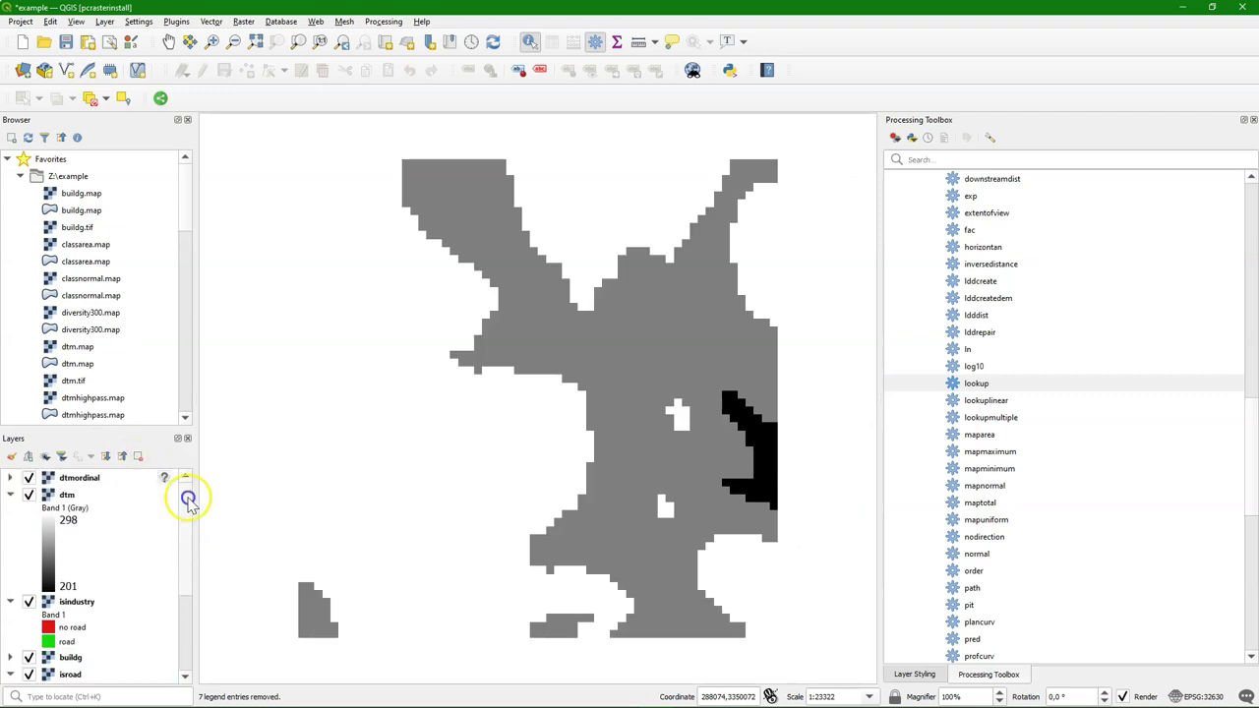
click(77, 479)
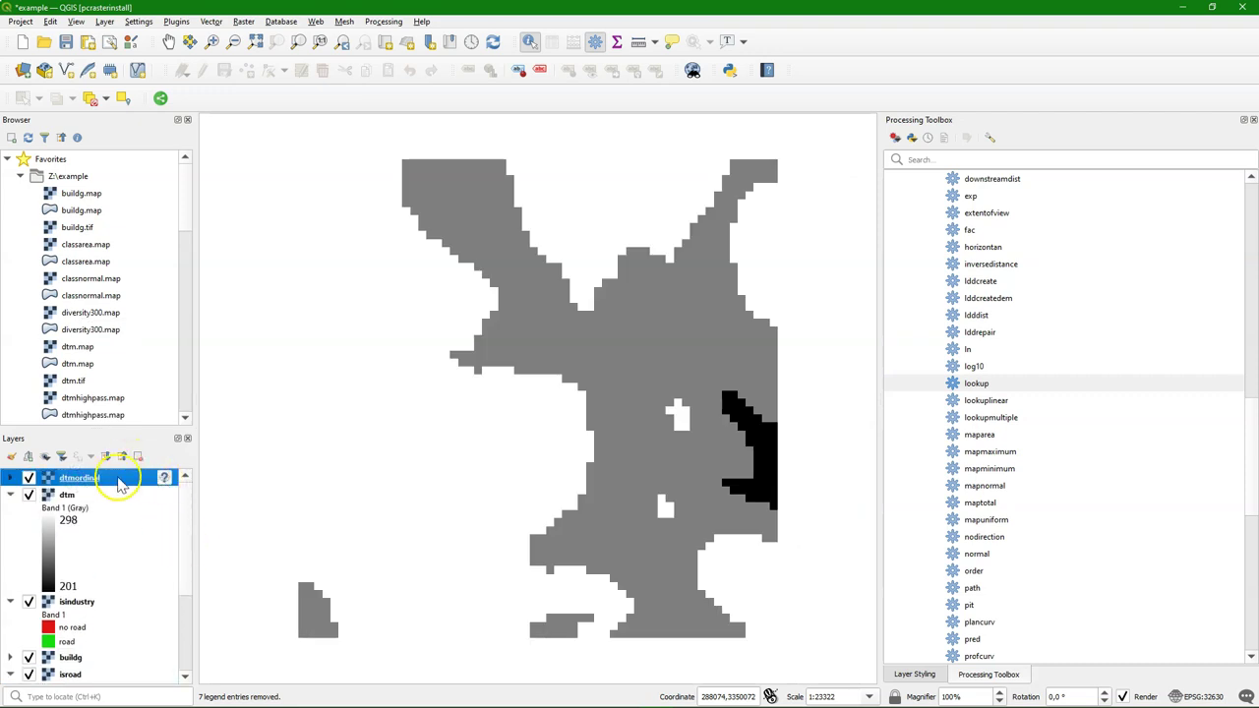
right_click(119, 484)
mouse_move(298, 340)
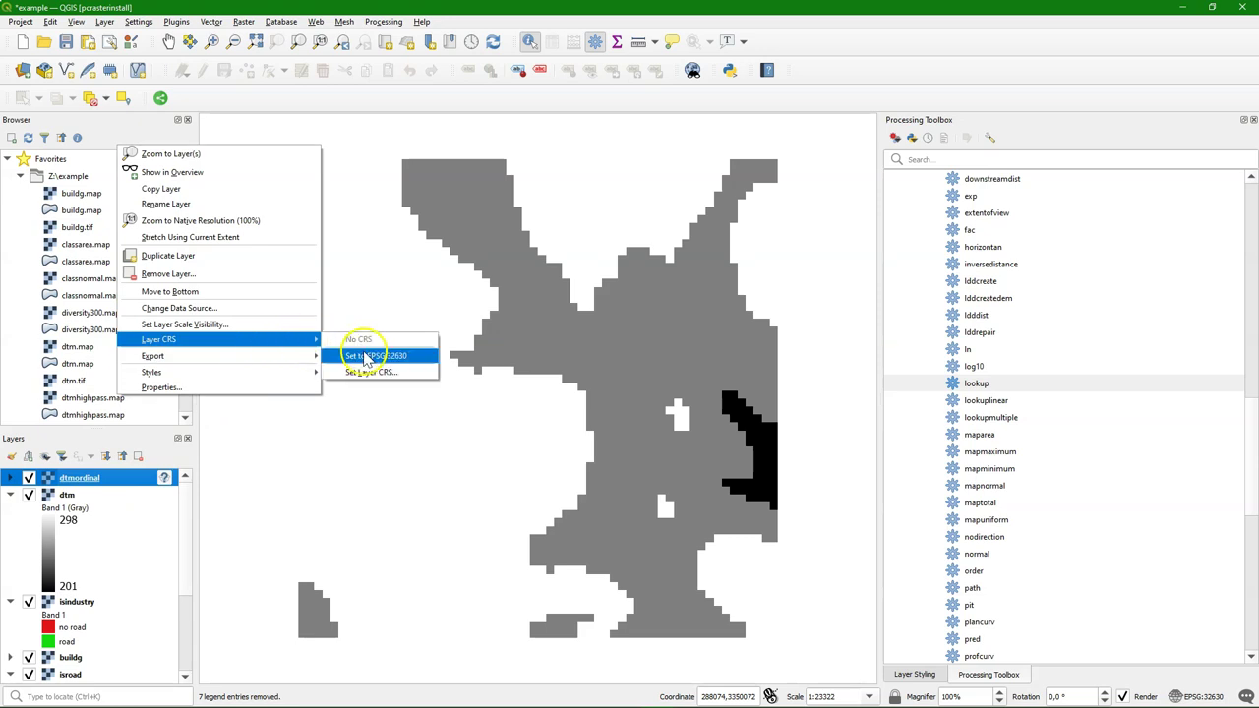
click(373, 356)
Style dtmordinal as paletted unique values 1, 2, 3 with the Reds colour ramp
click(10, 456)
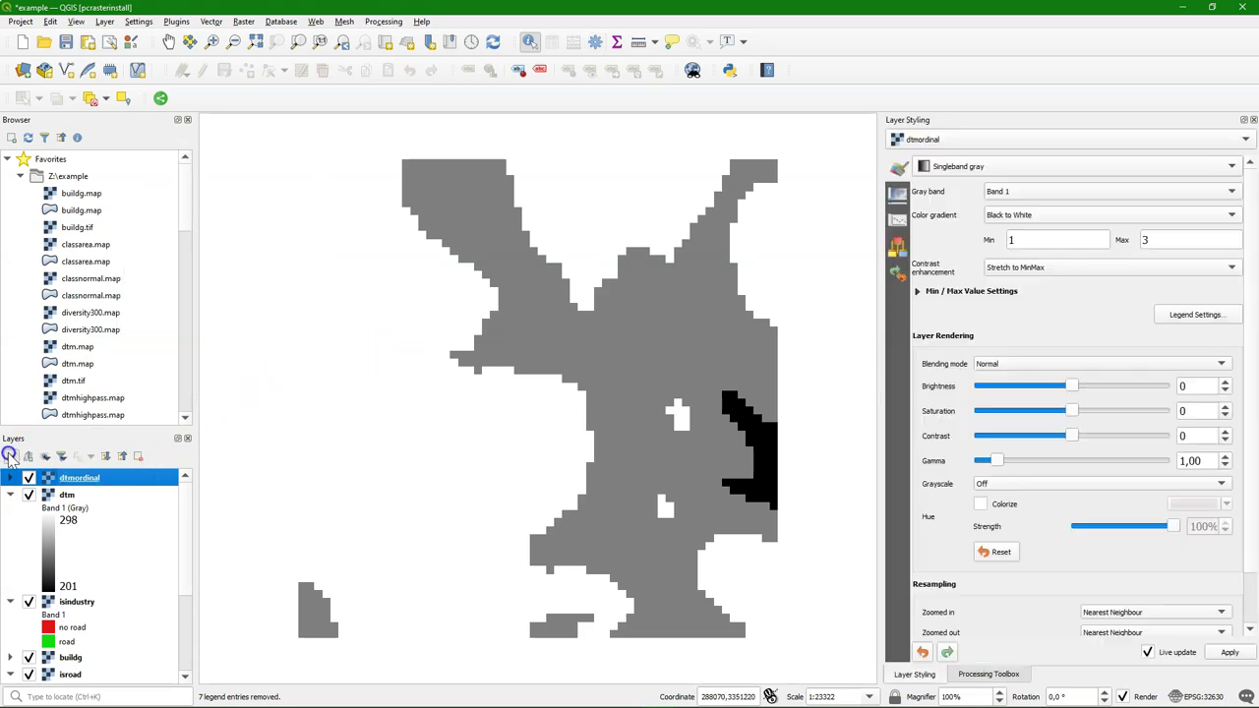
click(990, 165)
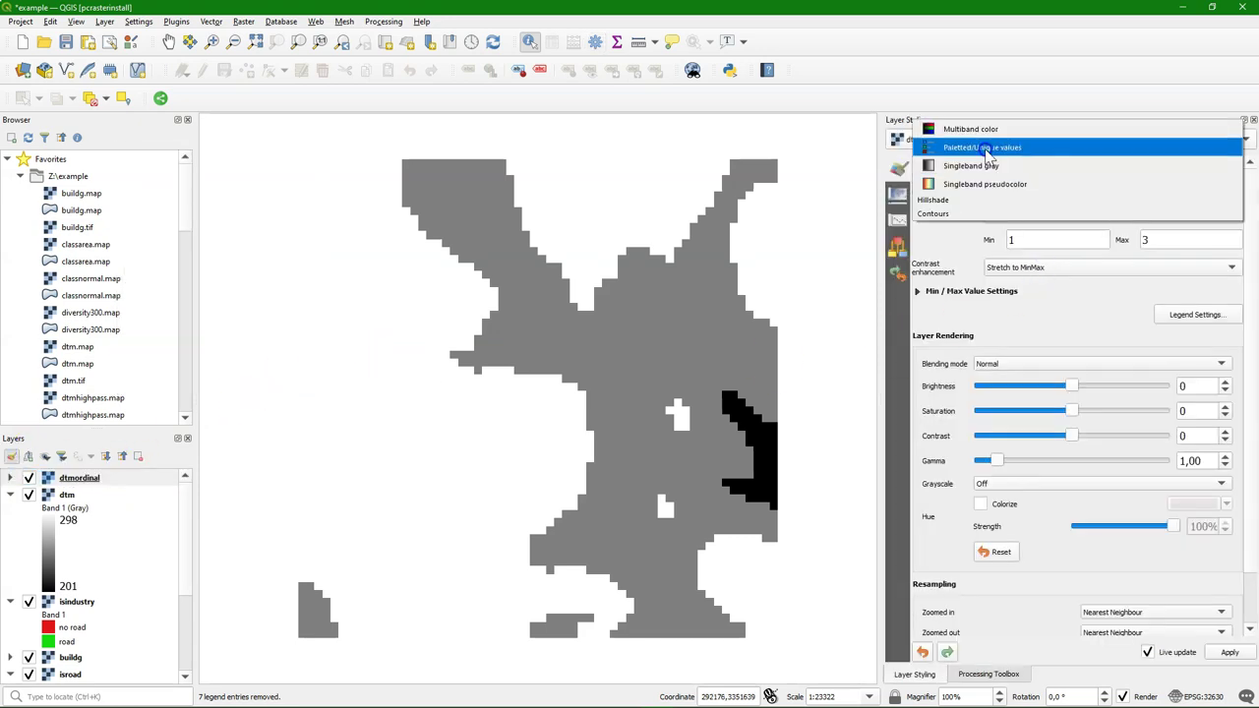
click(984, 148)
click(966, 430)
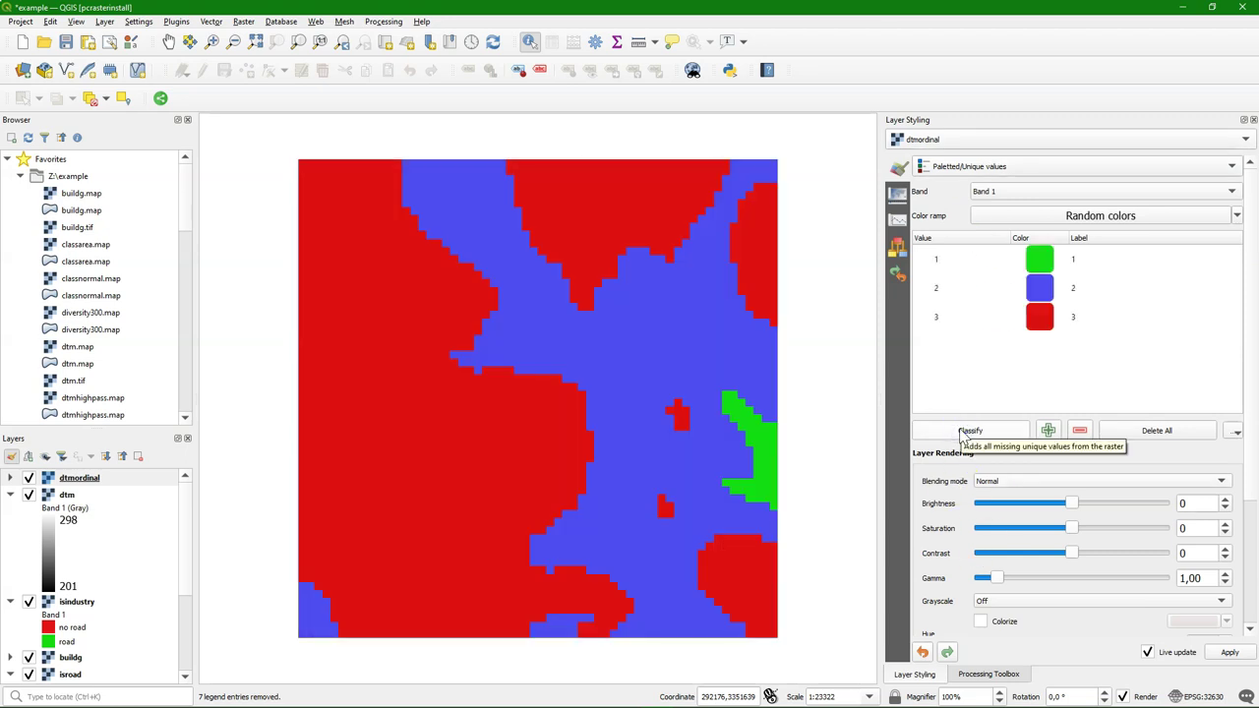
click(1237, 216)
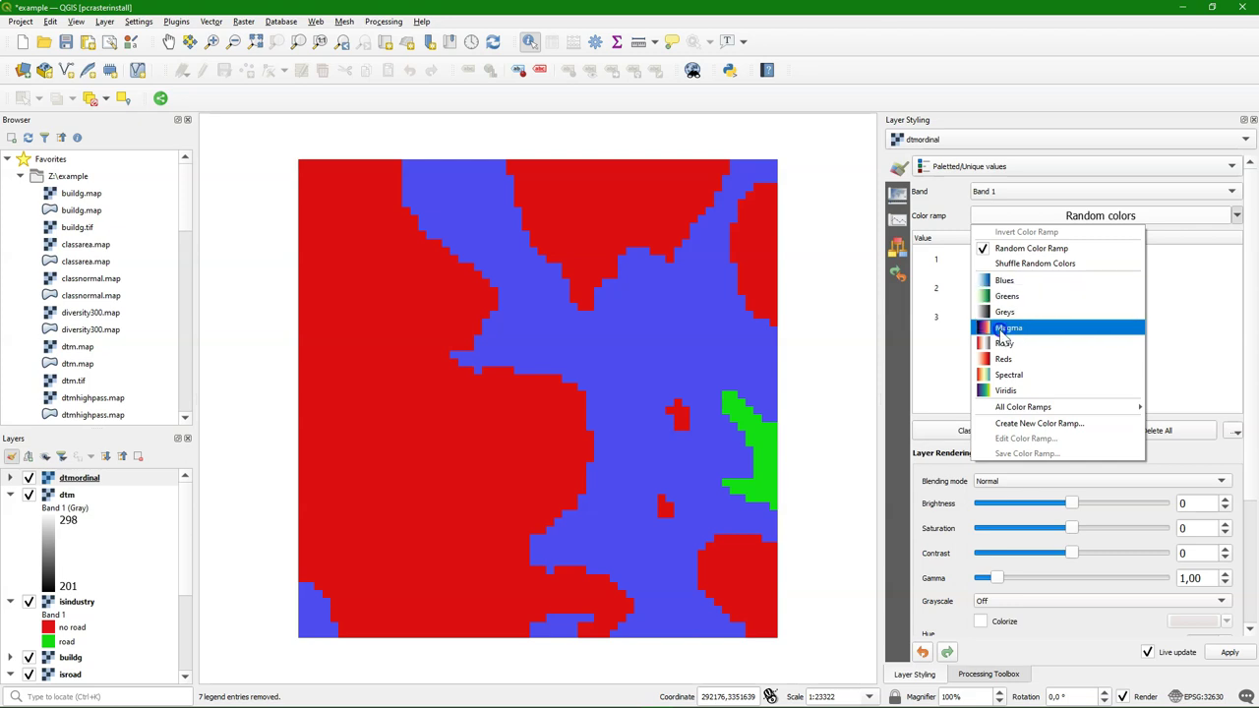
click(1002, 359)
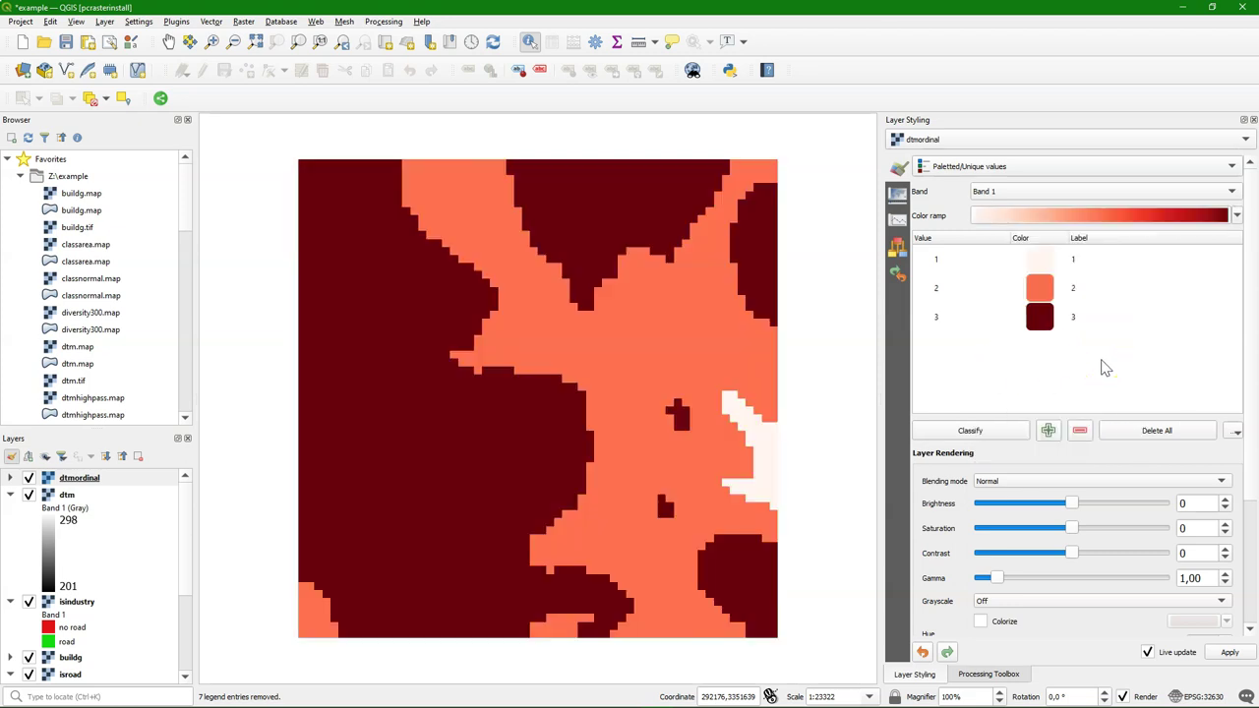
Open lookuplinear from the Processing Toolbox and view its PCRaster documentation page
key(ctrl+alt+t)
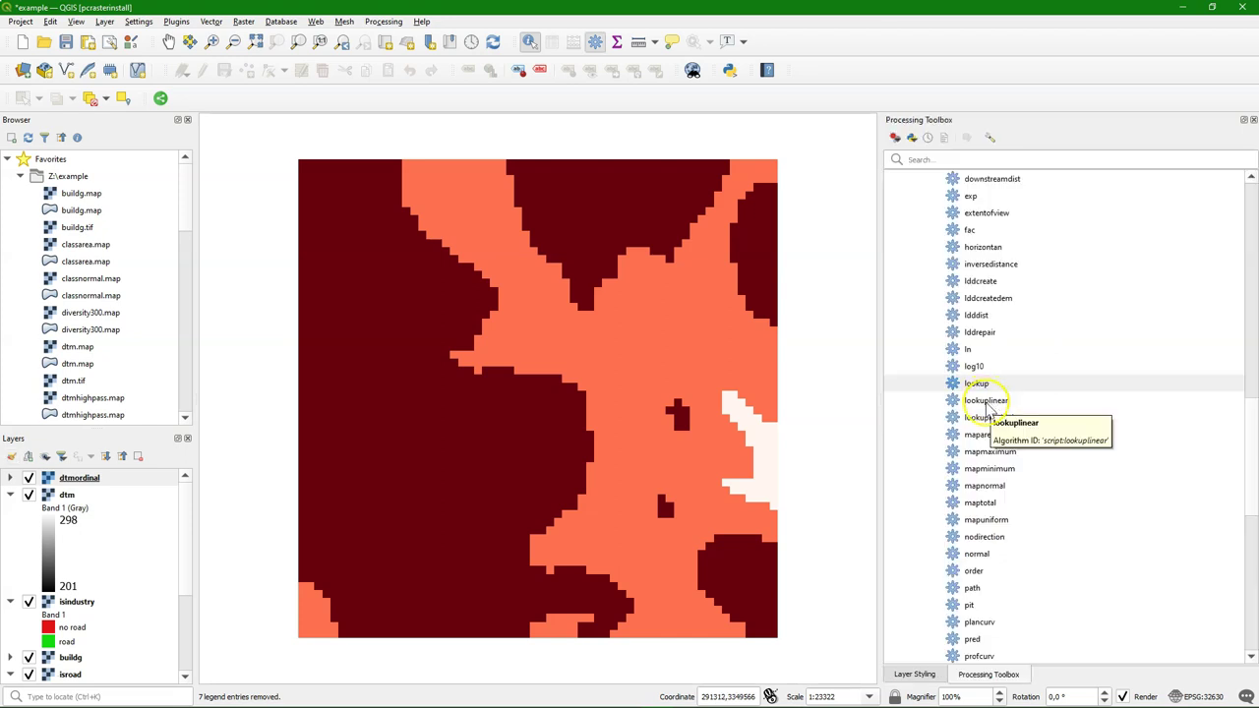
double_click(987, 400)
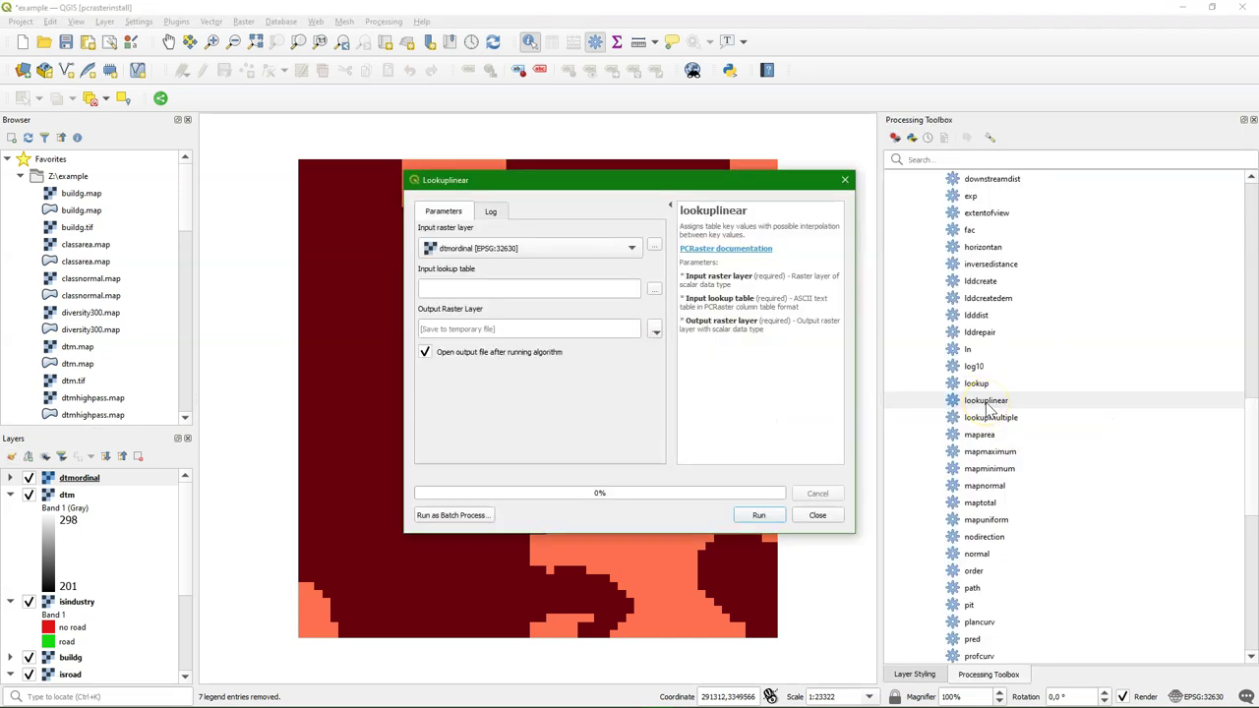
click(758, 250)
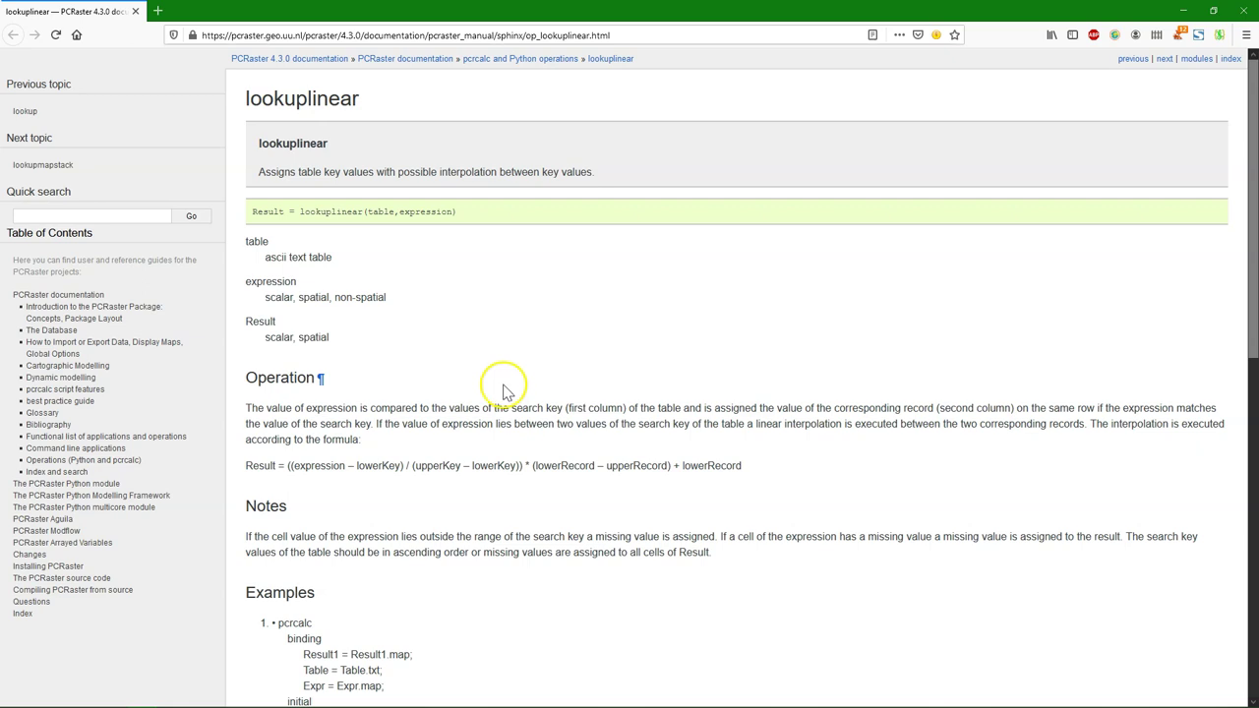
scroll(500, 393, down, 5)
scroll(497, 405, down, 3)
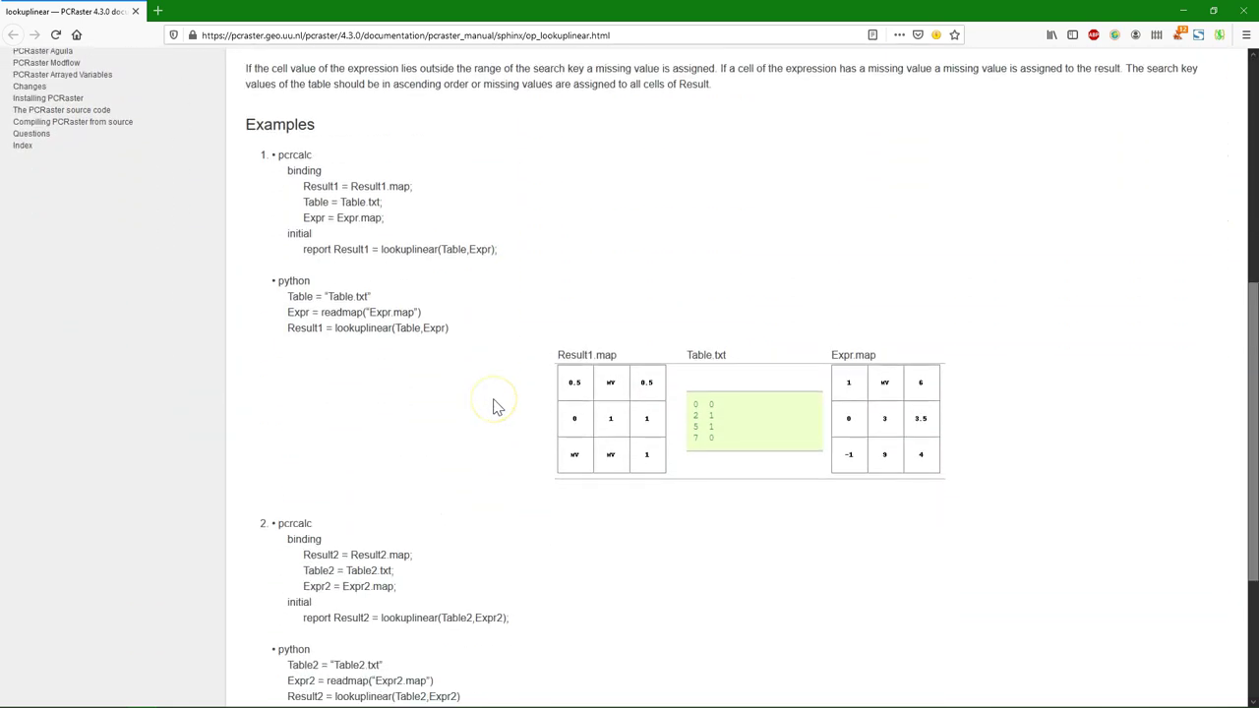